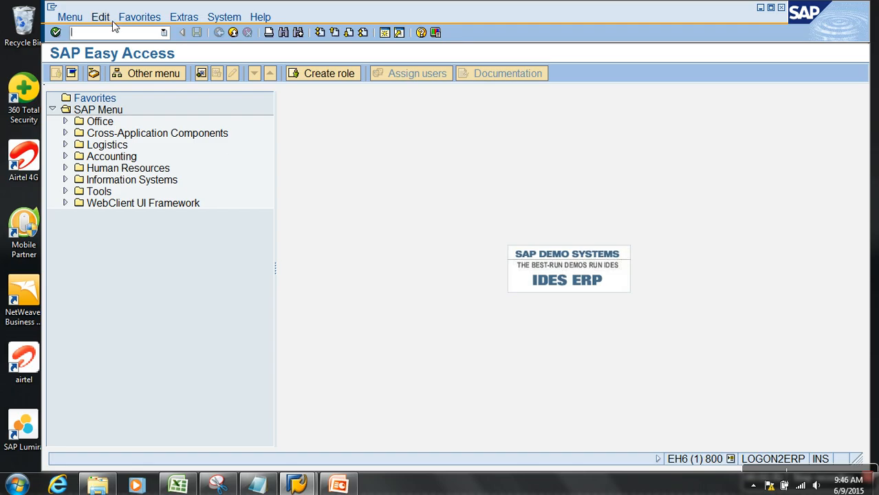
{"action": "type", "text": "/nva01"}
{"action": "key", "text": "Return"}
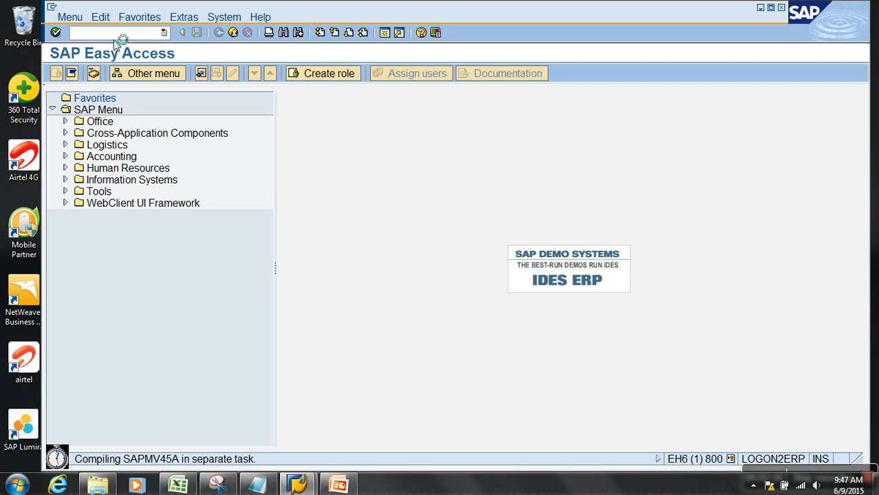
{"action": "key", "text": "alt+space"}
{"action": "left_click", "coordinate": [112, 132]}
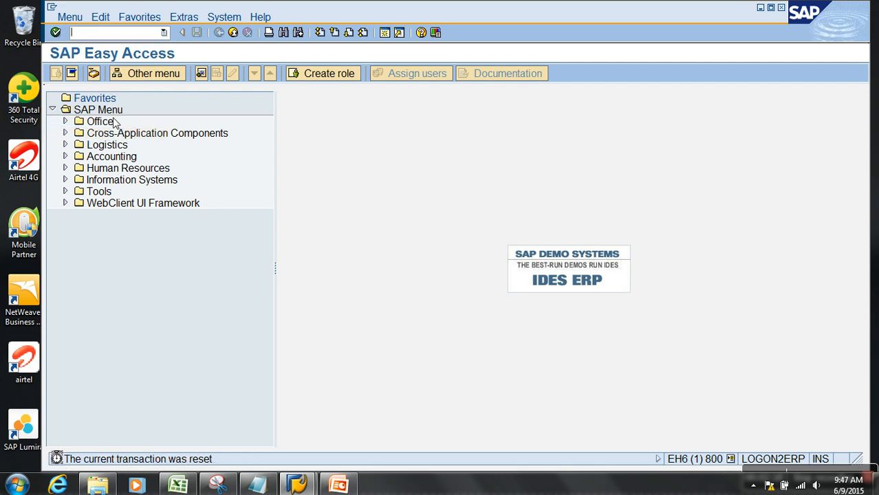
Open transaction VA02 and load the sales order by its order number, acknowledging the notice about subsequent documents.
{"action": "type", "text": "va02"}
{"action": "key", "text": "Return"}
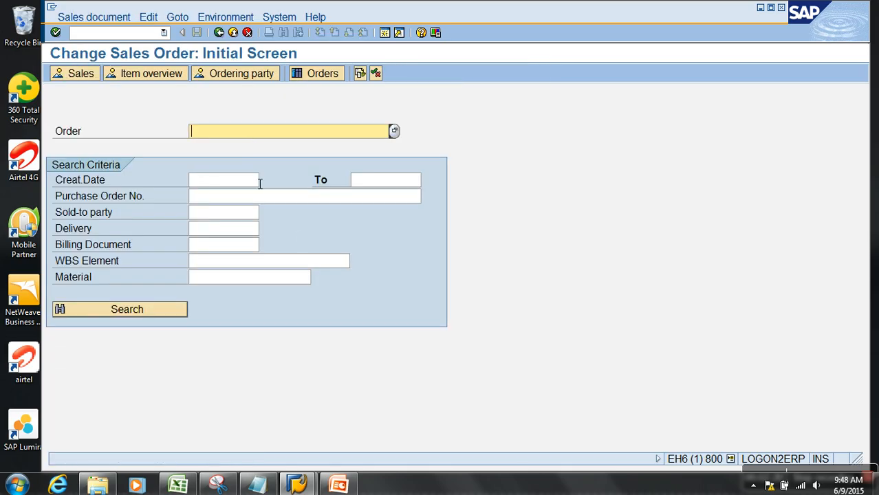
{"action": "type", "text": "7722"}
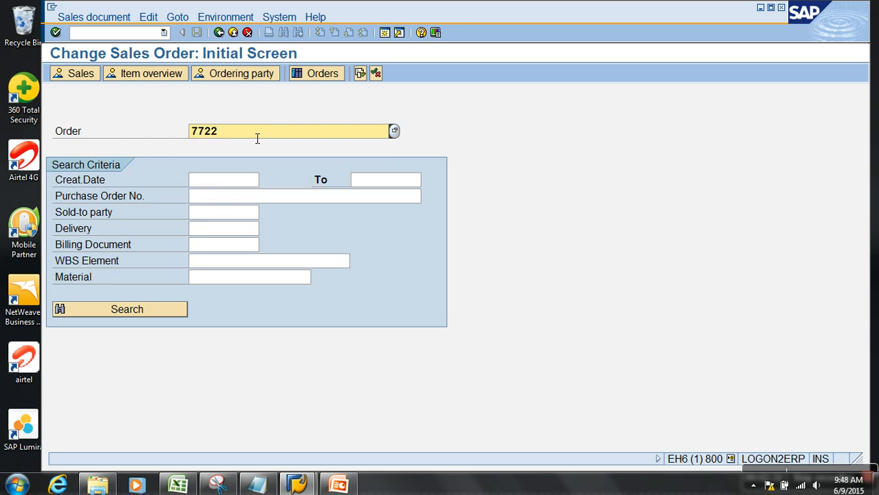
{"action": "key", "text": "Return"}
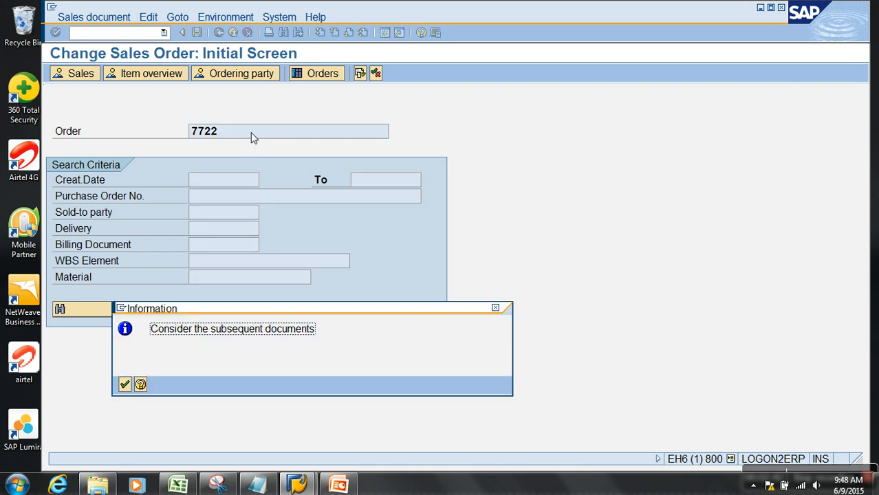
{"action": "key", "text": "Return"}
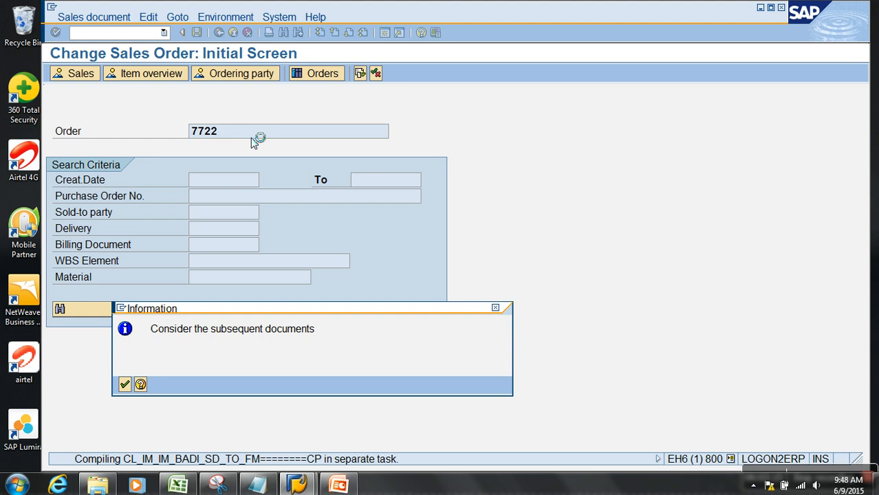
{"action": "key", "text": "Return"}
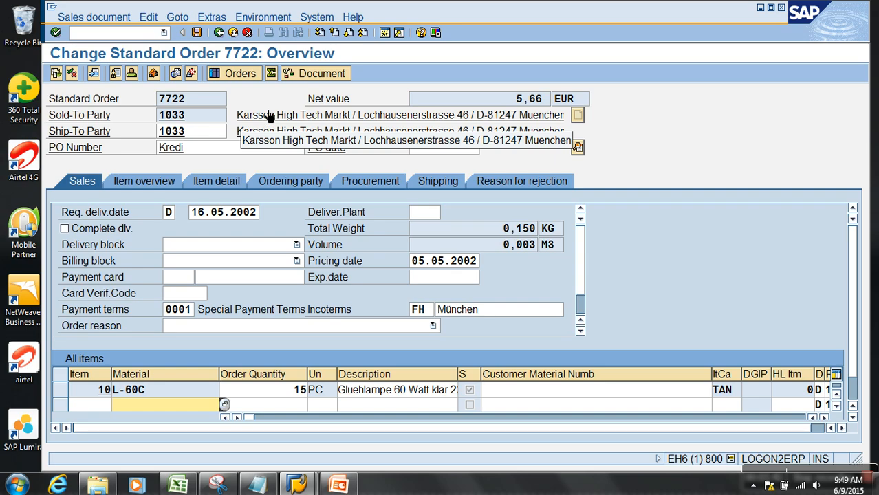
Examine the sold-to party, net value and currency in the order's header.
{"action": "left_click_drag", "start_coordinate": [207, 104], "coordinate": [160, 117]}
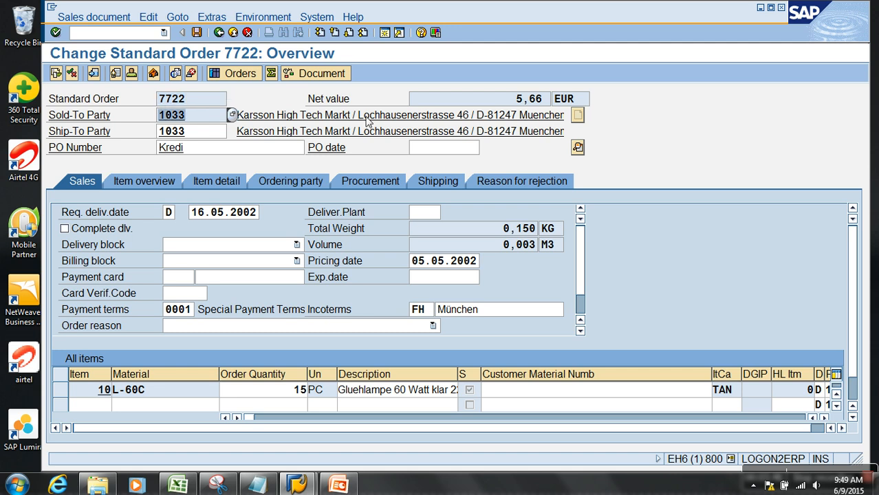
{"action": "left_click_drag", "start_coordinate": [516, 99], "coordinate": [557, 100]}
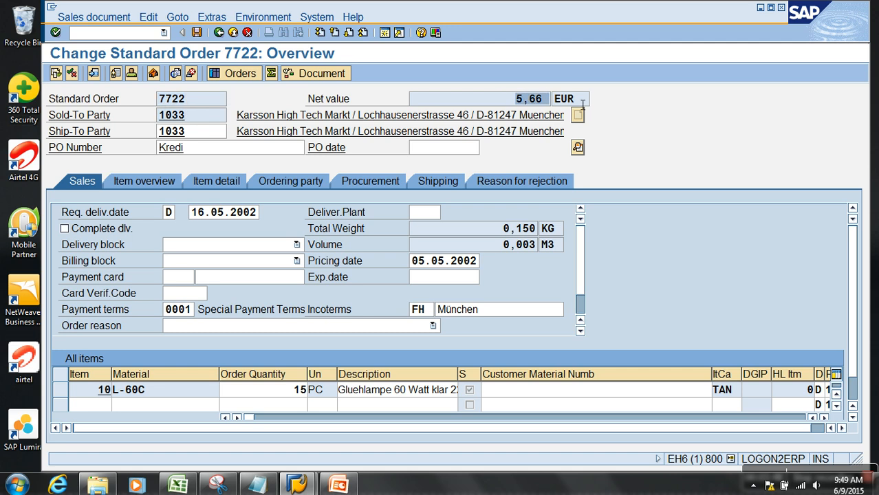
{"action": "left_click", "coordinate": [582, 99]}
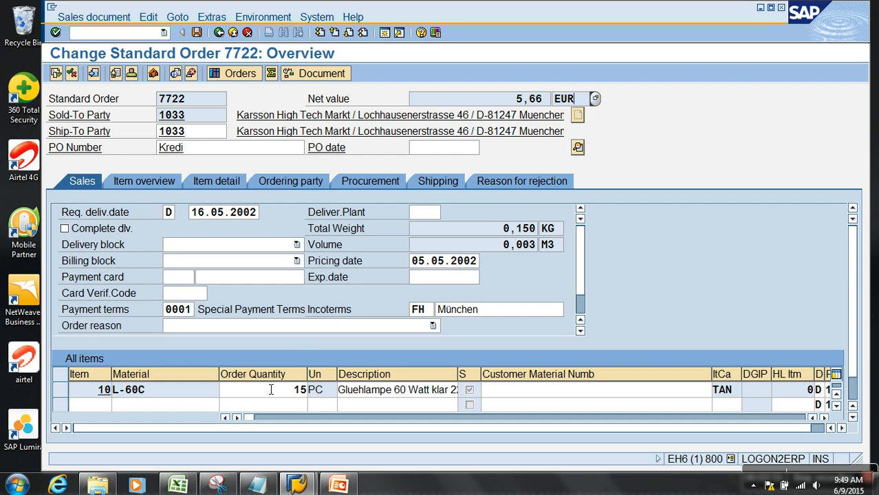
Examine the item's material, unit and net price, and compare them with the order's net value.
{"action": "left_click", "coordinate": [196, 394]}
{"action": "left_click", "coordinate": [320, 390]}
{"action": "left_click", "coordinate": [823, 417]}
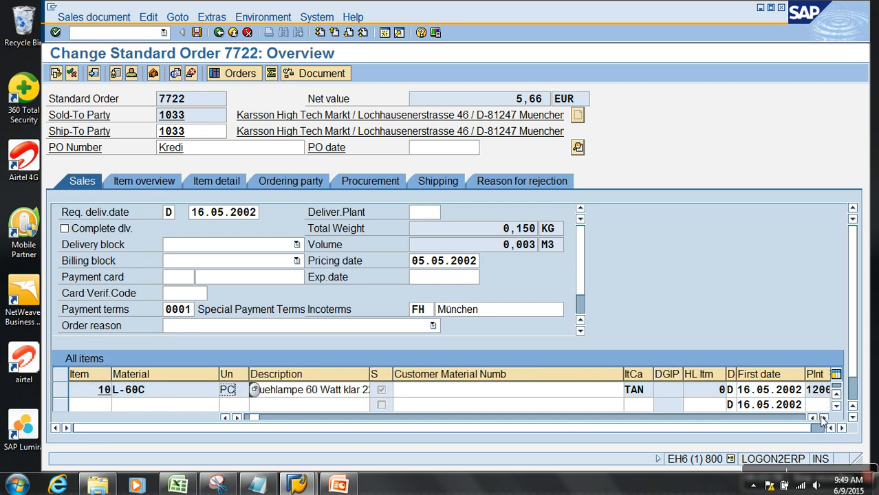
{"action": "left_click", "coordinate": [823, 417]}
{"action": "left_click", "coordinate": [823, 418]}
{"action": "left_click", "coordinate": [823, 417]}
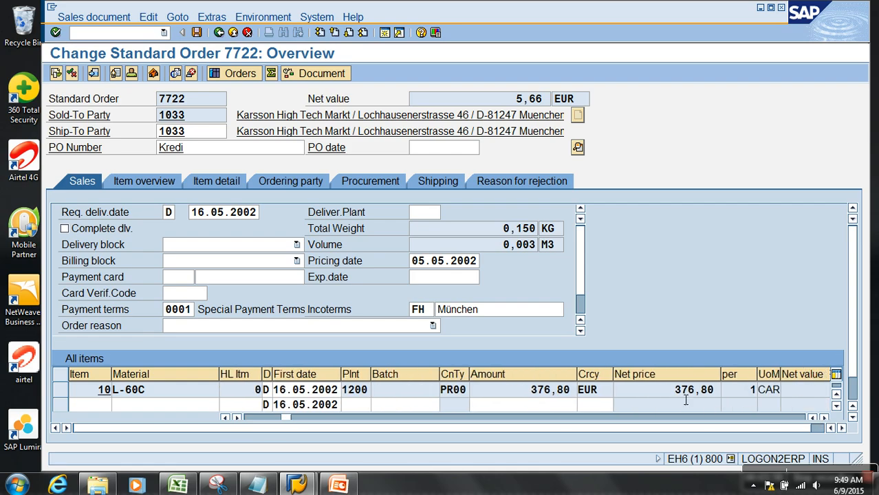
{"action": "left_click_drag", "start_coordinate": [673, 391], "coordinate": [718, 392]}
{"action": "left_click_drag", "start_coordinate": [513, 101], "coordinate": [559, 103]}
Maximize the window, examine the sales area data in the order's header details, and return to the overview.
{"action": "double_click", "coordinate": [550, 16]}
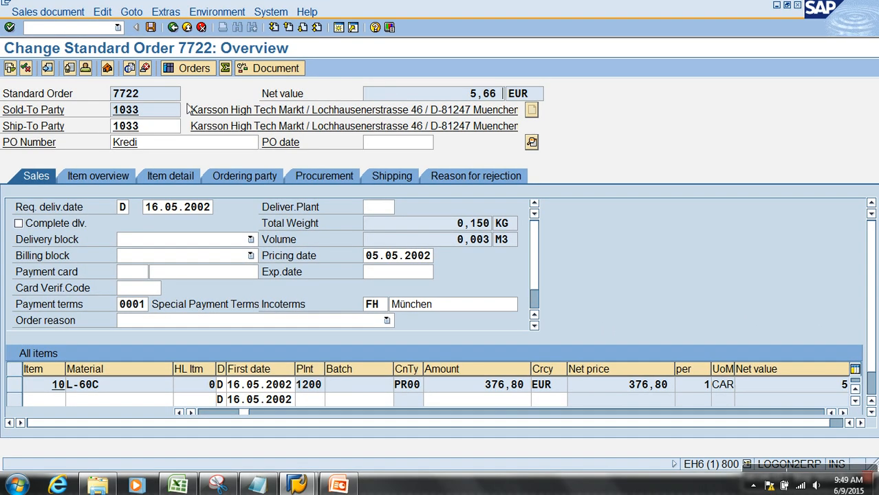
{"action": "left_click", "coordinate": [134, 12]}
{"action": "mouse_move", "coordinate": [151, 45]}
{"action": "left_click", "coordinate": [447, 40]}
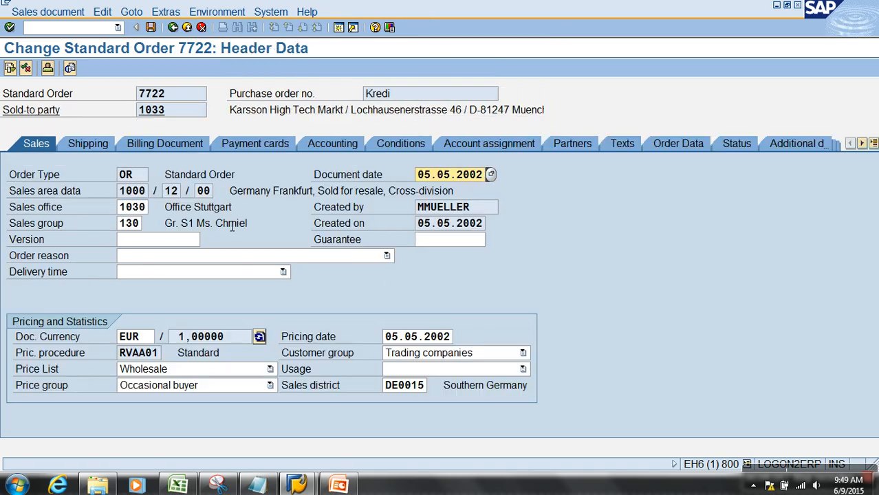
{"action": "left_click", "coordinate": [42, 195]}
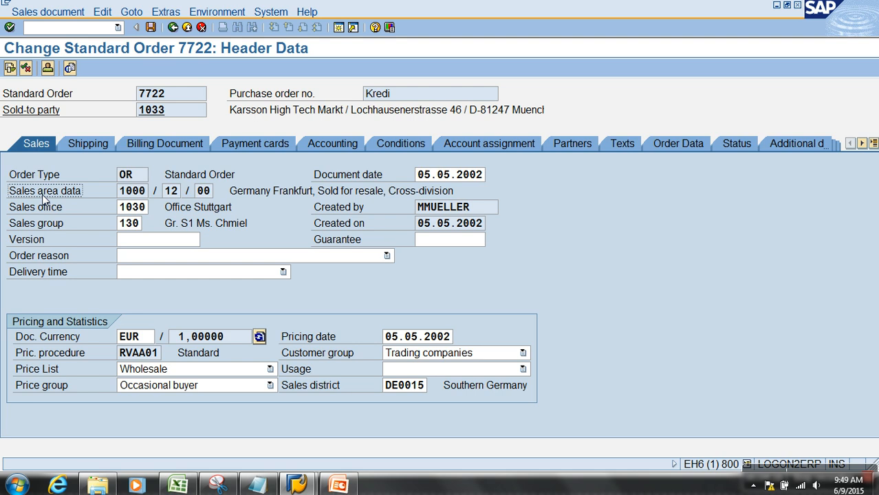
{"action": "left_click", "coordinate": [132, 196]}
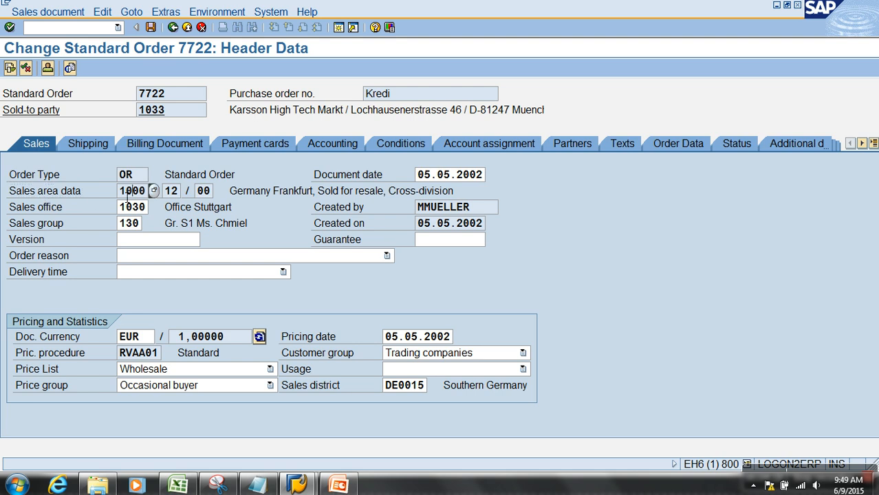
{"action": "left_click_drag", "start_coordinate": [119, 195], "coordinate": [162, 196]}
{"action": "left_click", "coordinate": [172, 27]}
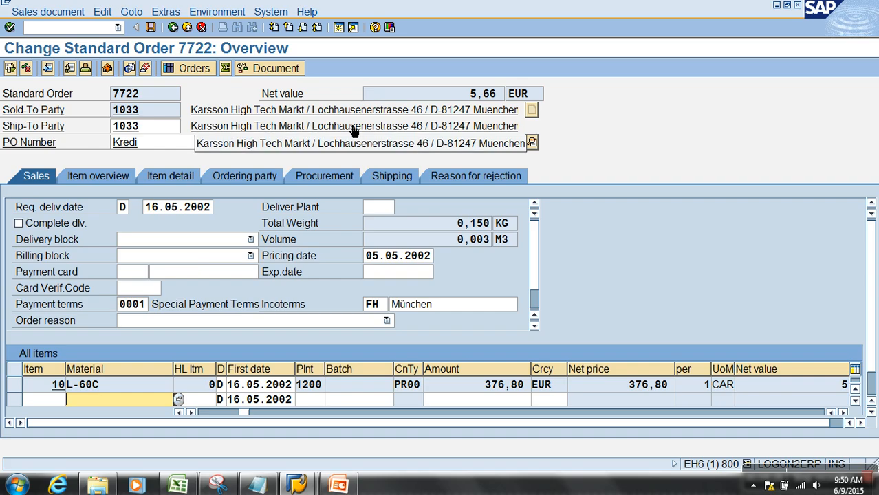
Look up the table name and field name behind the order's Net value field in its technical information, and close the help.
{"action": "left_click", "coordinate": [492, 98]}
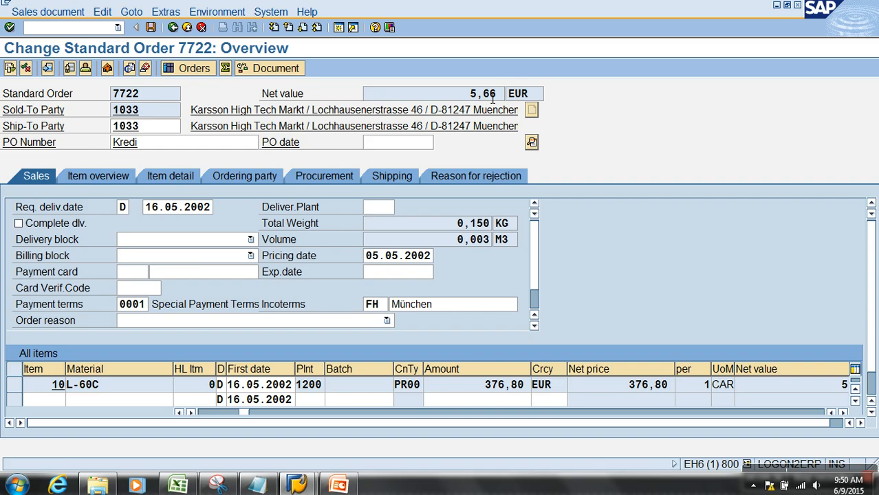
{"action": "key", "text": "F1"}
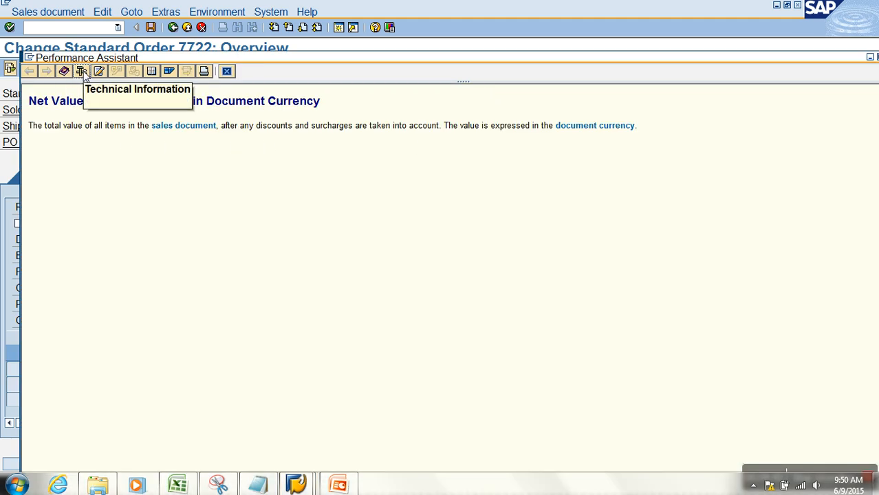
{"action": "left_click", "coordinate": [82, 72]}
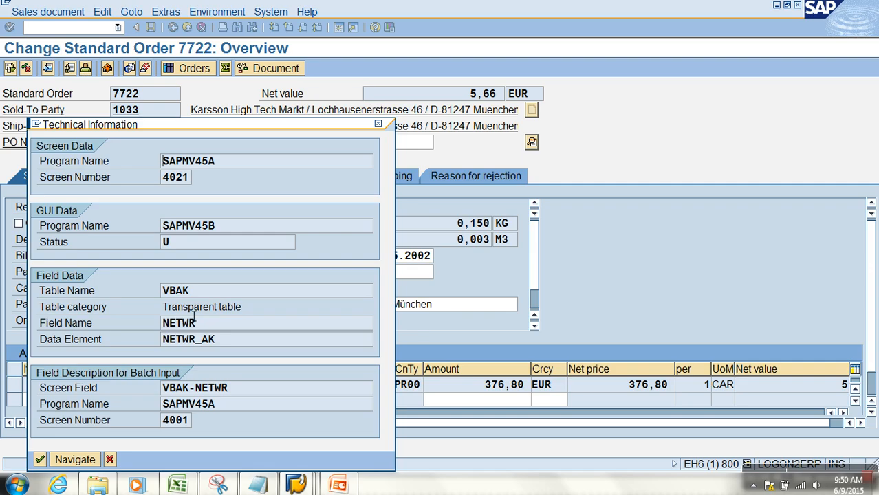
{"action": "left_click_drag", "start_coordinate": [197, 294], "coordinate": [164, 292]}
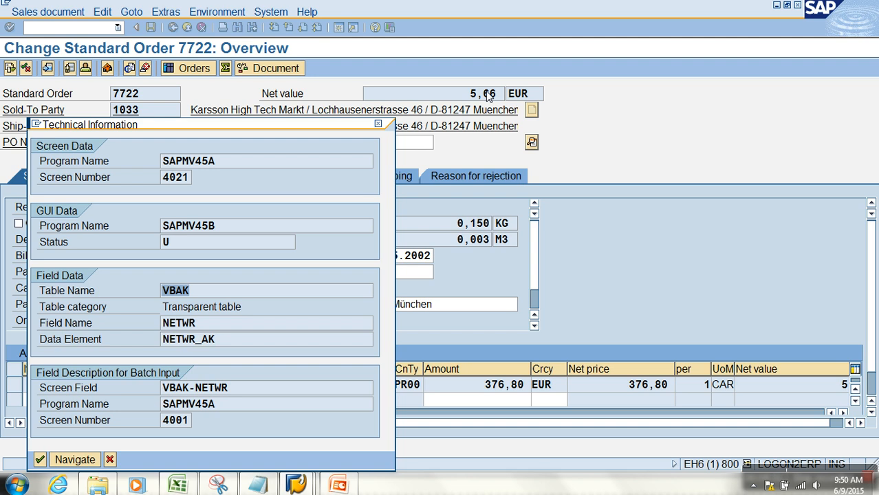
{"action": "left_click_drag", "start_coordinate": [213, 298], "coordinate": [149, 295]}
{"action": "left_click_drag", "start_coordinate": [212, 334], "coordinate": [158, 326]}
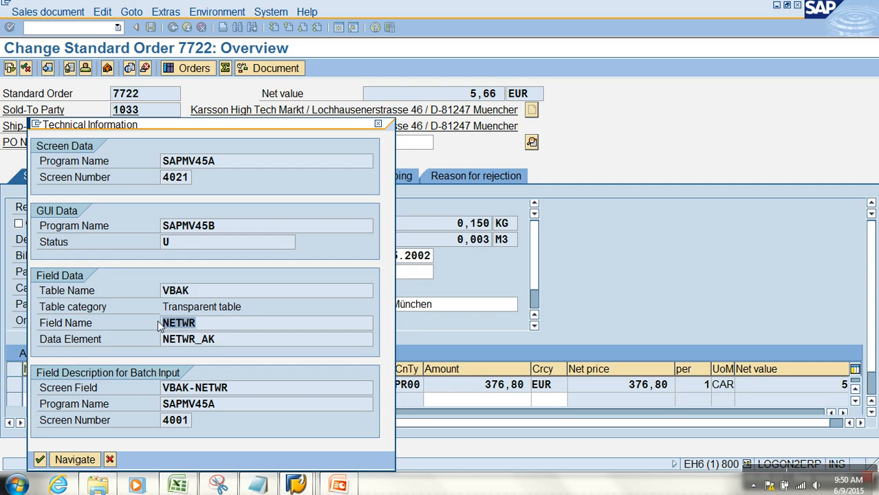
{"action": "left_click", "coordinate": [110, 459]}
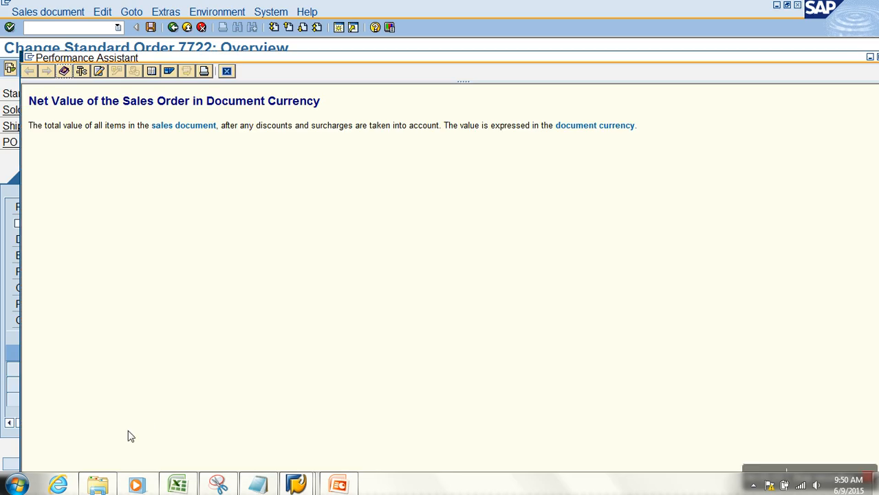
{"action": "left_click", "coordinate": [226, 71]}
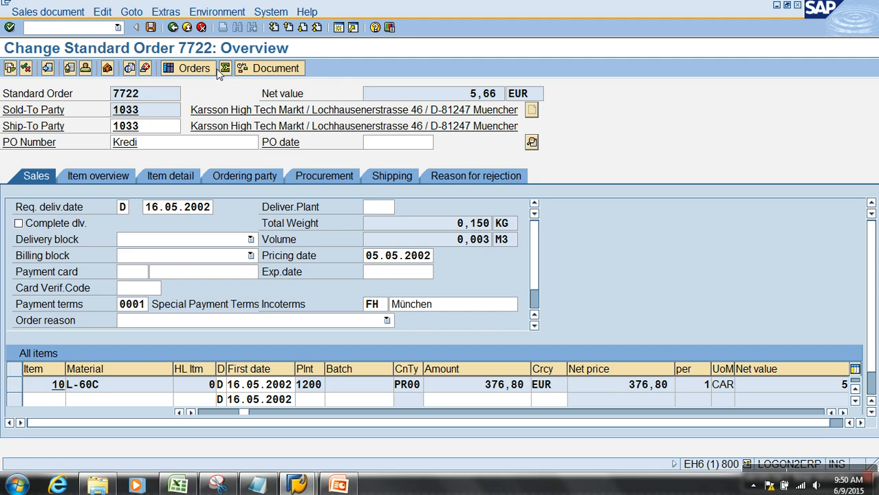
{"action": "left_click", "coordinate": [90, 26]}
{"action": "type", "text": "/mnse11"}
{"action": "key", "text": "Return"}
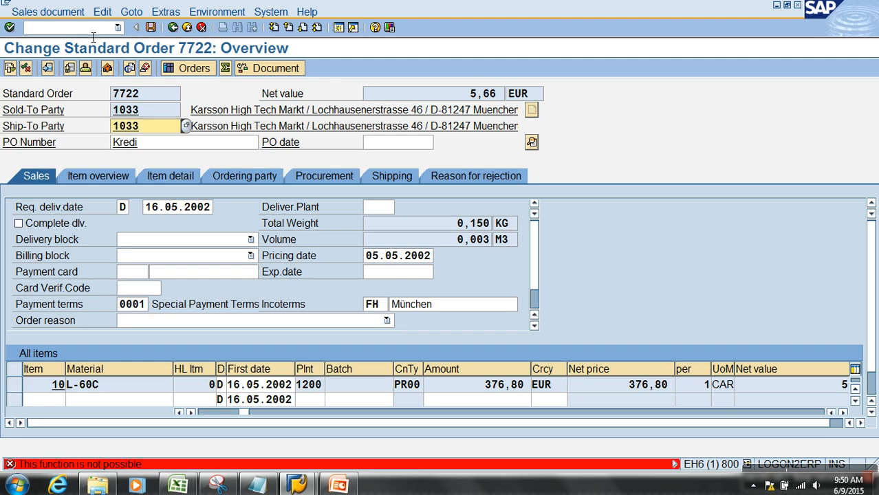
Leave the order for transaction SE11 and display the dictionary definition of table VBAK.
{"action": "left_click", "coordinate": [93, 32]}
{"action": "type", "text": "/nse11"}
{"action": "key", "text": "Return"}
{"action": "type", "text": "vbak"}
{"action": "key", "text": "Return"}
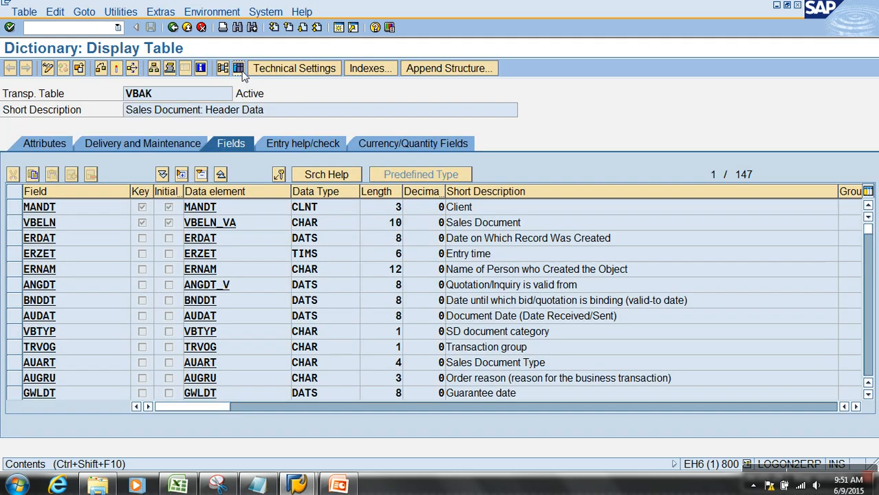
Look up the sales order's entry in the contents of table VBAK by its document number and open the record's details.
{"action": "left_click", "coordinate": [238, 68]}
{"action": "key", "text": "Return"}
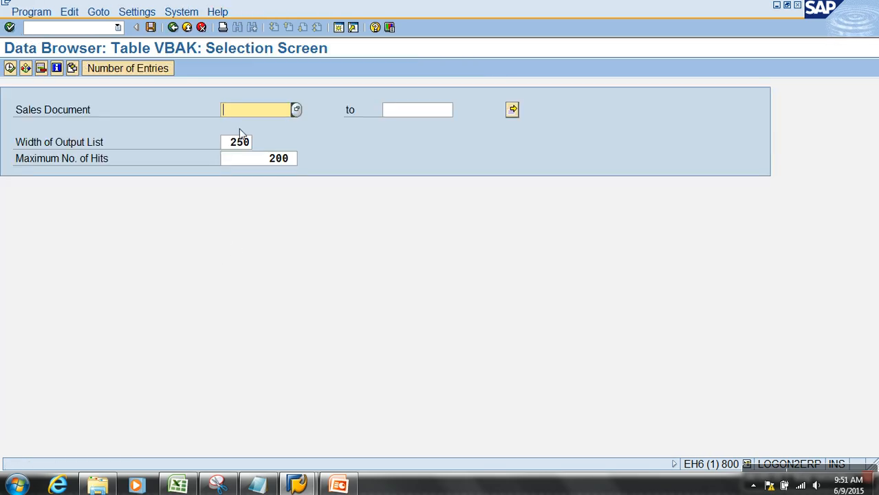
{"action": "type", "text": "7722"}
{"action": "left_click", "coordinate": [9, 68]}
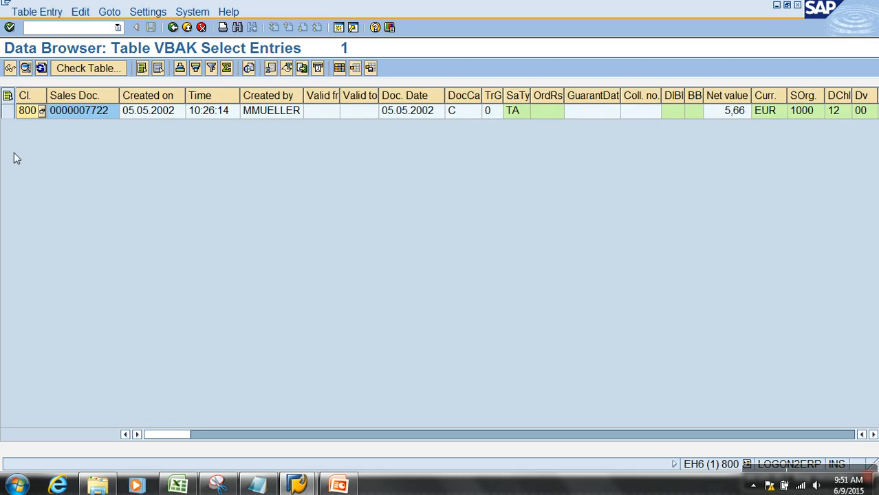
{"action": "left_click", "coordinate": [8, 94]}
{"action": "left_click", "coordinate": [10, 68]}
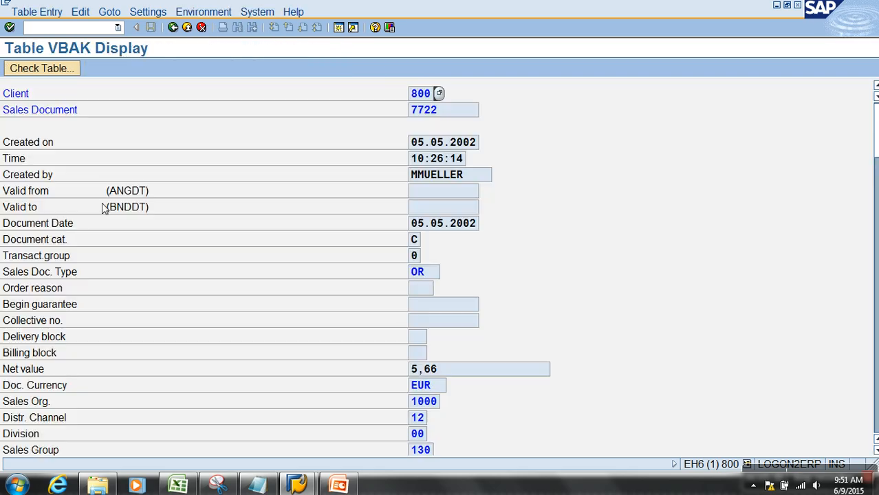
Examine the Sales Document, Net value and document currency fields of the VBAK record.
{"action": "double_click", "coordinate": [451, 112]}
{"action": "left_click_drag", "start_coordinate": [452, 375], "coordinate": [423, 391]}
{"action": "left_click", "coordinate": [55, 370]}
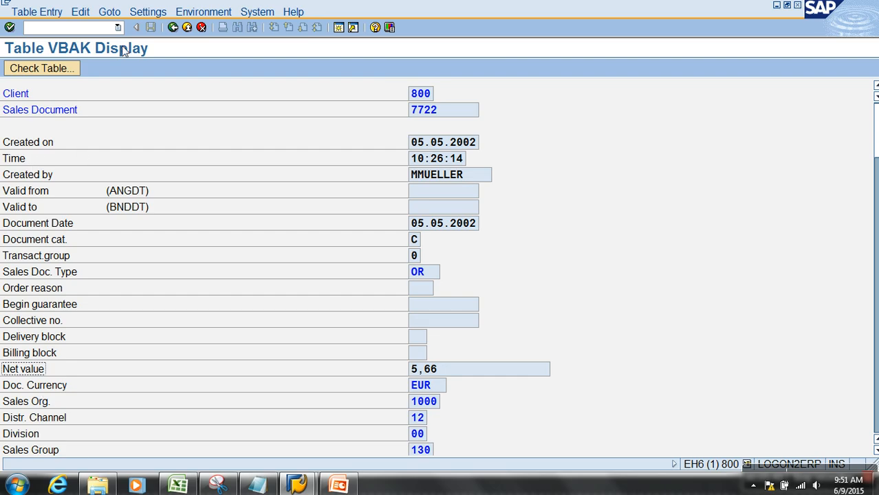
Set the keyword display in the user-specific settings to Field name.
{"action": "left_click", "coordinate": [146, 12]}
{"action": "left_click", "coordinate": [166, 41]}
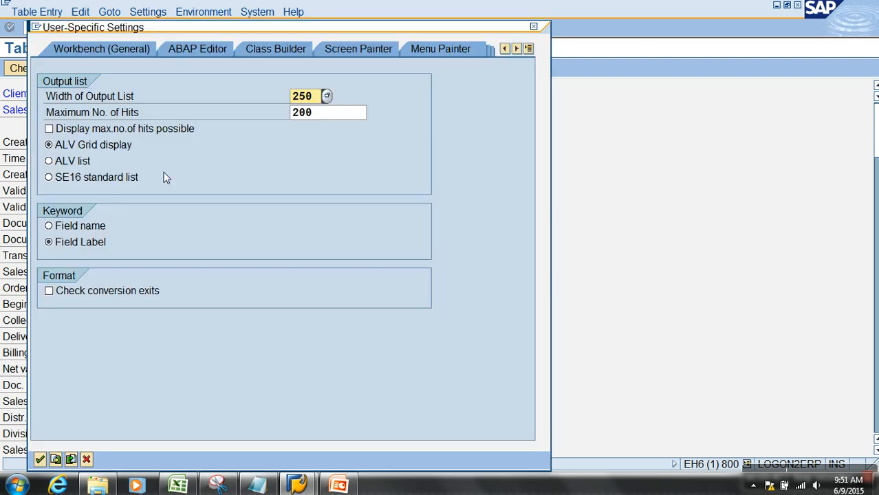
{"action": "left_click", "coordinate": [84, 227]}
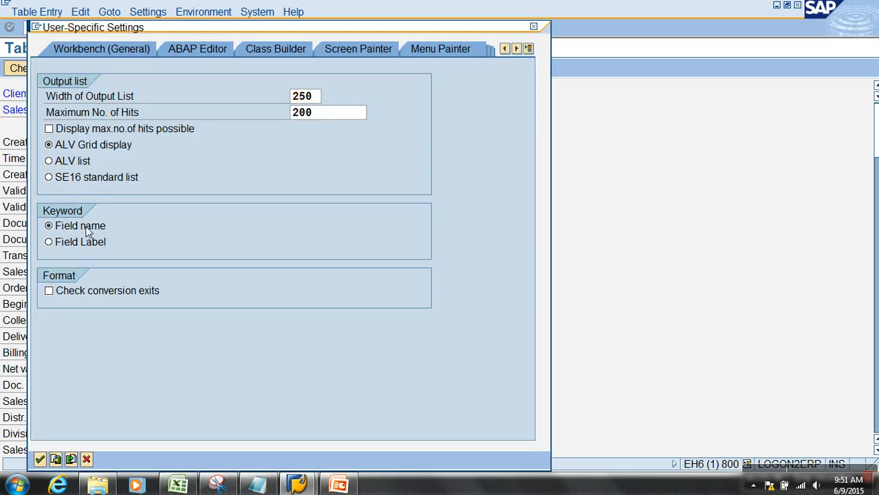
{"action": "key", "text": "Return"}
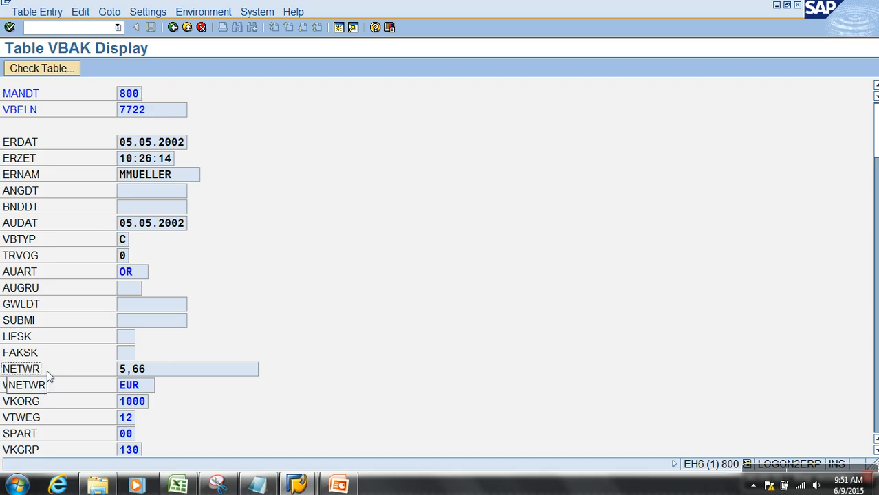
Examine the NETWR, VBELN and VKORG values in the VBAK record.
{"action": "left_click", "coordinate": [145, 370]}
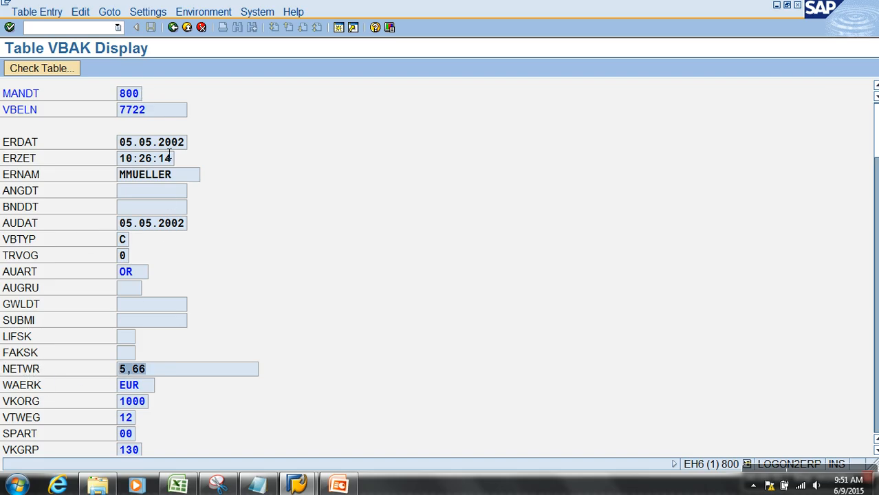
{"action": "double_click", "coordinate": [162, 110]}
{"action": "left_click_drag", "start_coordinate": [146, 370], "coordinate": [118, 370]}
{"action": "left_click_drag", "start_coordinate": [125, 402], "coordinate": [164, 402]}
Switch the keyword display in the user parameters from technical field names back to descriptive field labels.
{"action": "left_click", "coordinate": [148, 12]}
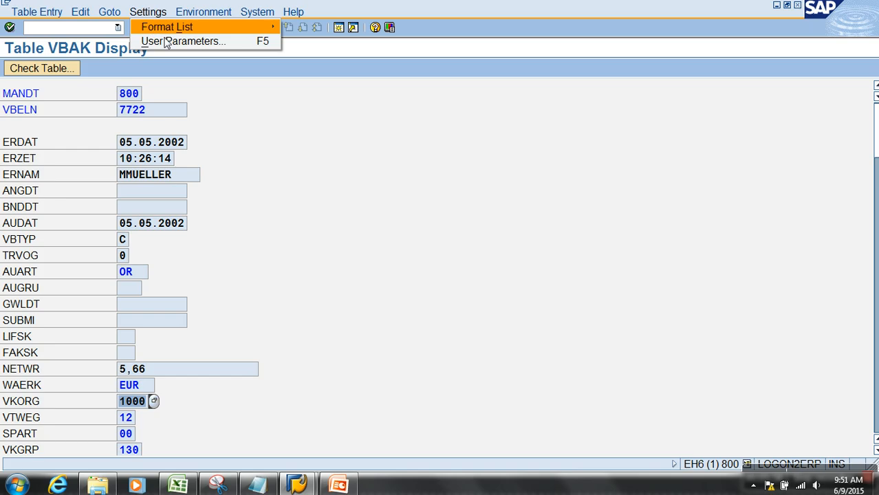
{"action": "left_click", "coordinate": [155, 39]}
{"action": "left_click", "coordinate": [75, 247]}
{"action": "key", "text": "Return"}
{"action": "left_click", "coordinate": [36, 405]}
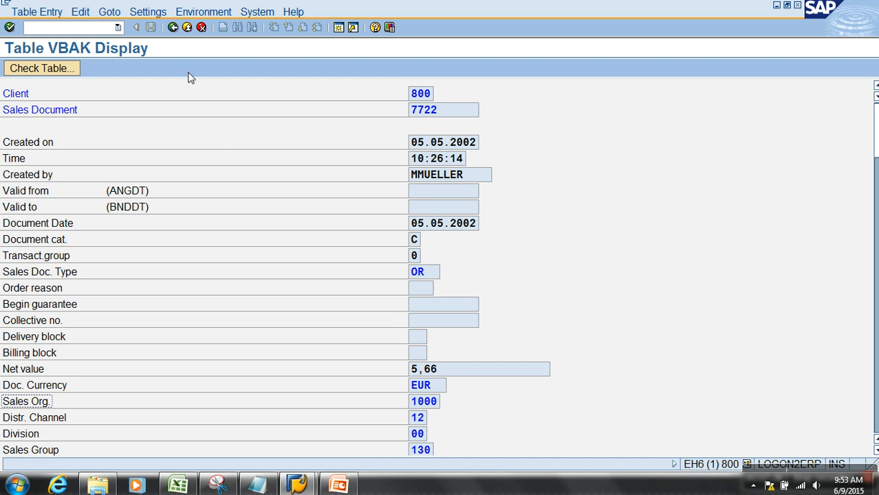
Go back to the dictionary definition of table VBAK and mark the VBELN, ERDAT and NETWR field rows.
{"action": "left_click", "coordinate": [171, 29]}
{"action": "left_click", "coordinate": [170, 29]}
{"action": "left_click", "coordinate": [170, 29]}
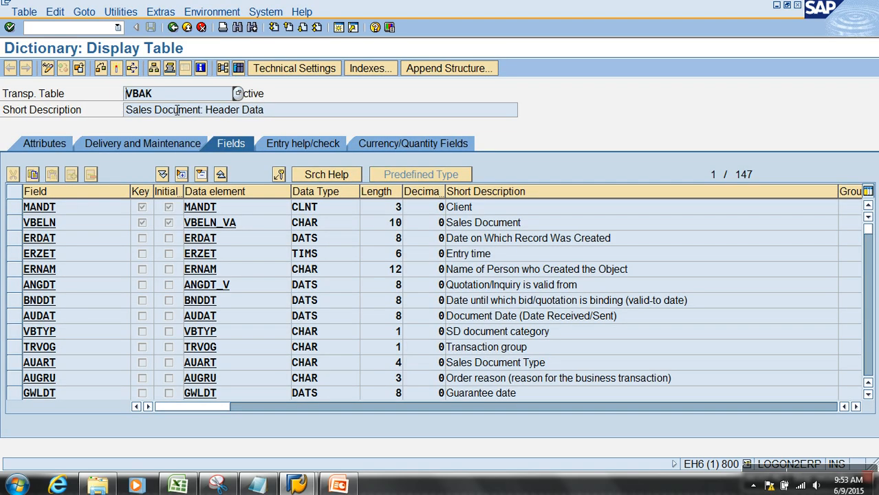
{"action": "left_click_drag", "start_coordinate": [176, 96], "coordinate": [118, 99]}
{"action": "left_click", "coordinate": [15, 222]}
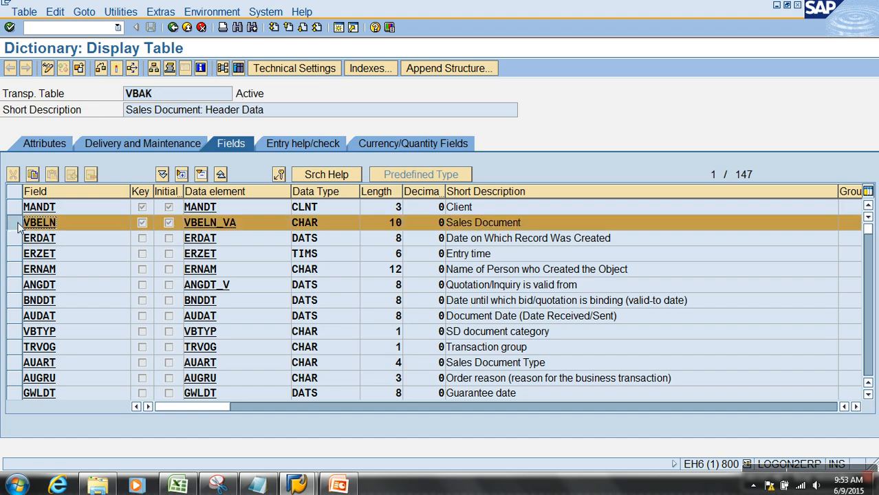
{"action": "left_click", "coordinate": [15, 241]}
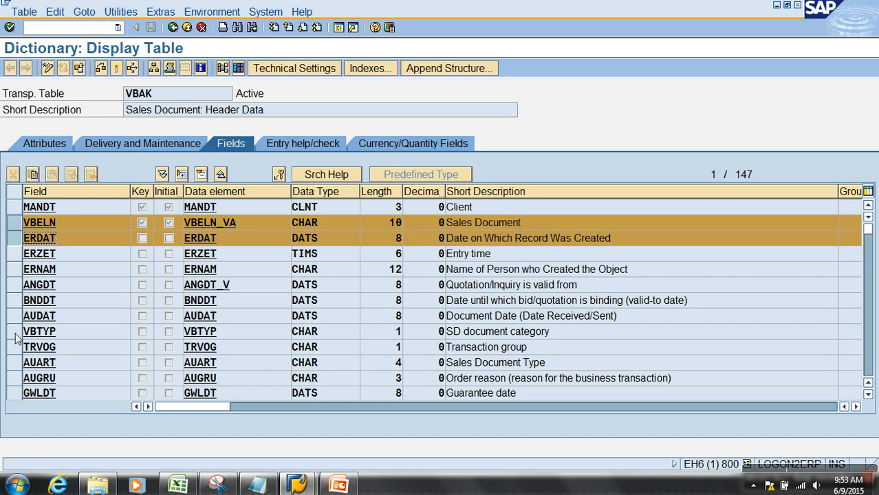
{"action": "scroll", "coordinate": [74, 383], "scroll_direction": "down", "scroll_amount": 3}
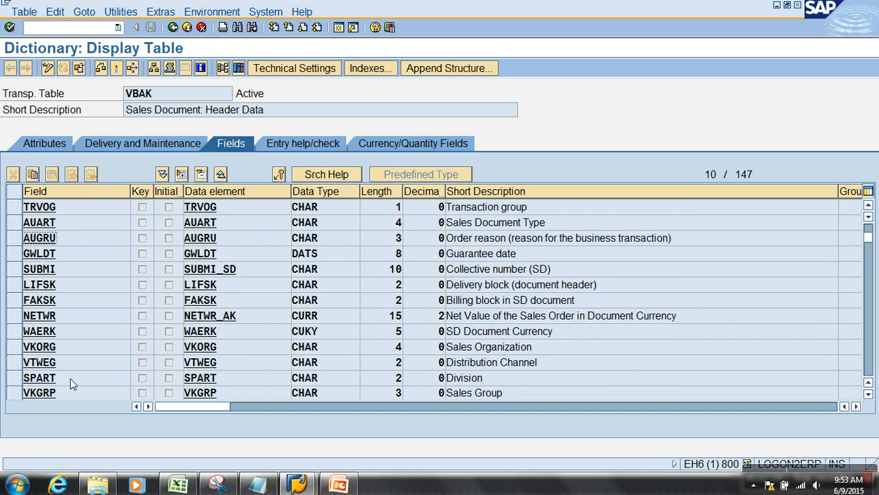
{"action": "left_click", "coordinate": [15, 315]}
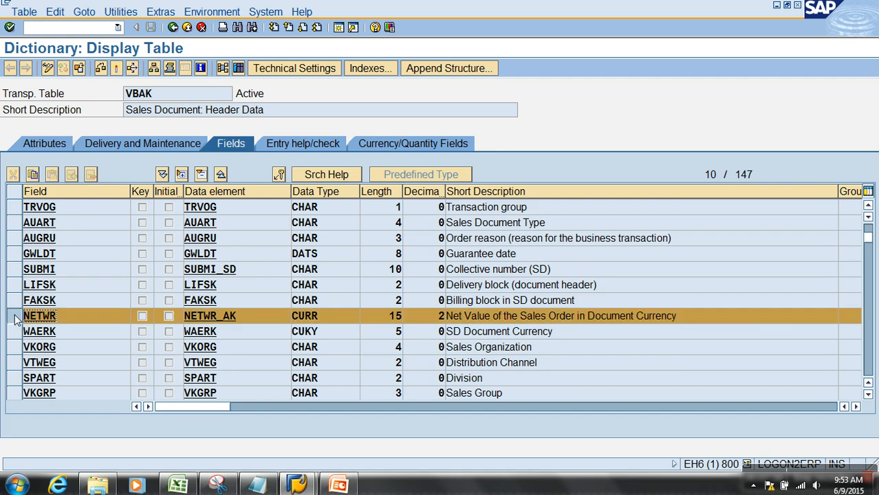
Examine the entry checks of table VBAK and the currency reference table and reference field of NETWR.
{"action": "left_click", "coordinate": [308, 144]}
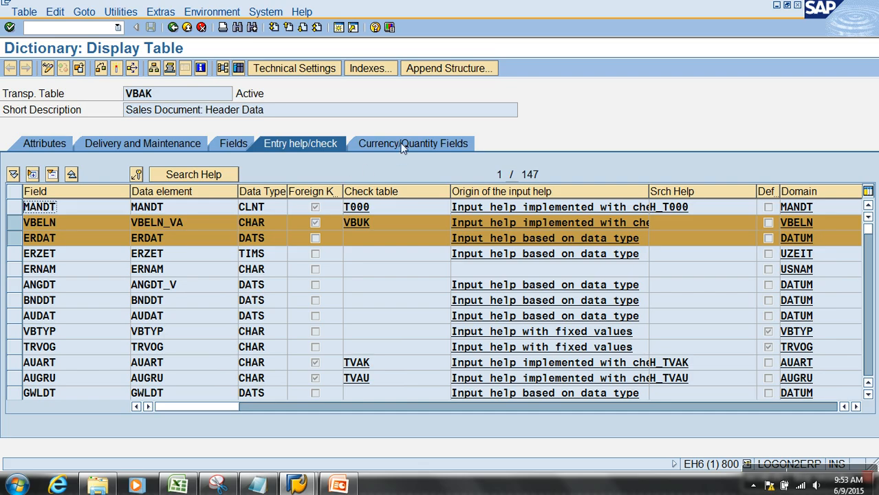
{"action": "left_click", "coordinate": [372, 145]}
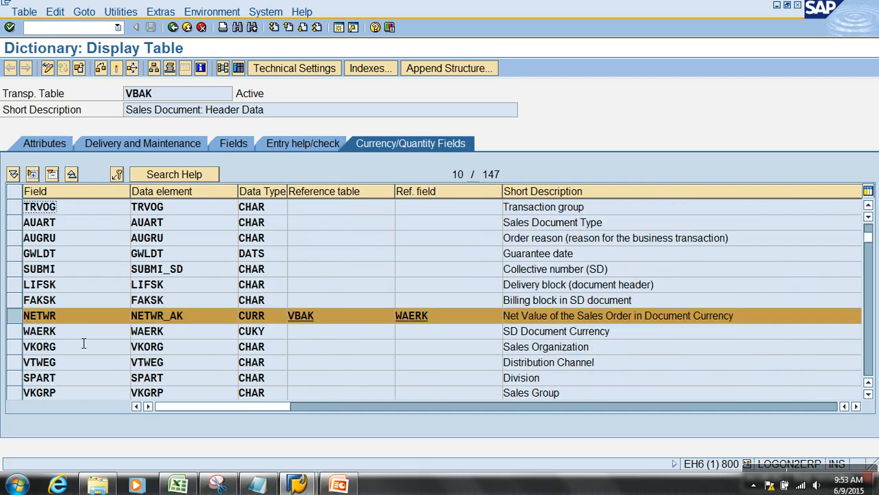
{"action": "left_click_drag", "start_coordinate": [460, 319], "coordinate": [389, 318]}
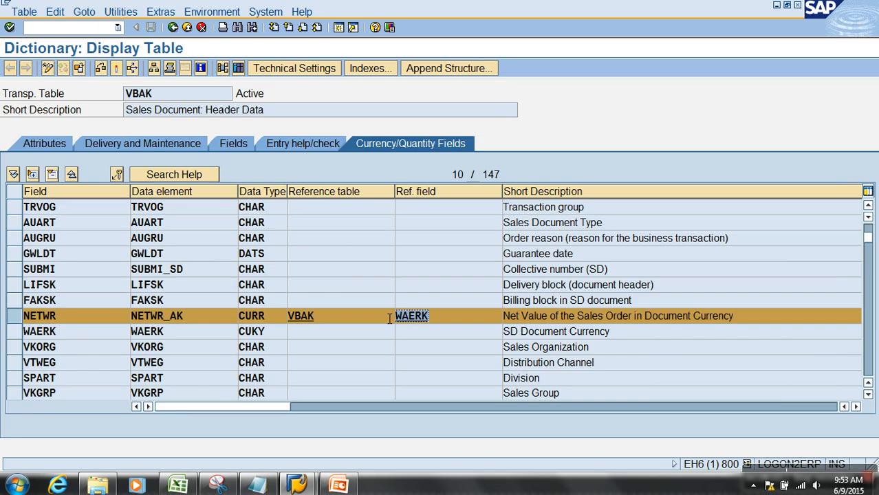
{"action": "left_click", "coordinate": [80, 321]}
{"action": "double_click", "coordinate": [423, 315]}
Return to the VBAK field list and also mark the WAERK and VKORG rows.
{"action": "left_click", "coordinate": [240, 148]}
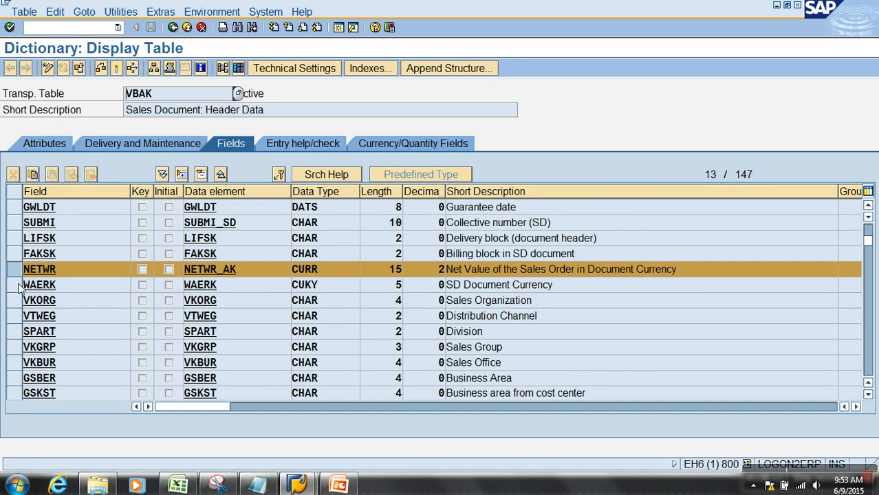
{"action": "left_click", "coordinate": [18, 284]}
{"action": "left_click", "coordinate": [19, 302]}
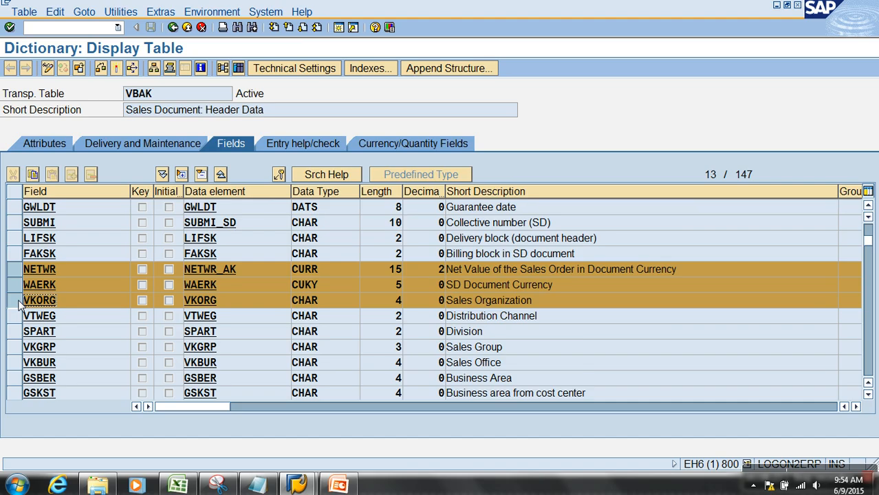
Copy the field names VBELN and ERDAT and paste them into Sheet3 of the Excel workbook from cell C7.
{"action": "scroll", "coordinate": [41, 301], "scroll_direction": "up", "scroll_amount": 2}
{"action": "scroll", "coordinate": [105, 305], "scroll_direction": "up", "scroll_amount": 2}
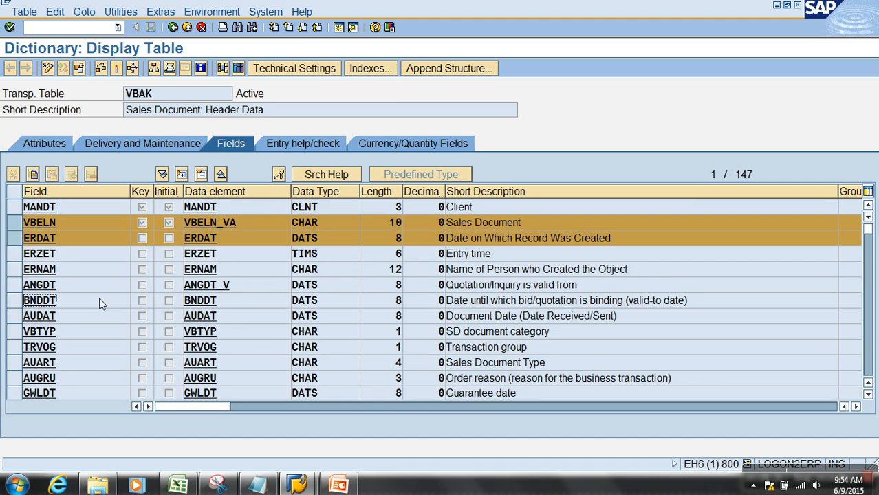
{"action": "key", "text": "ctrl+y"}
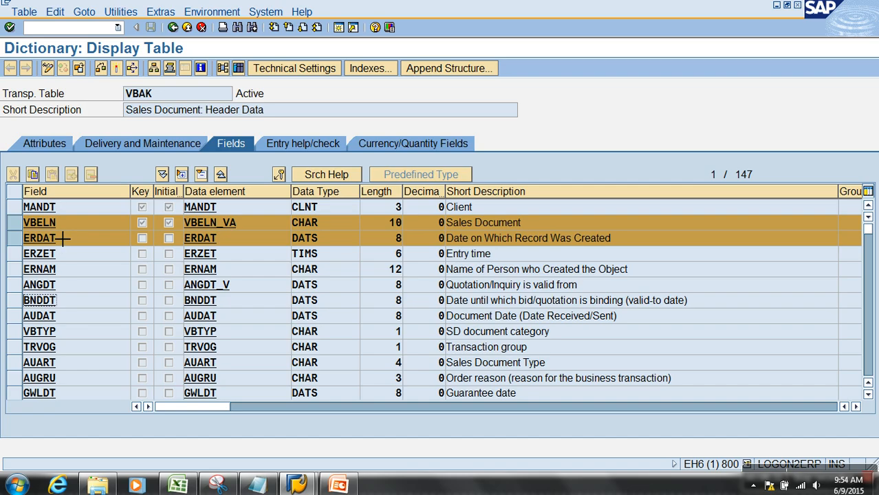
{"action": "left_click_drag", "start_coordinate": [59, 227], "coordinate": [74, 248]}
{"action": "key", "text": "ctrl+c"}
{"action": "left_click", "coordinate": [178, 485]}
{"action": "left_click", "coordinate": [138, 453]}
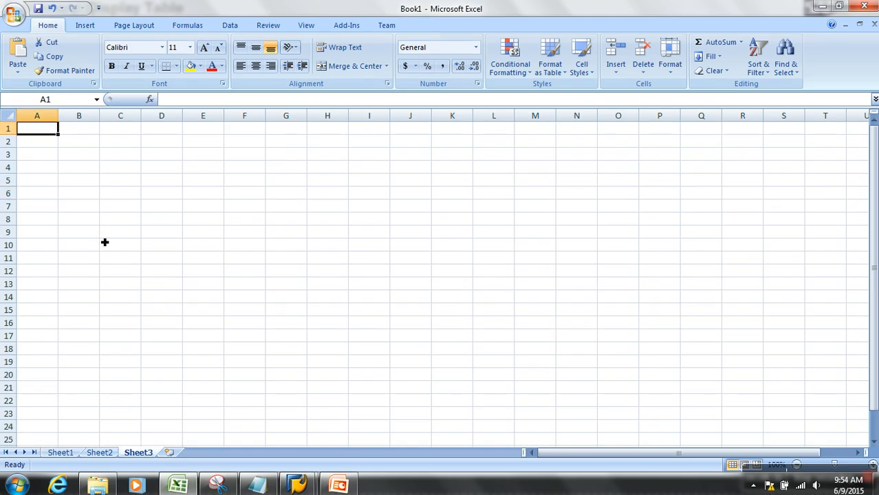
{"action": "left_click", "coordinate": [106, 208]}
{"action": "key", "text": "ctrl+v"}
Copy the field names NETWR, WAERK and VKORG from SAP into Excel from cell C9 and enter the heading VBAK in C4.
{"action": "key", "text": "alt+Tab"}
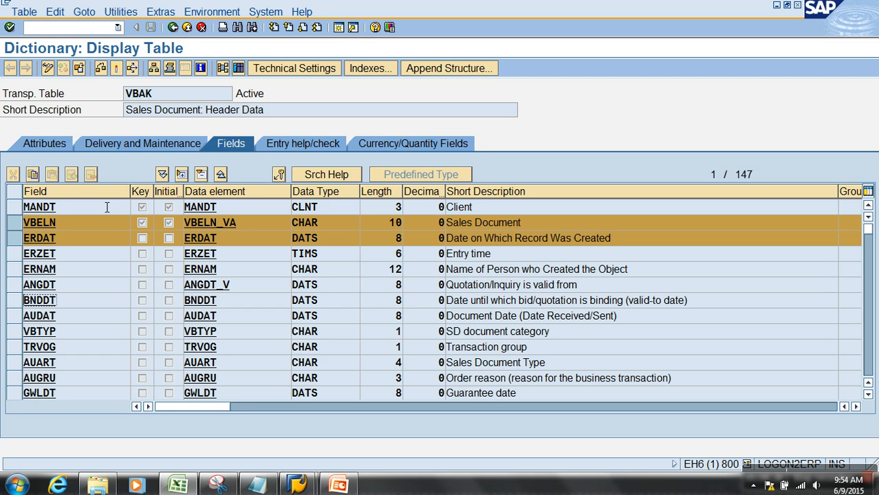
{"action": "scroll", "coordinate": [128, 310], "scroll_direction": "down", "scroll_amount": 2}
{"action": "left_click", "coordinate": [85, 367]}
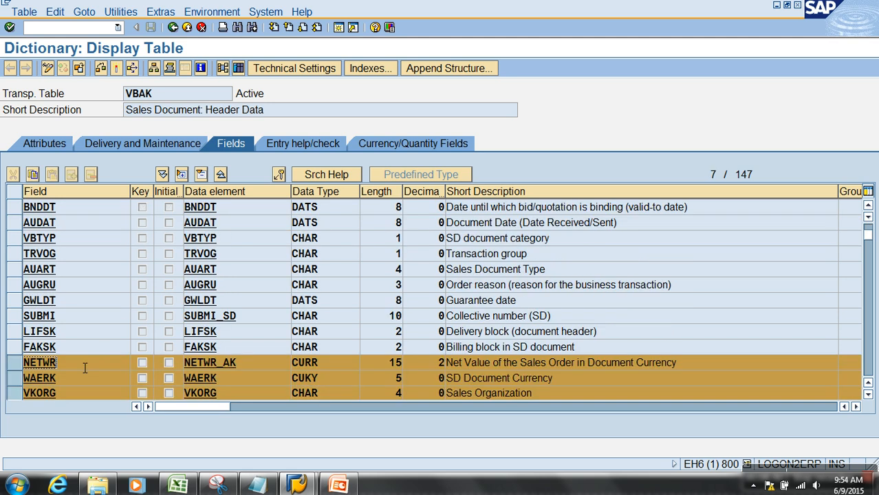
{"action": "key", "text": "ctrl+y"}
{"action": "left_click_drag", "start_coordinate": [88, 367], "coordinate": [104, 404]}
{"action": "key", "text": "ctrl+c"}
{"action": "key", "text": "alt+Tab"}
{"action": "left_click", "coordinate": [120, 237]}
{"action": "key", "text": "ctrl+v"}
{"action": "left_click", "coordinate": [120, 171]}
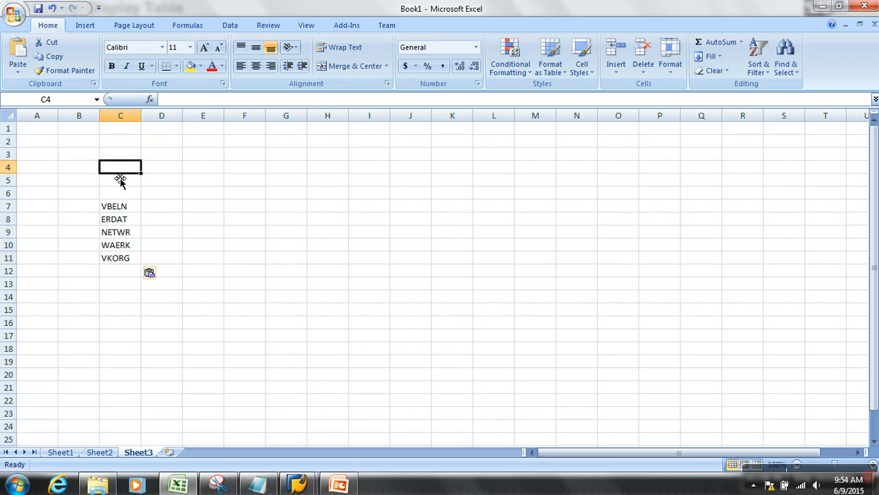
{"action": "type", "text": "VBAK"}
Copy the data type, length, decimals and short description of VBELN and ERDAT from SAP into Excel from cell D7.
{"action": "key", "text": "alt+Tab"}
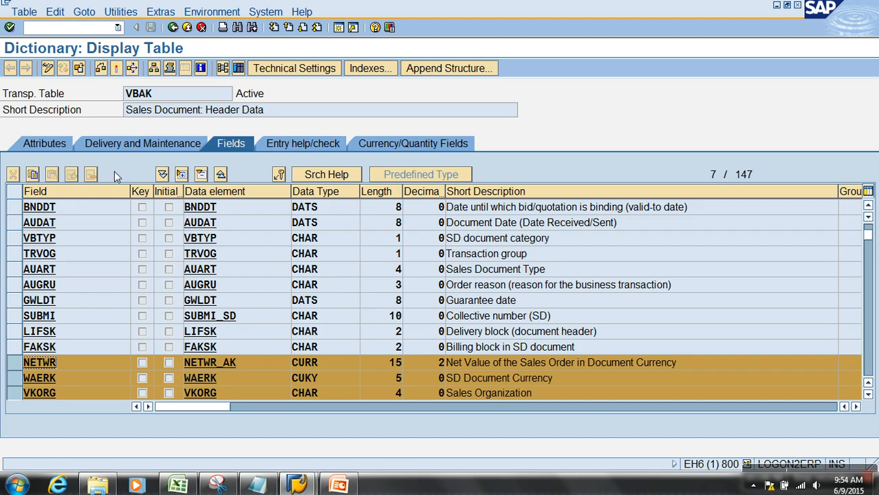
{"action": "scroll", "coordinate": [338, 221], "scroll_direction": "up", "scroll_amount": 1}
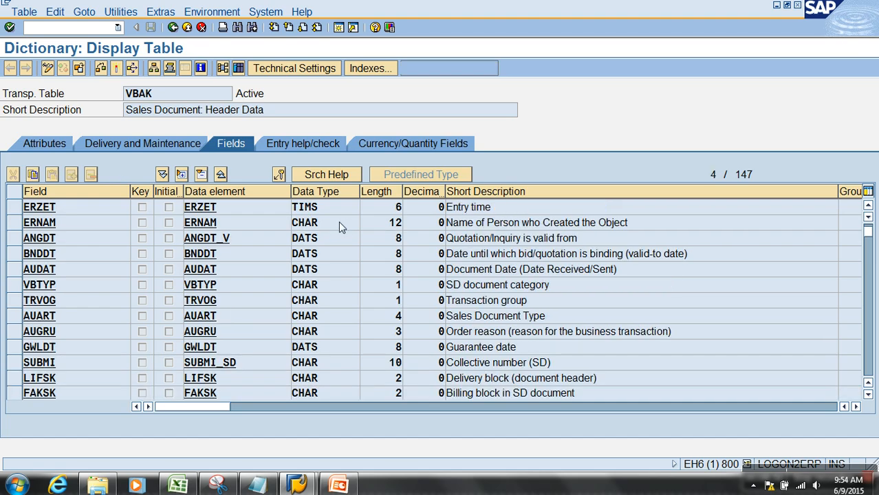
{"action": "scroll", "coordinate": [338, 221], "scroll_direction": "up", "scroll_amount": 1}
{"action": "key", "text": "ctrl+y"}
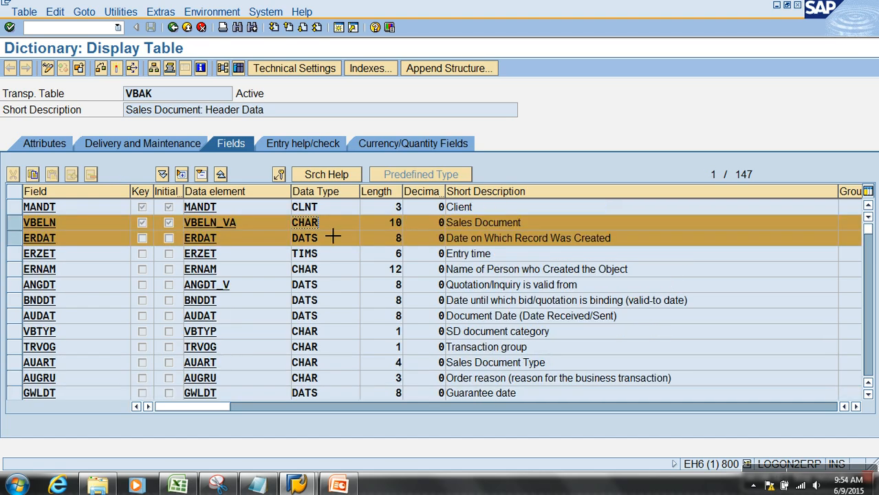
{"action": "left_click_drag", "start_coordinate": [329, 224], "coordinate": [526, 252]}
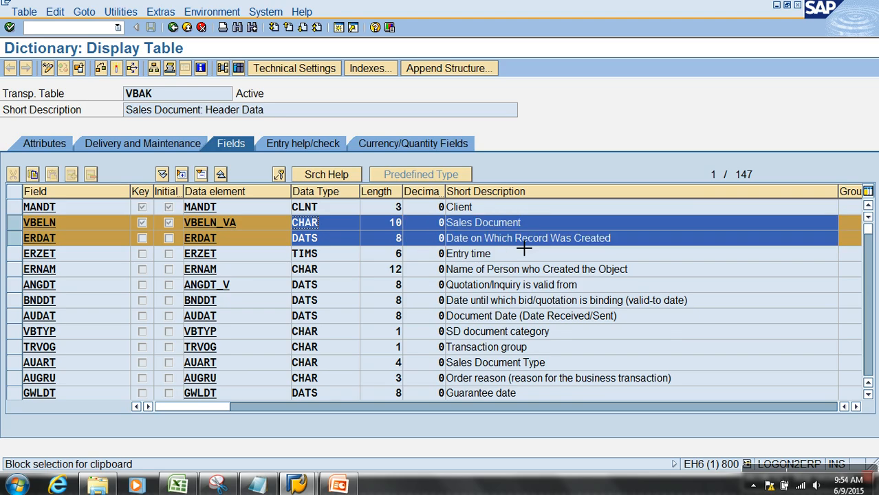
{"action": "key", "text": "ctrl+c"}
{"action": "key", "text": "alt+Tab"}
{"action": "left_click", "coordinate": [185, 206]}
{"action": "key", "text": "ctrl+v"}
Copy the same attributes of NETWR, WAERK and VKORG from SAP into Excel from cell D9 and fit column G to its contents.
{"action": "key", "text": "alt+Tab"}
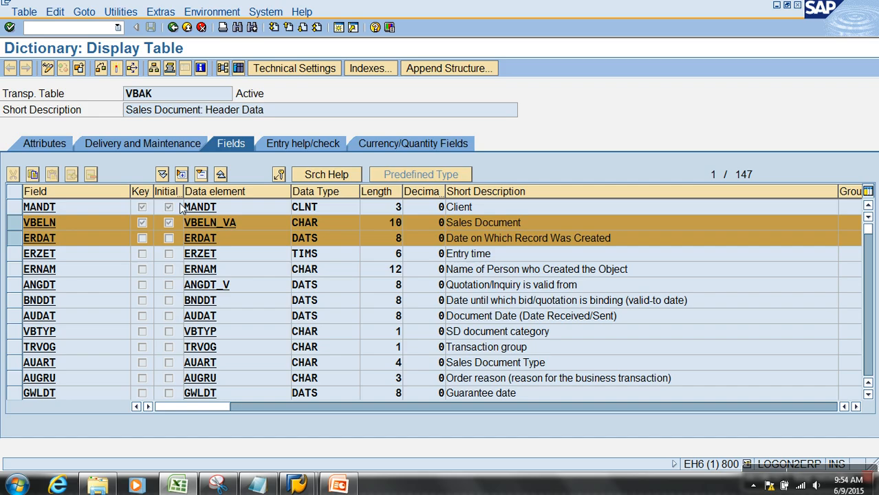
{"action": "scroll", "coordinate": [396, 304], "scroll_direction": "down", "scroll_amount": 3}
{"action": "left_click", "coordinate": [334, 318]}
{"action": "key", "text": "ctrl+y"}
{"action": "left_click_drag", "start_coordinate": [302, 316], "coordinate": [540, 350]}
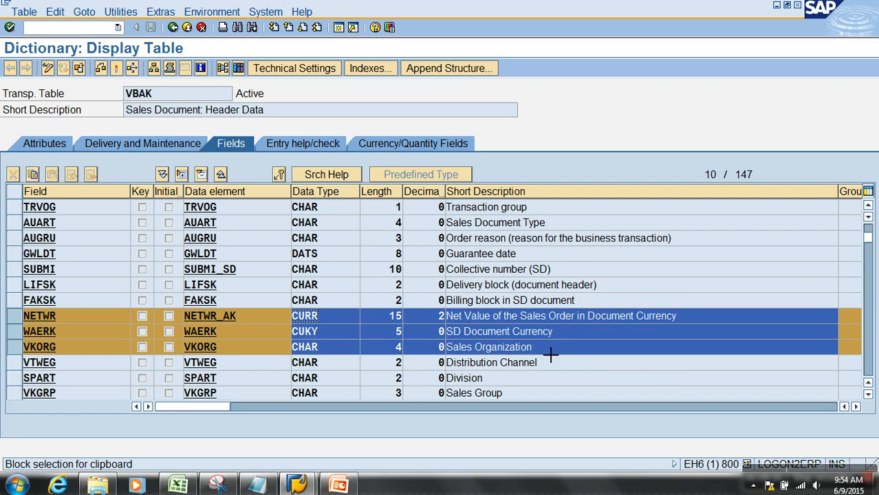
{"action": "key", "text": "ctrl+c"}
{"action": "key", "text": "alt+Tab"}
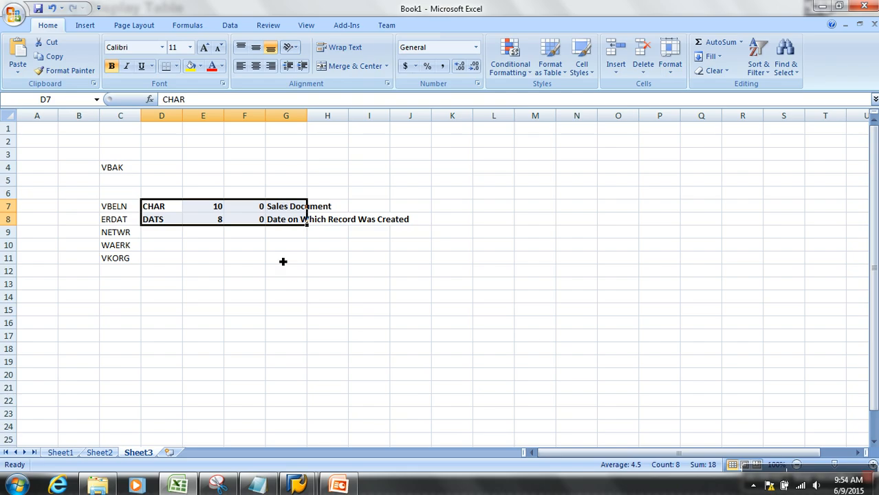
{"action": "left_click", "coordinate": [163, 234]}
{"action": "key", "text": "ctrl+v"}
{"action": "double_click", "coordinate": [307, 116]}
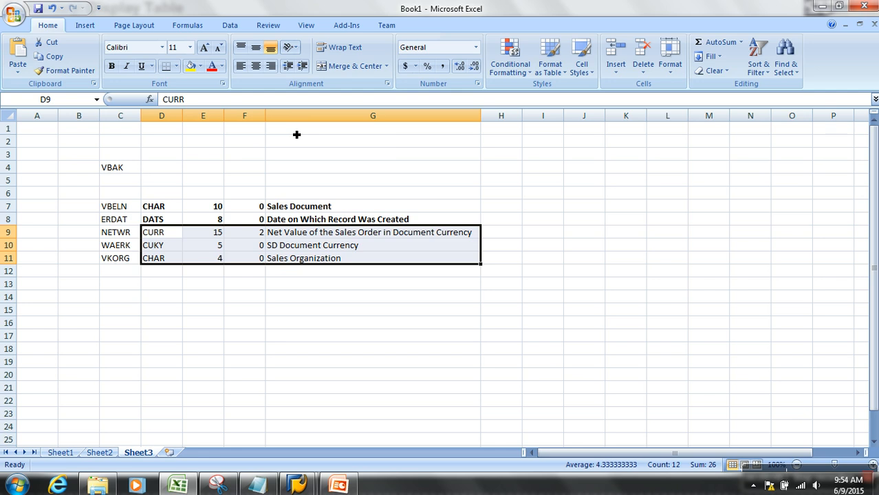
{"action": "left_click_drag", "start_coordinate": [130, 208], "coordinate": [367, 263]}
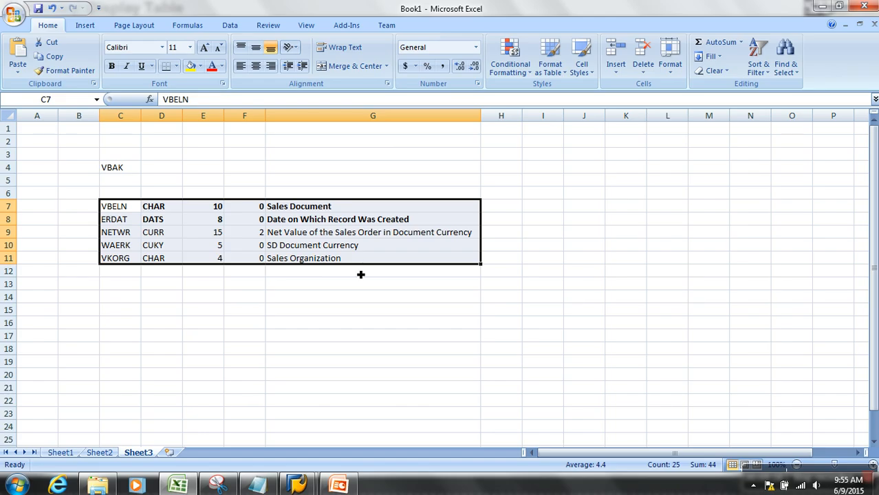
Enter the heading BW in cell C16 and copy the five field names from C7:C11 to the range starting at C18.
{"action": "left_click", "coordinate": [120, 323]}
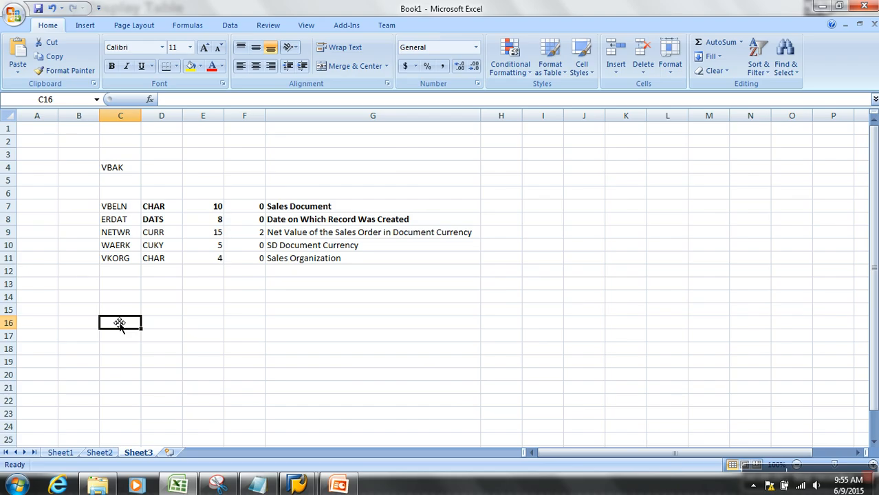
{"action": "type", "text": "BW"}
{"action": "key", "text": "Return"}
{"action": "key", "text": "Return"}
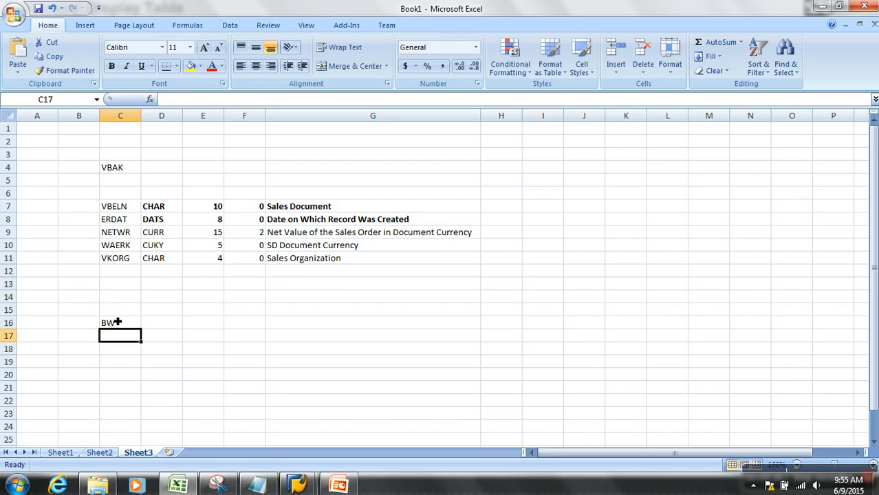
{"action": "left_click_drag", "start_coordinate": [118, 204], "coordinate": [136, 267]}
{"action": "key", "text": "ctrl+c"}
{"action": "left_click", "coordinate": [115, 337]}
{"action": "left_click", "coordinate": [124, 355]}
{"action": "key", "text": "ctrl+v"}
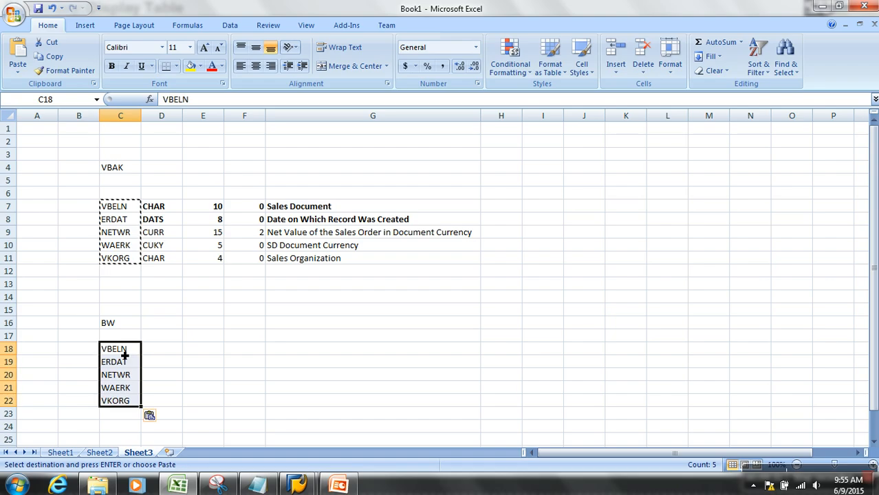
Enter the BW object type codes C, T, K, U and C beside the five field names in D18:D22.
{"action": "left_click", "coordinate": [158, 353]}
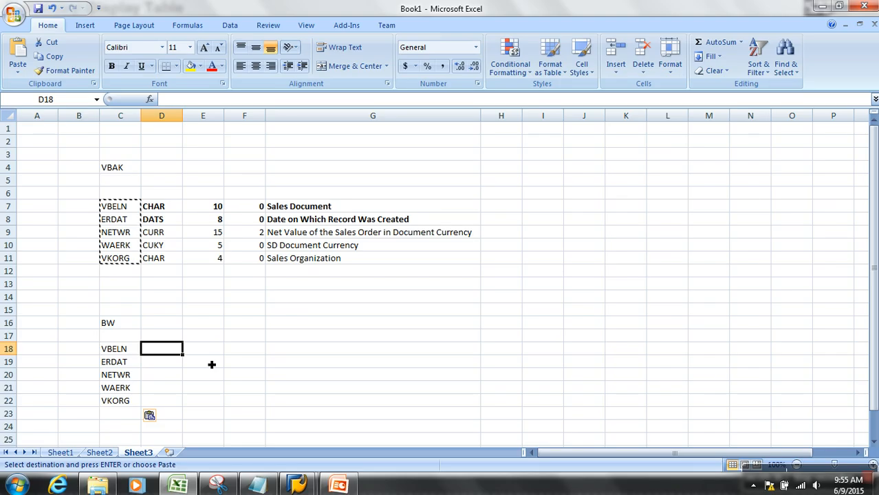
{"action": "type", "text": "C"}
{"action": "key", "text": "Return"}
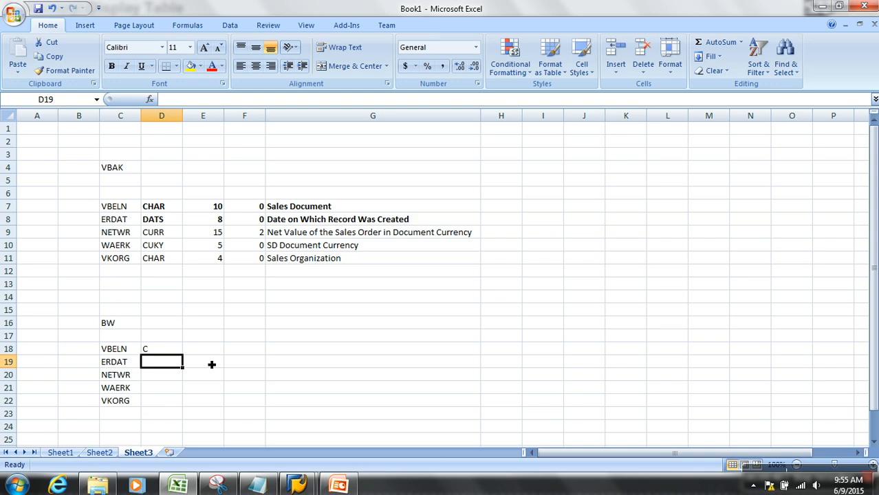
{"action": "type", "text": "T"}
{"action": "key", "text": "Return"}
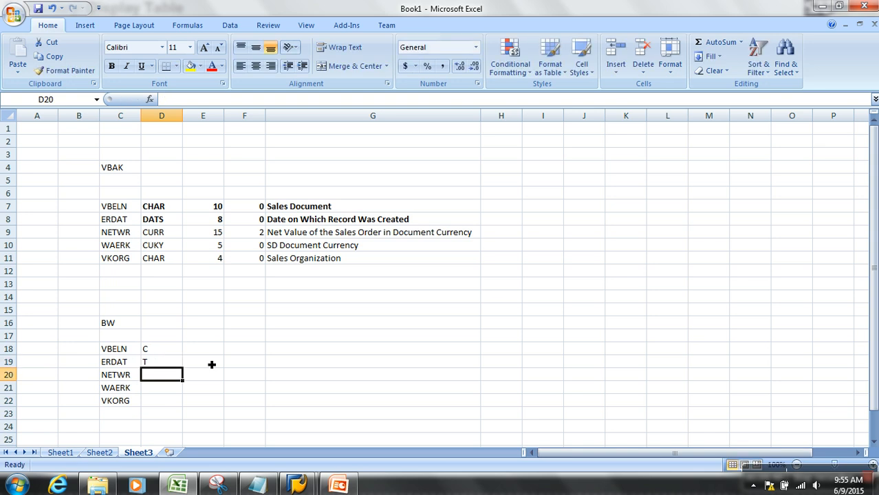
{"action": "type", "text": "K"}
{"action": "key", "text": "Return"}
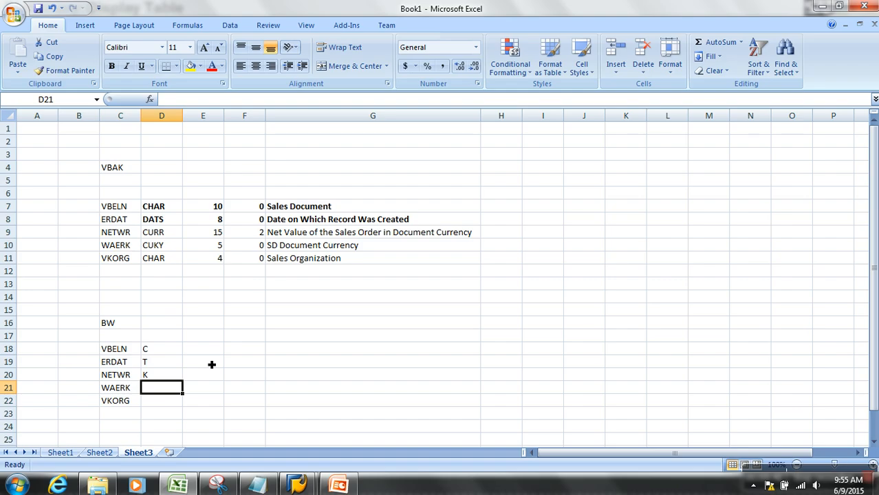
{"action": "type", "text": "U"}
{"action": "key", "text": "Return"}
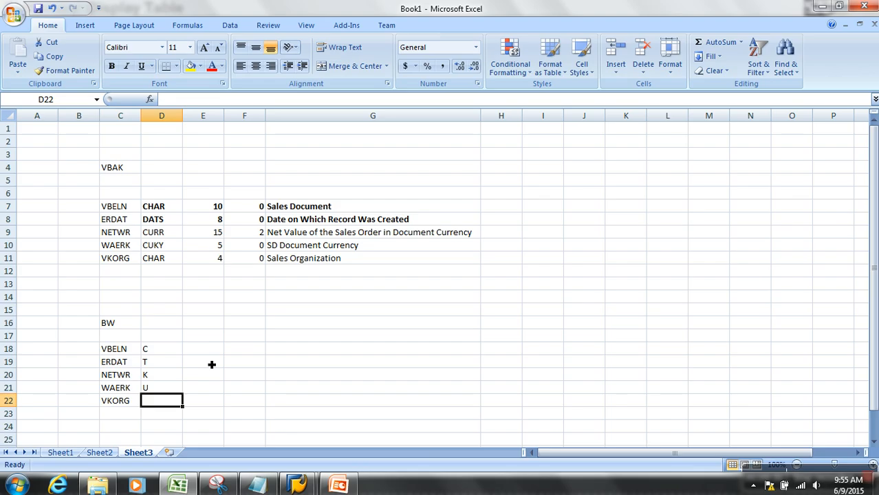
{"action": "type", "text": "C"}
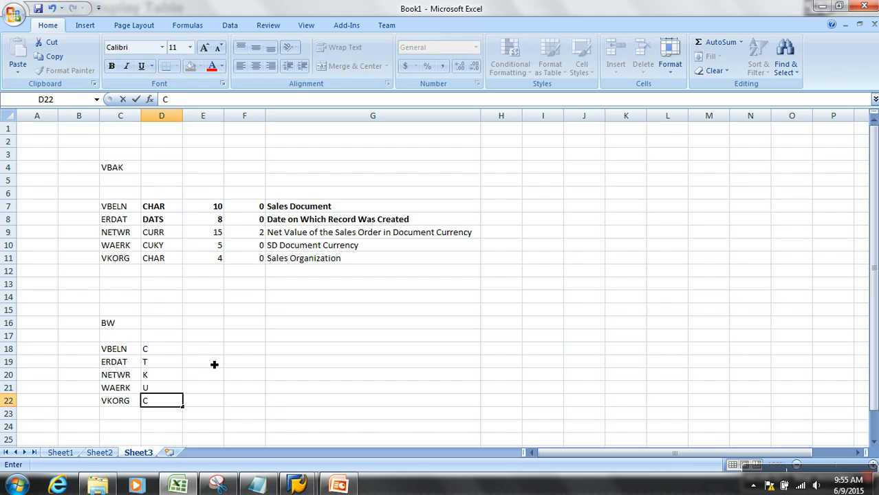
{"action": "left_click", "coordinate": [214, 365]}
{"action": "left_click_drag", "start_coordinate": [125, 353], "coordinate": [127, 412]}
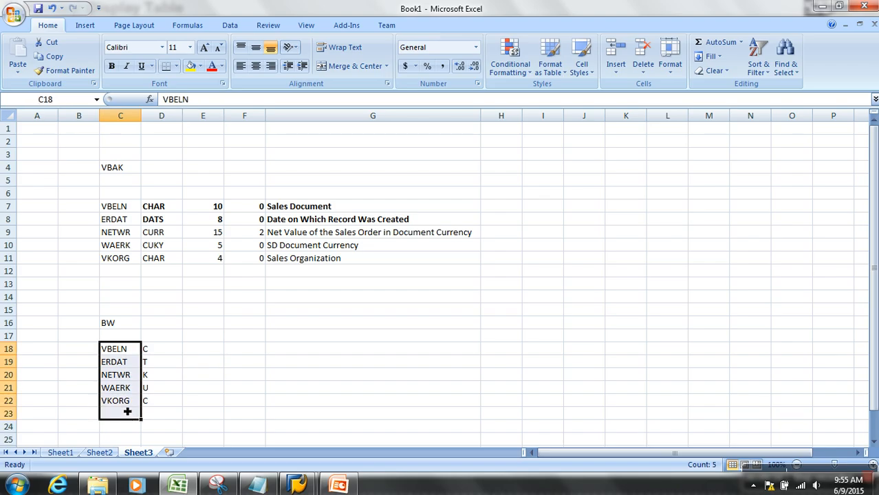
Switch to SAP Logon and log on to the sap bw system with the account password.
{"action": "left_click", "coordinate": [297, 485]}
{"action": "left_click", "coordinate": [271, 414]}
{"action": "left_click", "coordinate": [387, 90]}
{"action": "left_click", "coordinate": [541, 70]}
{"action": "left_click", "coordinate": [196, 142]}
{"action": "left_click", "coordinate": [193, 149]}
{"action": "type", "text": "******"}
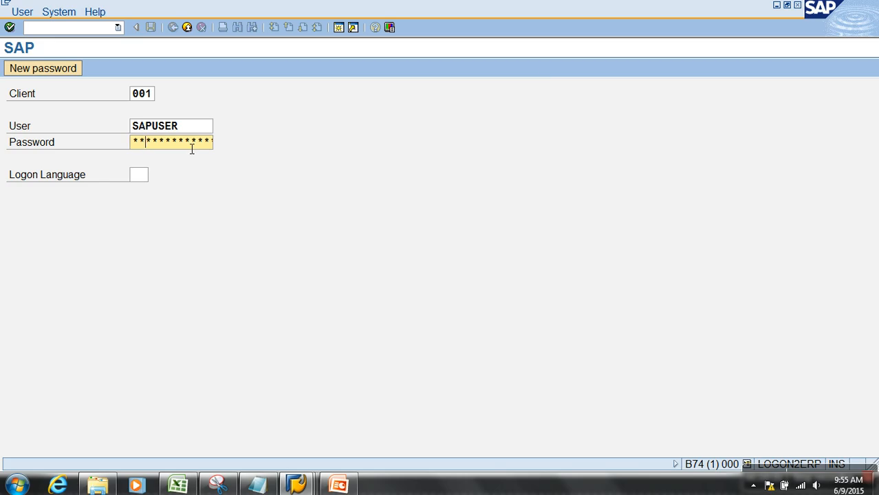
{"action": "type", "text": "**"}
{"action": "key", "text": "Return"}
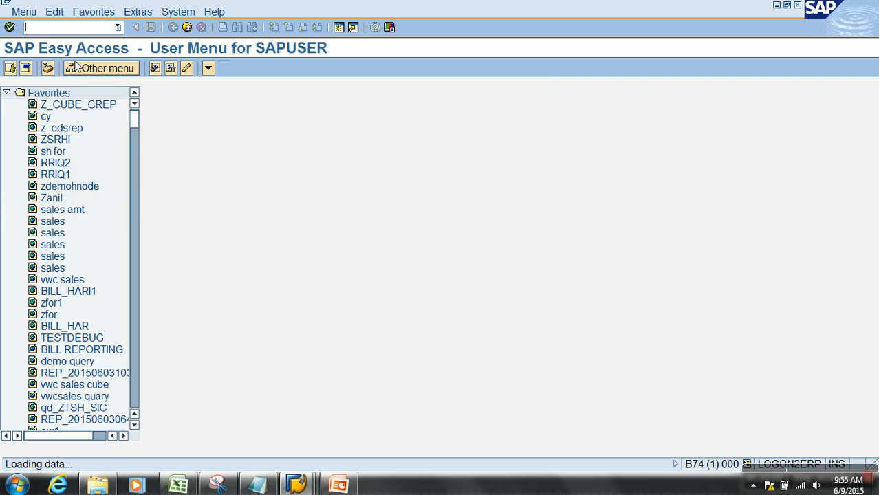
Open the Data Warehousing Workbench with transaction rsa1 and show its InfoObjects tree.
{"action": "type", "text": "rsa1"}
{"action": "key", "text": "Return"}
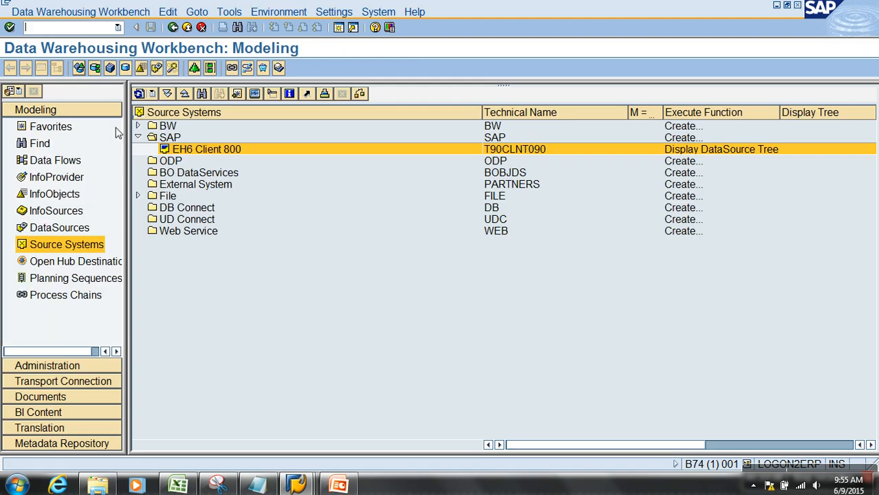
{"action": "left_click", "coordinate": [62, 196]}
Try to create the characteristic VBELN with long description Sales Doc in the characterestic cat catalog.
{"action": "left_click", "coordinate": [194, 420]}
{"action": "right_click", "coordinate": [193, 421]}
{"action": "left_click", "coordinate": [227, 407]}
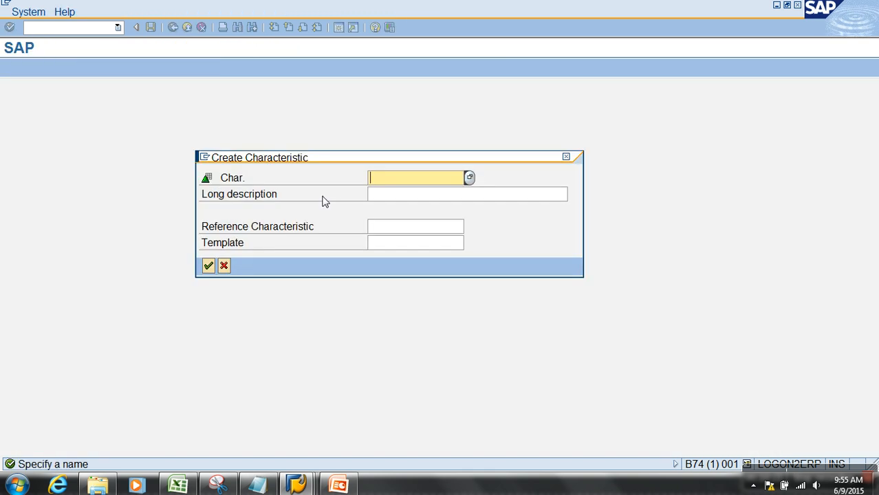
{"action": "type", "text": "VBELN"}
{"action": "key", "text": "Tab"}
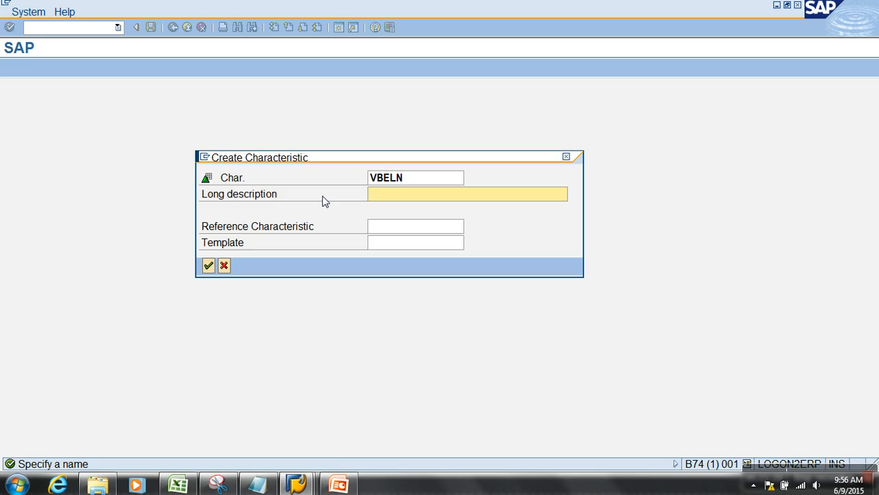
{"action": "type", "text": "Sales Doc"}
{"action": "left_click", "coordinate": [208, 266]}
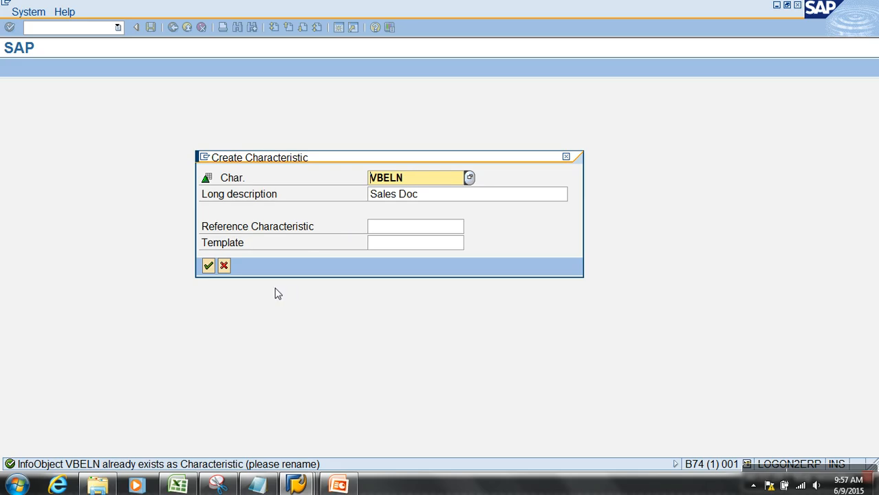
{"action": "left_click", "coordinate": [224, 266]}
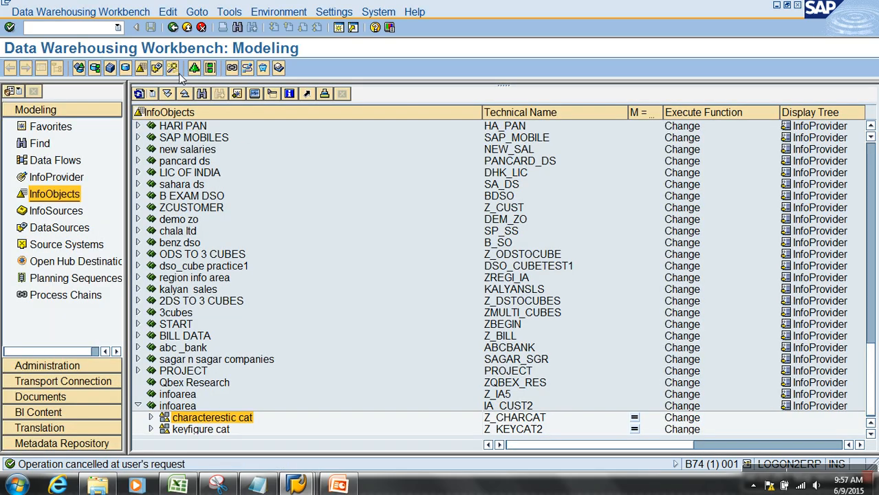
Search the InfoObjects tree for vbeln and open the details of the SALES DOCUMENT characteristic.
{"action": "left_click", "coordinate": [202, 94]}
{"action": "type", "text": "vbeln"}
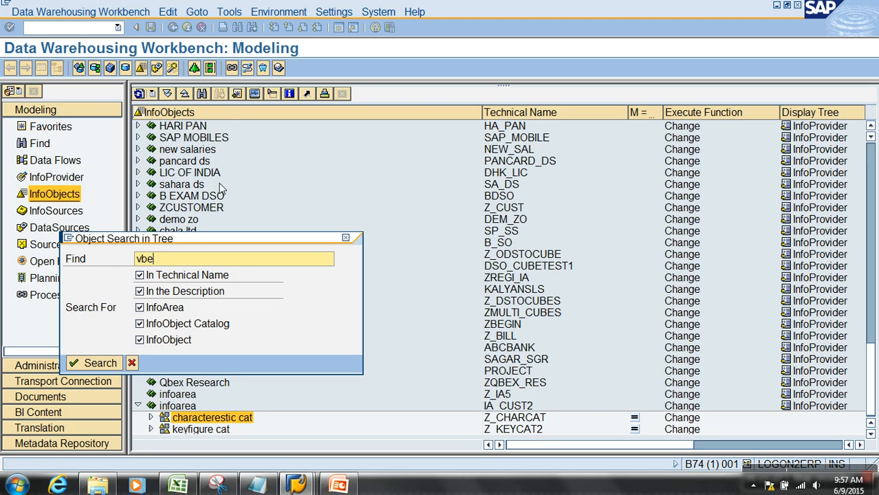
{"action": "key", "text": "Return"}
{"action": "double_click", "coordinate": [222, 127]}
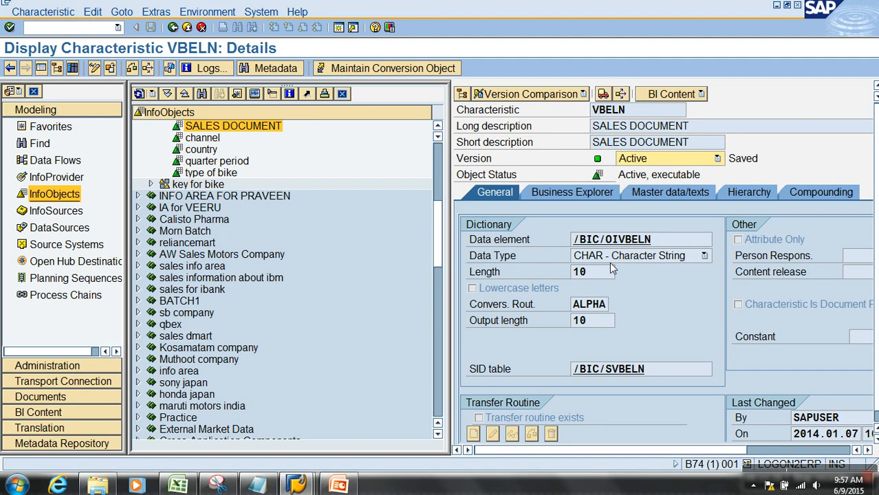
Switch to Excel and review the length of VBELN and the ERDAT, NETWR and WAERK entries in the VBAK list.
{"action": "key", "text": "alt+Tab"}
{"action": "key", "text": "alt+Tab"}
{"action": "key", "text": "alt+Tab"}
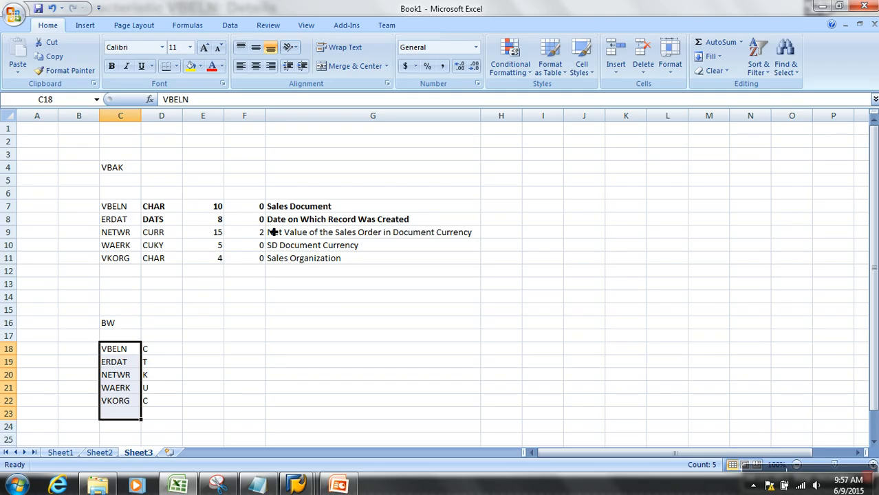
{"action": "left_click", "coordinate": [207, 209]}
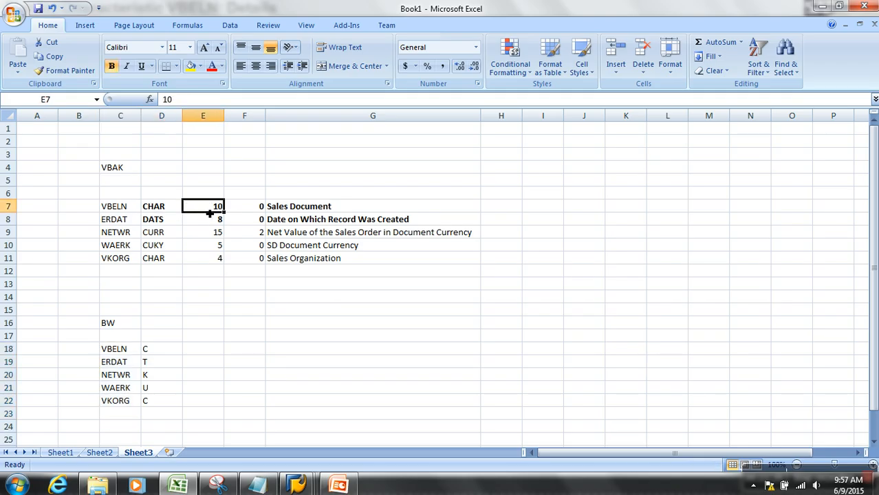
{"action": "left_click", "coordinate": [117, 222]}
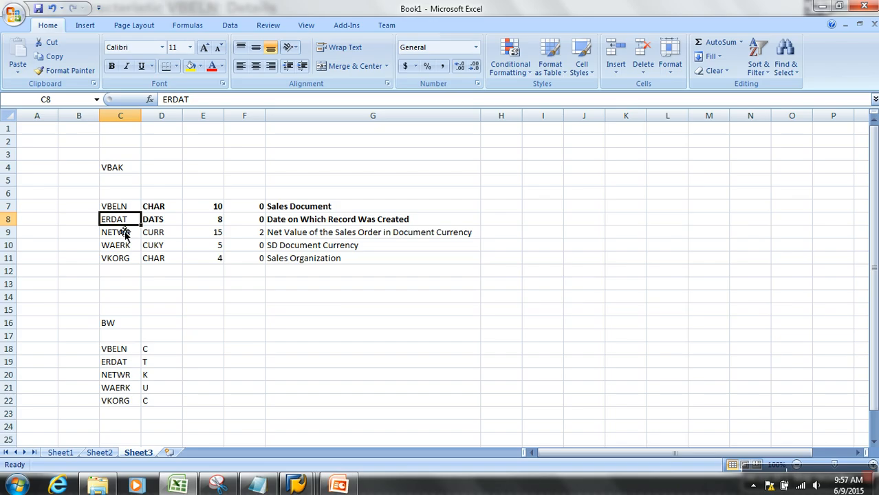
{"action": "left_click", "coordinate": [122, 232]}
{"action": "left_click_drag", "start_coordinate": [128, 249], "coordinate": [302, 252]}
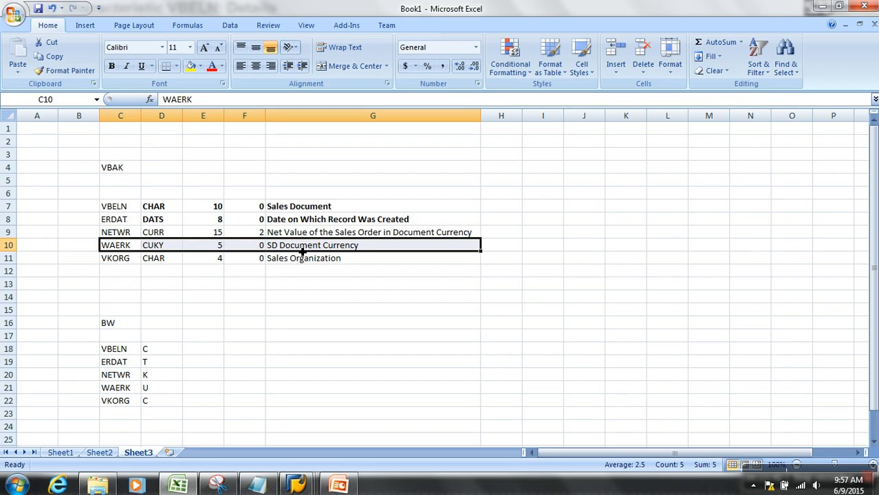
{"action": "left_click", "coordinate": [126, 233]}
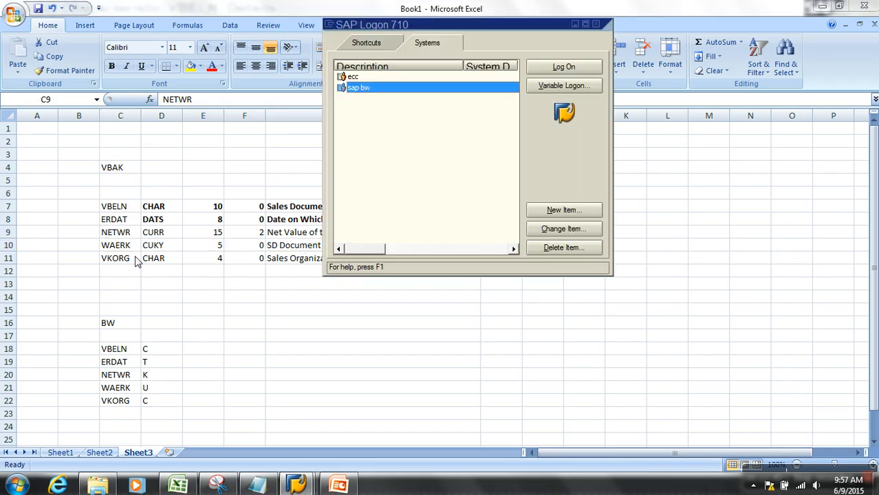
Switch back to the SAP BW session and open InfoObject editing with transaction /nrsd1.
{"action": "key", "text": "alt+Tab"}
{"action": "key", "text": "Tab"}
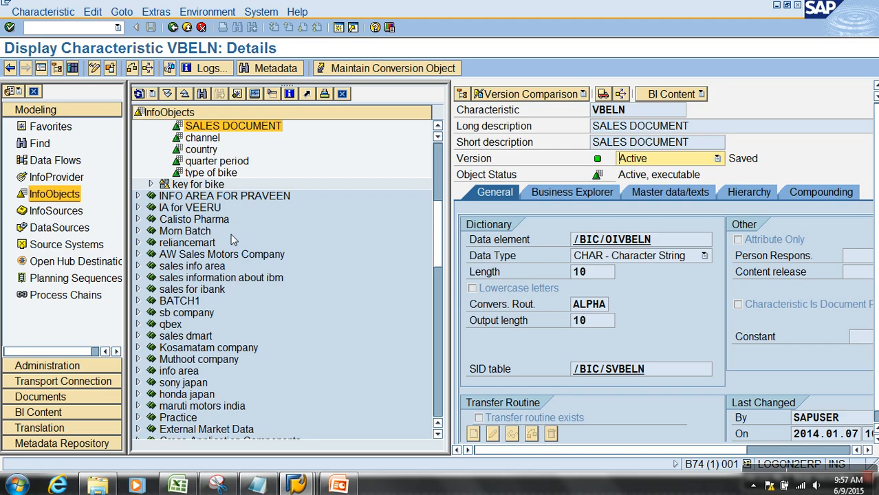
{"action": "type", "text": "/nrsd1"}
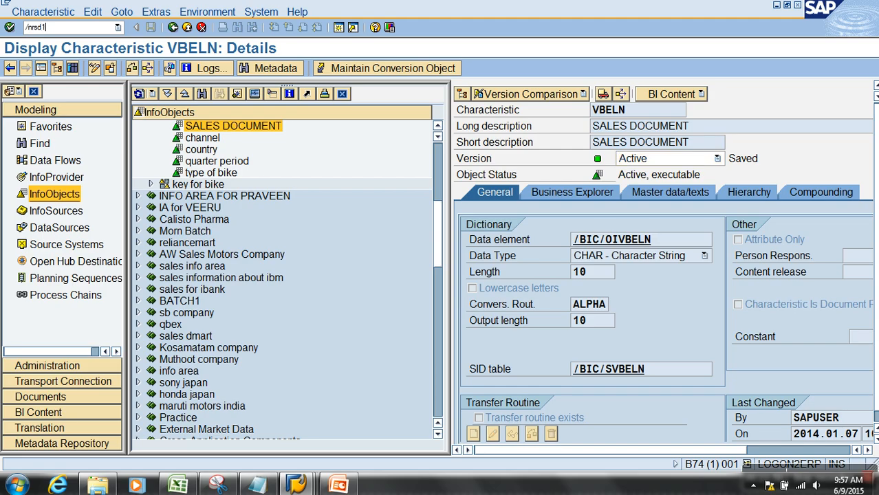
{"action": "key", "text": "Return"}
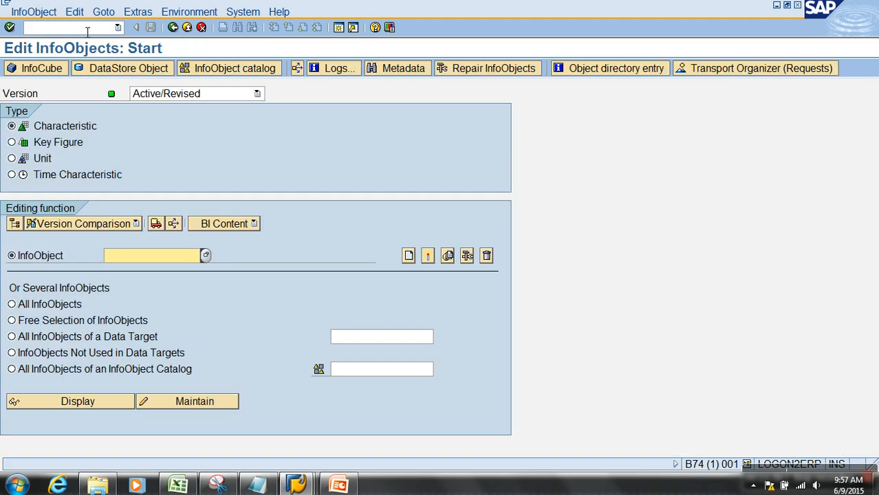
Create the InfoObject WAERK as a Unit with long description Currency and type Currency, and activate it.
{"action": "type", "text": "waerk"}
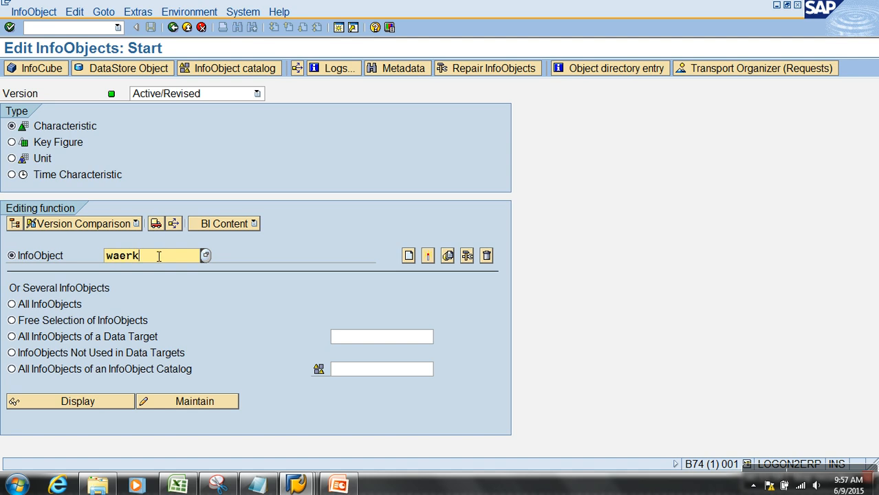
{"action": "key", "text": "Return"}
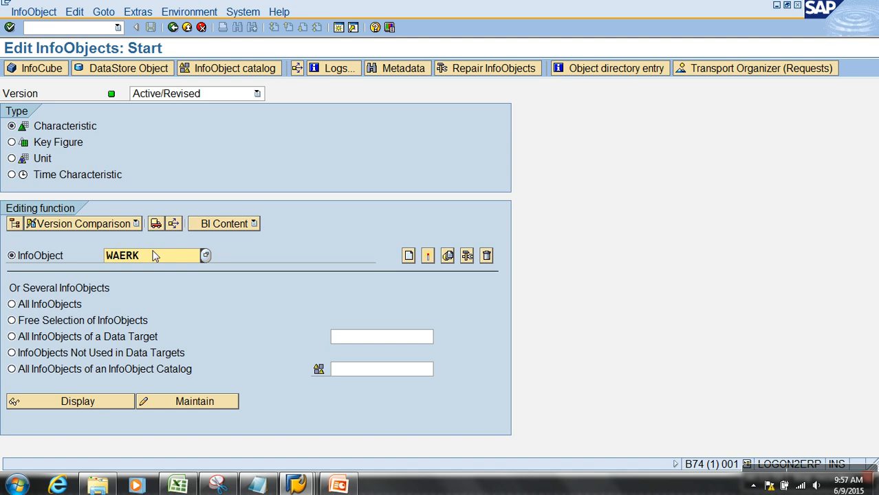
{"action": "left_click", "coordinate": [34, 161]}
{"action": "left_click", "coordinate": [408, 256]}
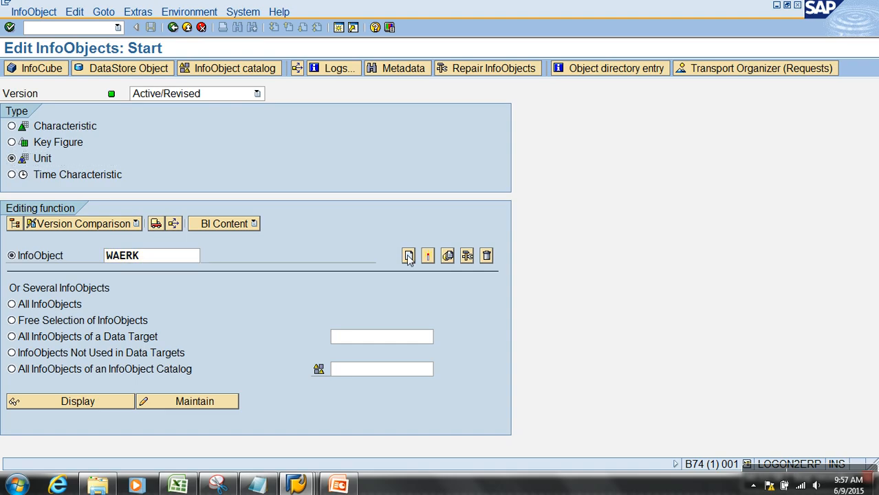
{"action": "type", "text": "Currency"}
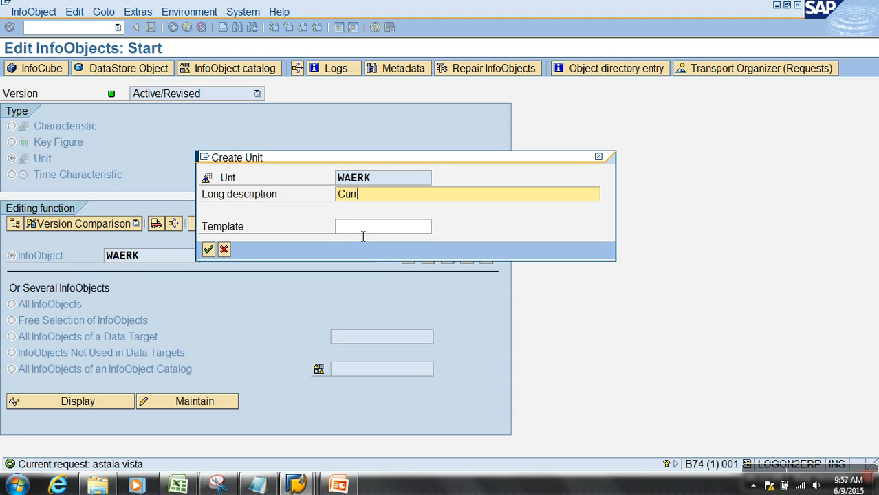
{"action": "key", "text": "Return"}
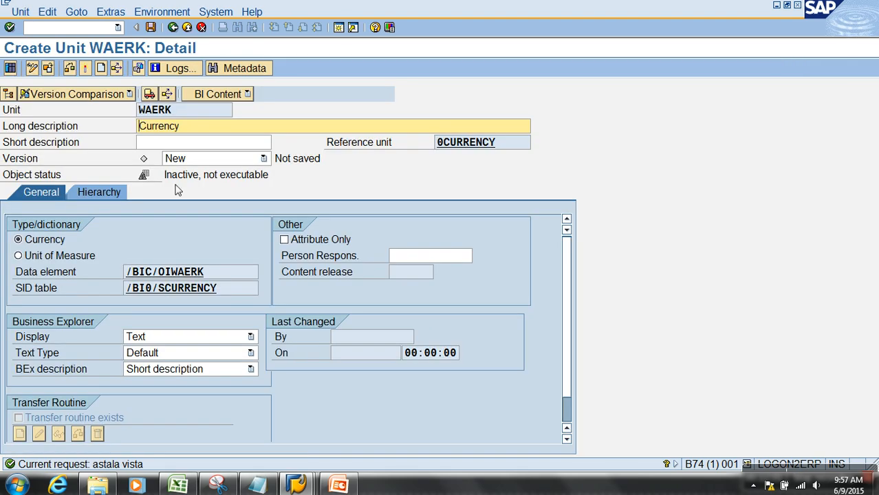
{"action": "left_click", "coordinate": [60, 238]}
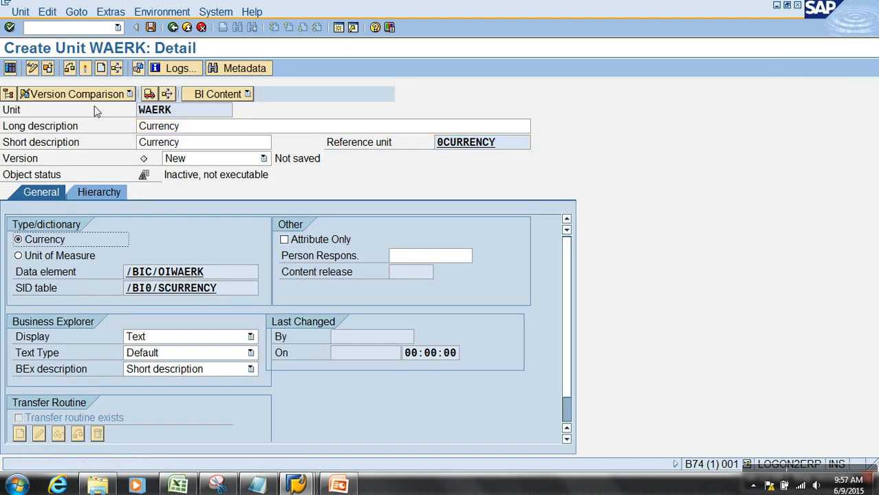
{"action": "left_click", "coordinate": [85, 70]}
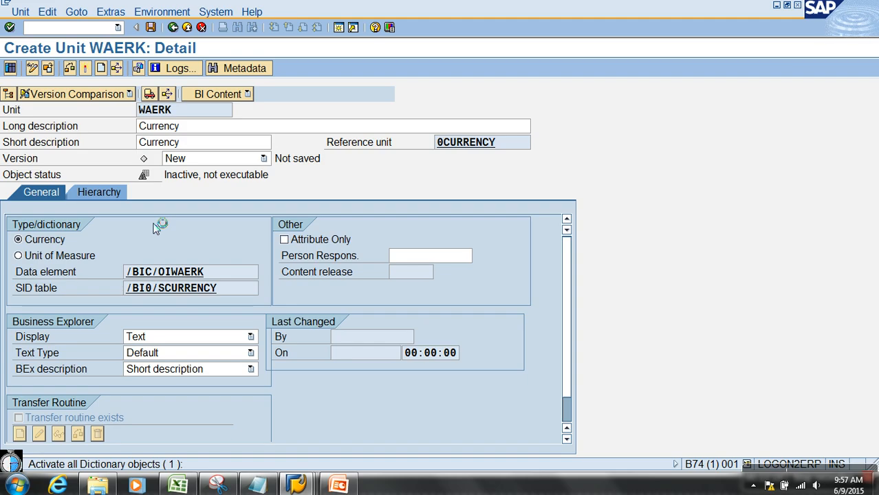
Check the WAERK field in the Excel VBAK list and return to the unit's details in SAP BW.
{"action": "key", "text": "alt+Tab"}
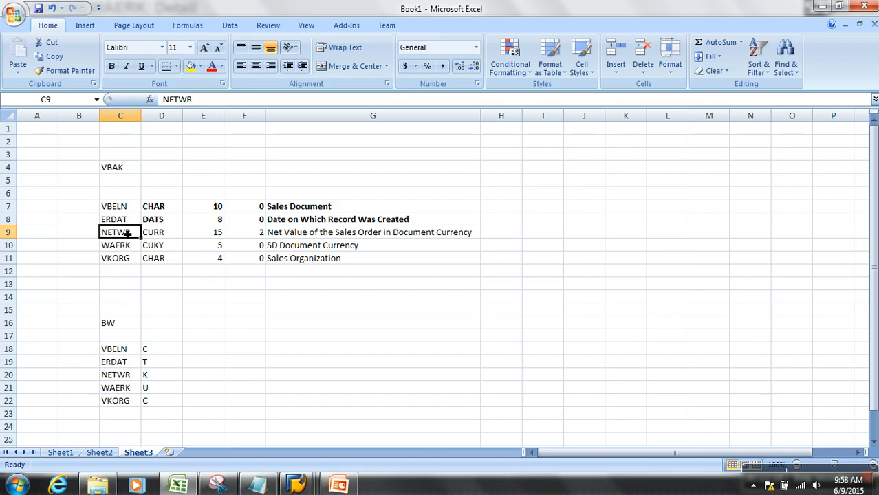
{"action": "left_click", "coordinate": [130, 248]}
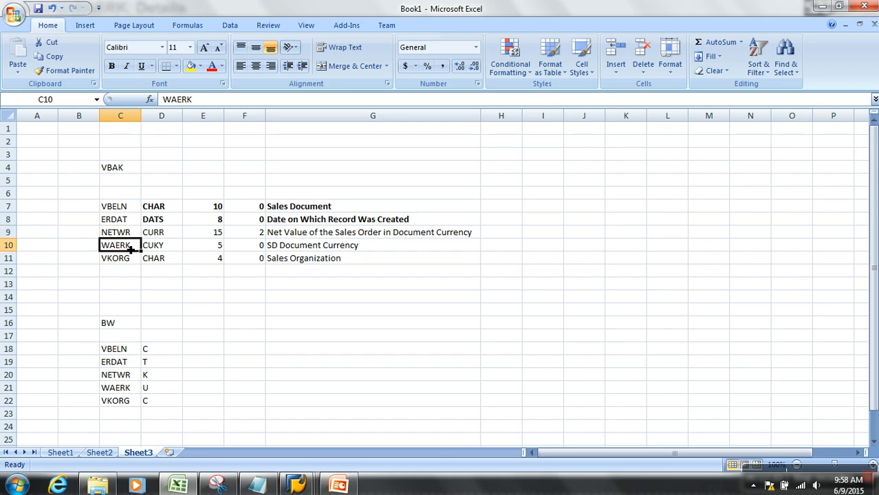
{"action": "key", "text": "alt+Tab"}
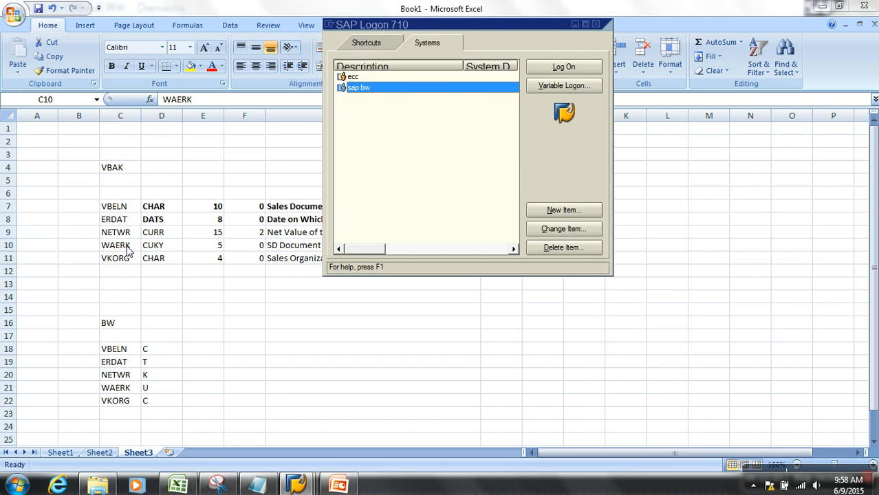
{"action": "key", "text": "alt+Tab"}
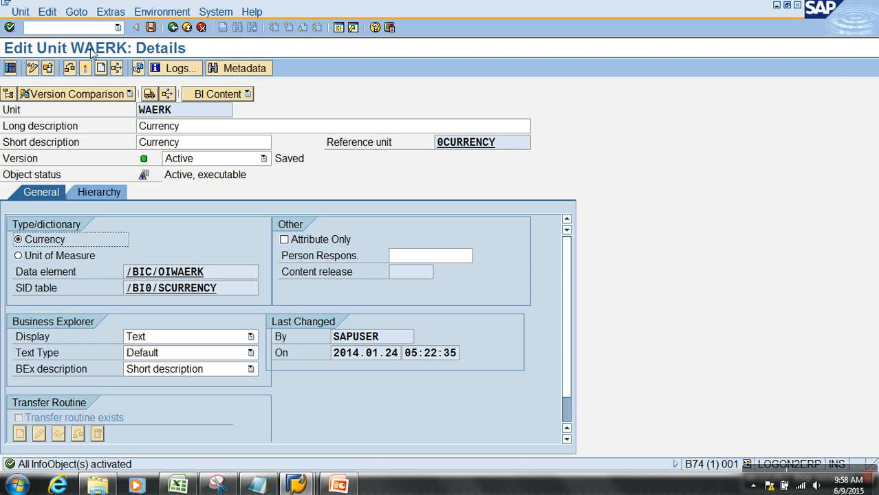
Open the Data Warehousing Workbench with transaction /nrsa1 and try to create key figure NETWR, described as Net Value, in the "key for bike" catalog.
{"action": "left_click", "coordinate": [92, 33]}
{"action": "type", "text": "/nrsa1"}
{"action": "key", "text": "Return"}
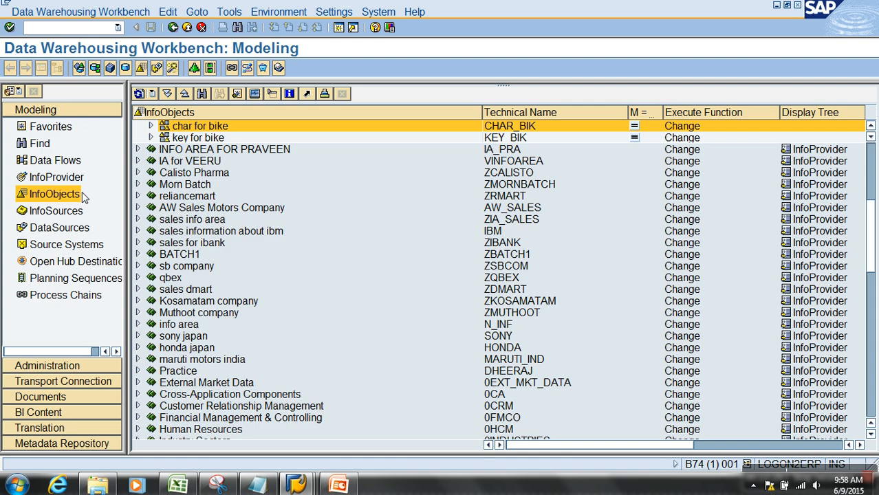
{"action": "right_click", "coordinate": [192, 137]}
{"action": "left_click", "coordinate": [242, 234]}
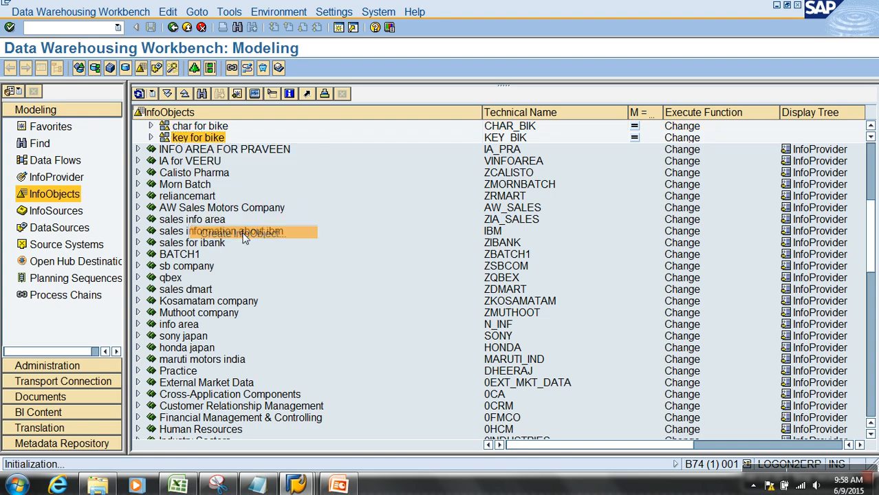
{"action": "type", "text": "netwr"}
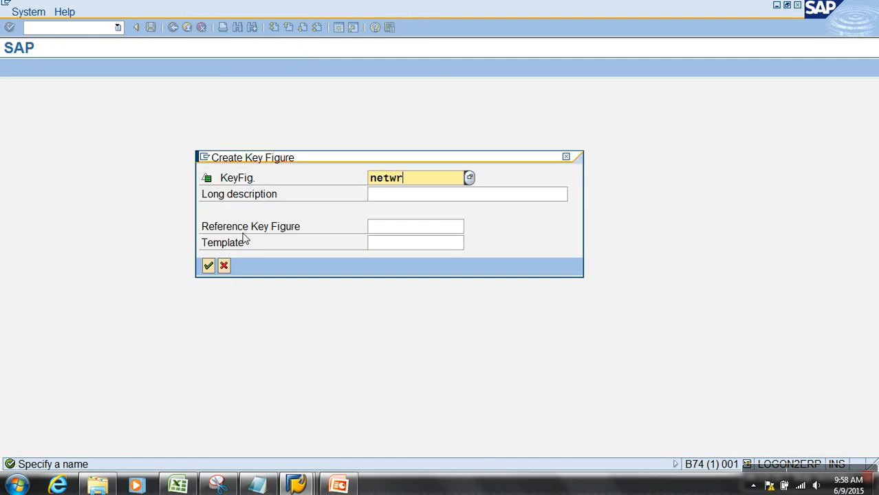
{"action": "key", "text": "Tab"}
{"action": "type", "text": "Net Value"}
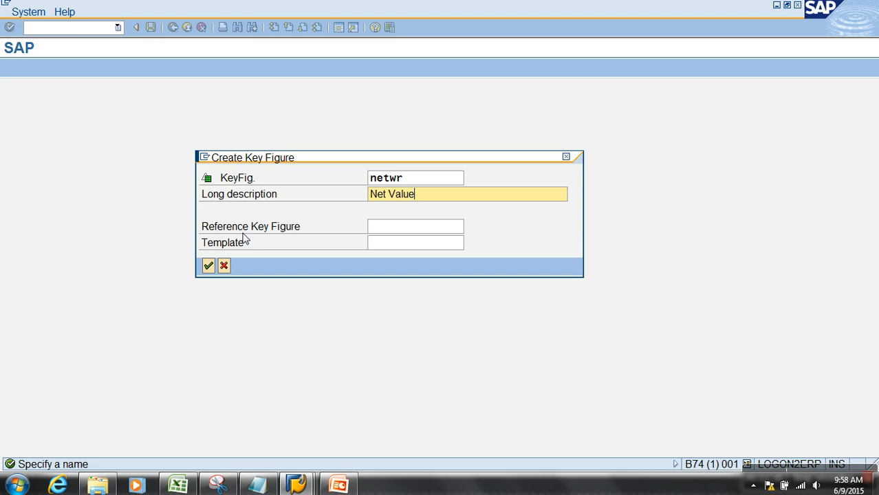
{"action": "key", "text": "Return"}
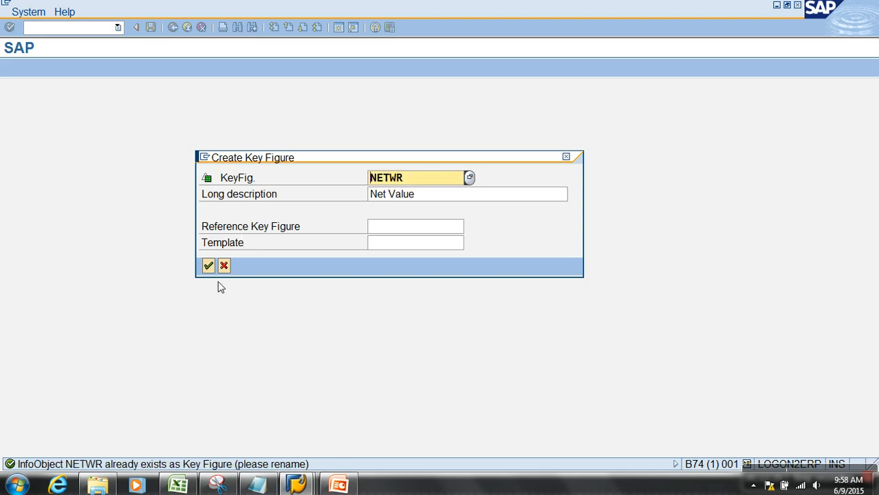
Change the new key figure's technical name to NETWR1 and create it.
{"action": "left_click", "coordinate": [412, 180]}
{"action": "type", "text": "1"}
{"action": "key", "text": "BackSpace"}
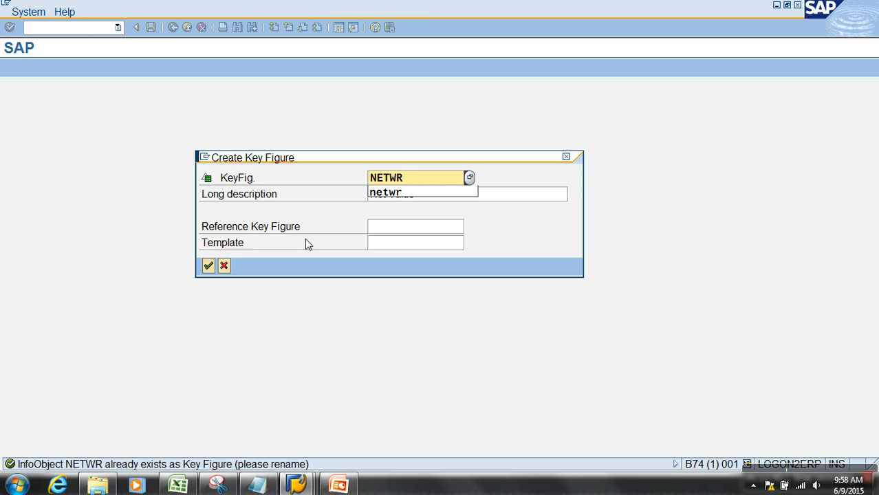
{"action": "type", "text": "1"}
{"action": "left_click", "coordinate": [207, 266]}
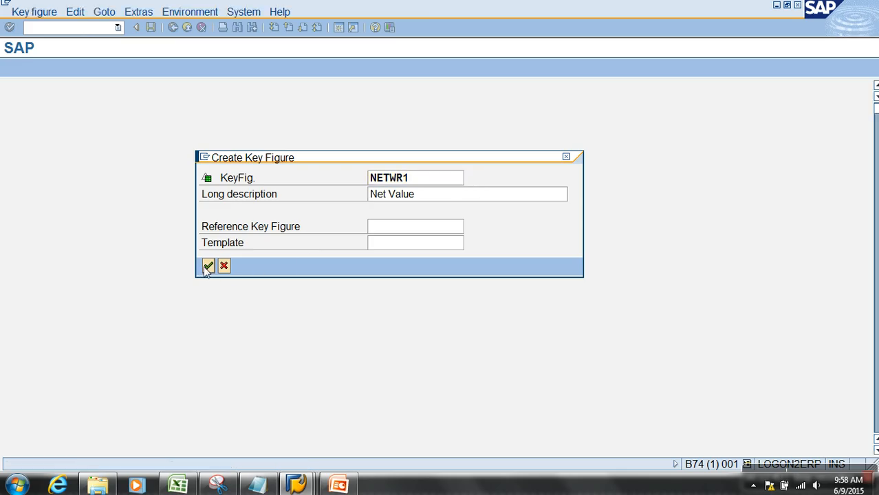
Assign WAERK as the unit/currency of key figure NETWR1 and activate the key figure.
{"action": "left_click", "coordinate": [630, 377]}
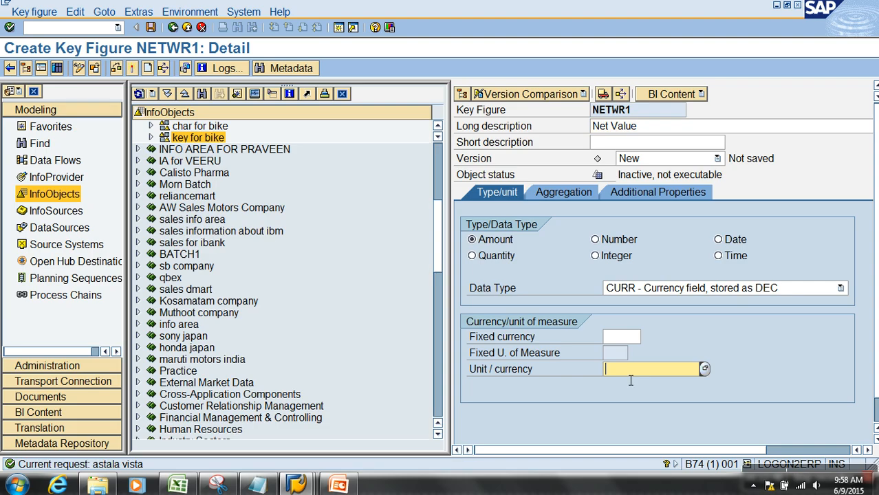
{"action": "type", "text": "waerk"}
{"action": "key", "text": "Return"}
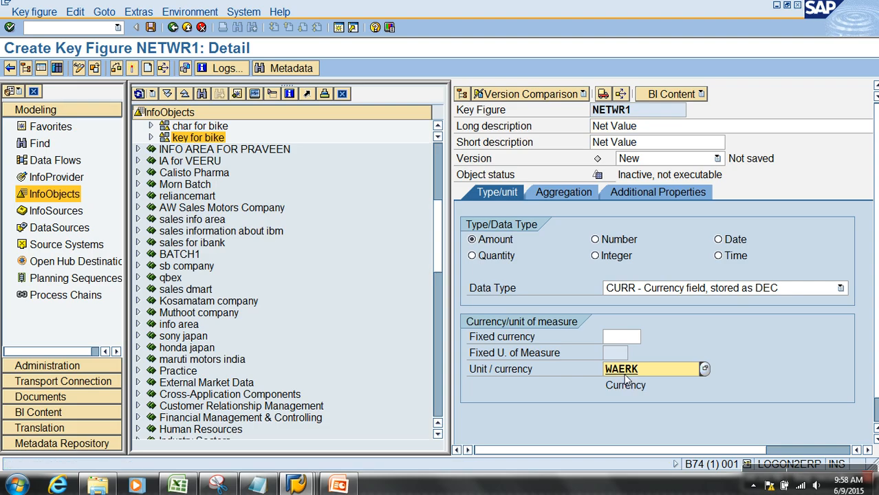
{"action": "right_click", "coordinate": [626, 376]}
{"action": "left_click", "coordinate": [574, 111]}
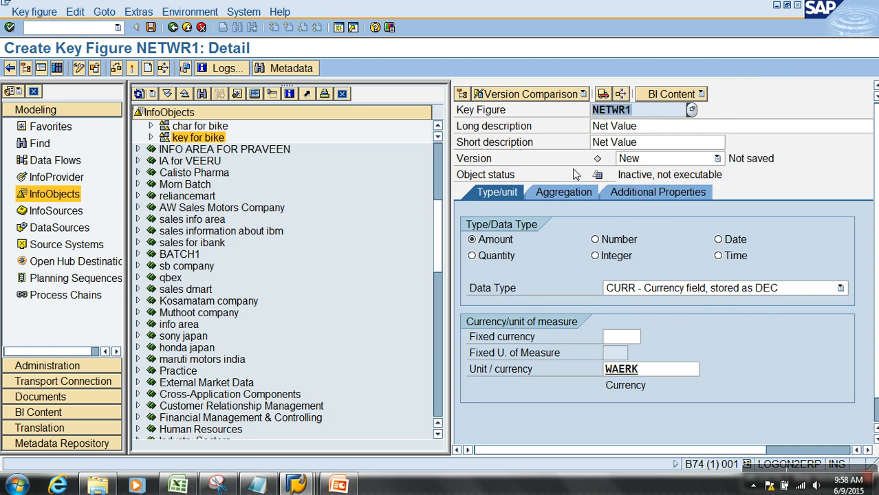
{"action": "left_click_drag", "start_coordinate": [660, 371], "coordinate": [543, 377]}
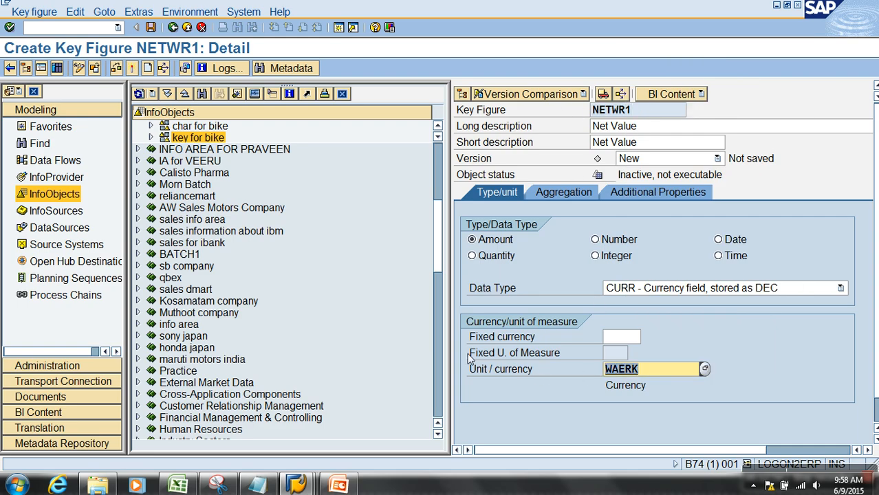
{"action": "left_click", "coordinate": [114, 68]}
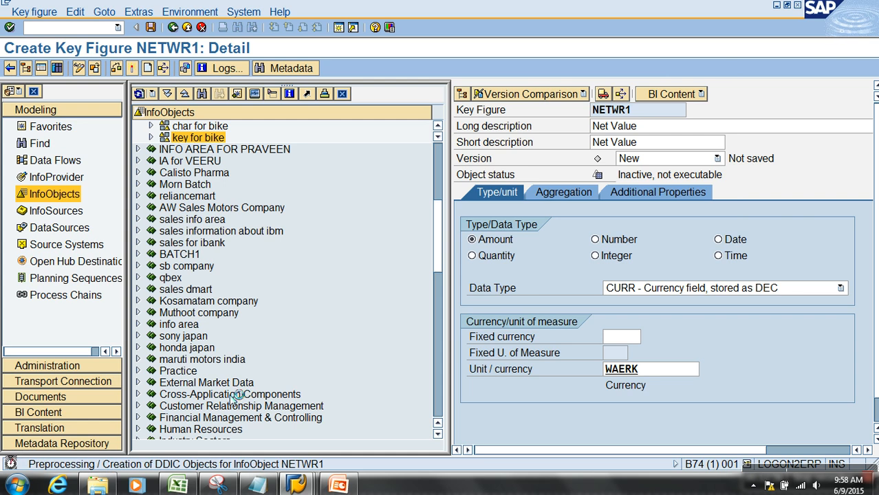
Switch to the Excel VBAK list, copy the sales organization field name, and return to the SAP BW session.
{"action": "key", "text": "alt+Tab"}
{"action": "key", "text": "alt+Tab"}
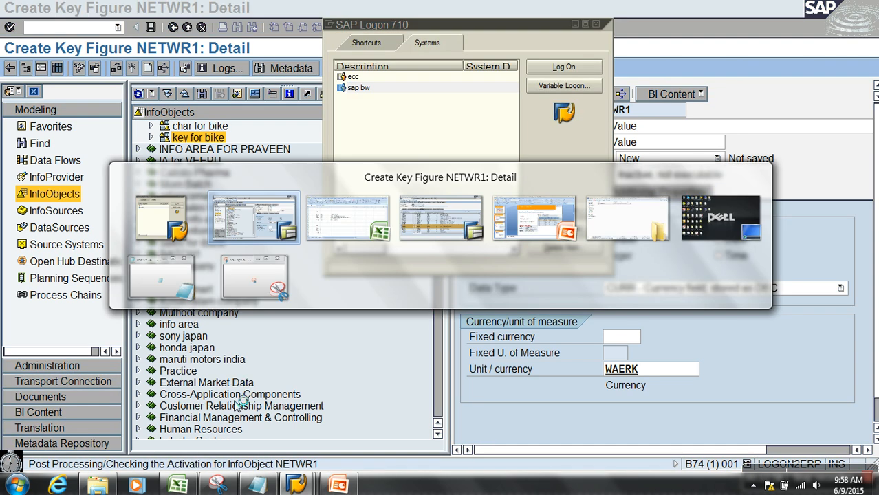
{"action": "left_click", "coordinate": [128, 259]}
{"action": "key", "text": "ctrl+c"}
{"action": "key", "text": "alt+Tab"}
{"action": "key", "text": "alt+Tab"}
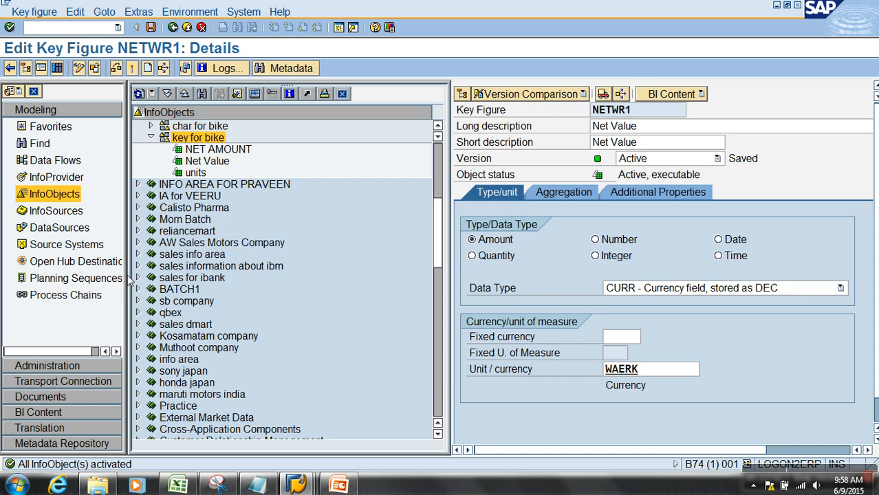
Try to create the sales organization characteristic VKORG in the "char for bike" catalog, then cancel the creation dialog.
{"action": "right_click", "coordinate": [201, 129]}
{"action": "left_click", "coordinate": [258, 225]}
{"action": "key", "text": "ctrl+v"}
{"action": "key", "text": "Tab"}
{"action": "type", "text": "Salesx Org"}
{"action": "key", "text": "Return"}
{"action": "left_click", "coordinate": [223, 265]}
Search the InfoObject tree for vkorg and display the details of the Sales Org characteristic.
{"action": "left_click", "coordinate": [201, 94]}
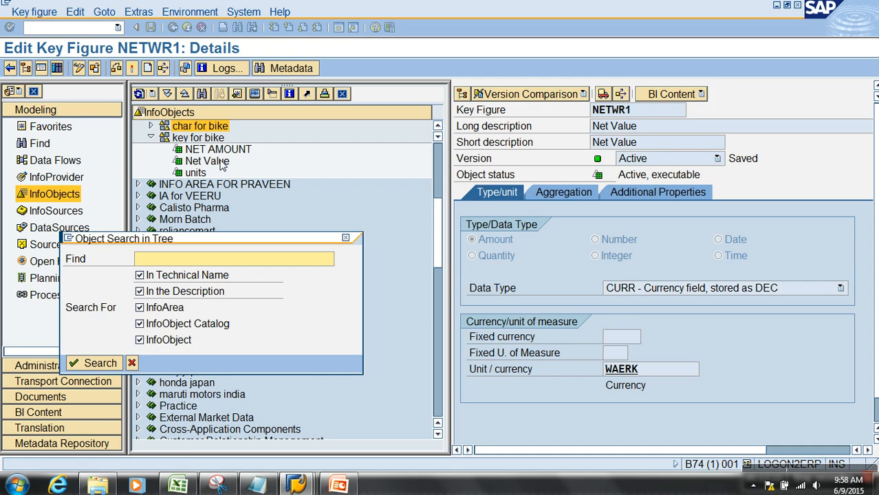
{"action": "type", "text": "vkorg"}
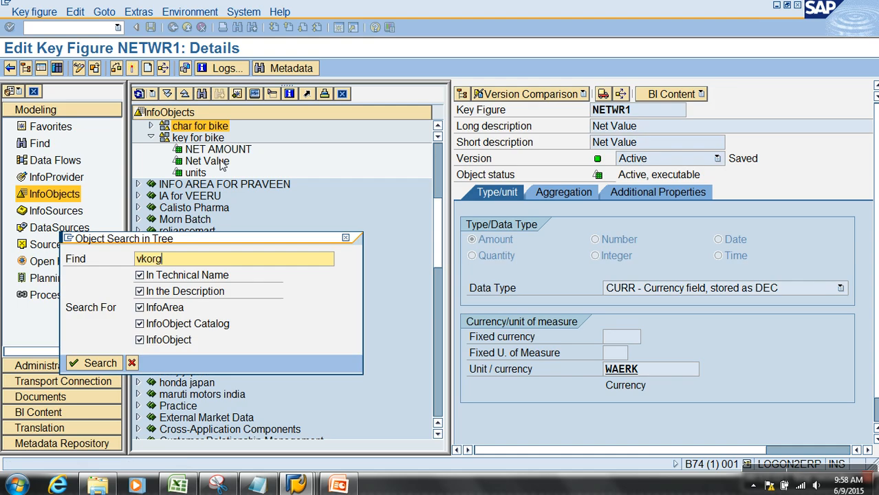
{"action": "key", "text": "Return"}
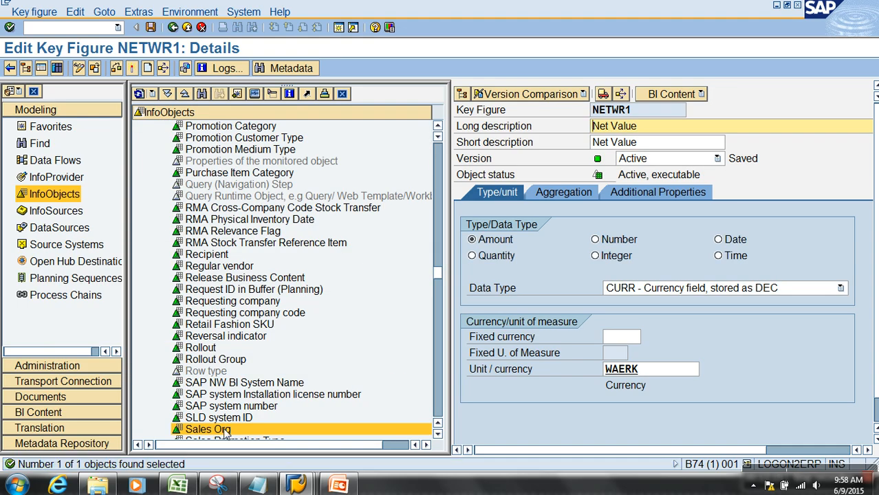
{"action": "double_click", "coordinate": [223, 430]}
{"action": "key", "text": "alt+Tab"}
{"action": "key", "text": "alt+Tab"}
{"action": "key", "text": "alt+Tab"}
{"action": "mouse_move", "coordinate": [297, 486]}
{"action": "left_click", "coordinate": [438, 403]}
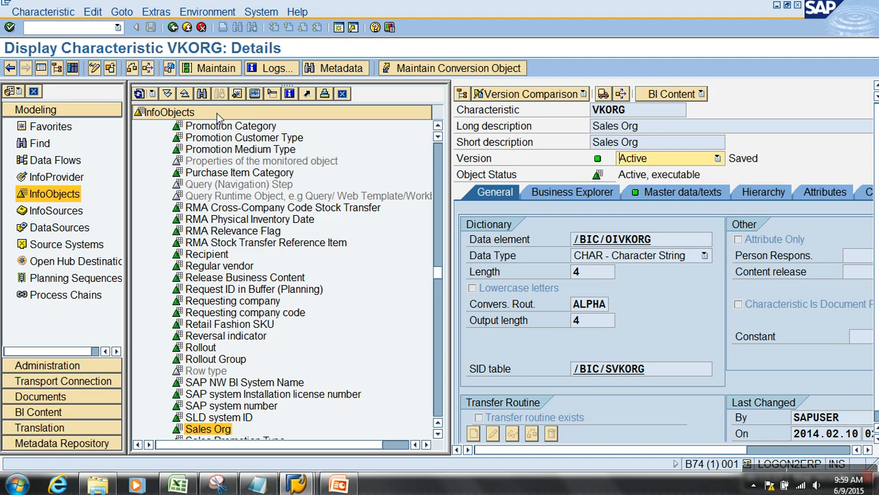
In the workbench Favorites, try to create InfoArea zecc with long description ECC Extractions under Breverien Motor Works Munich, Germany.
{"action": "left_click", "coordinate": [187, 28]}
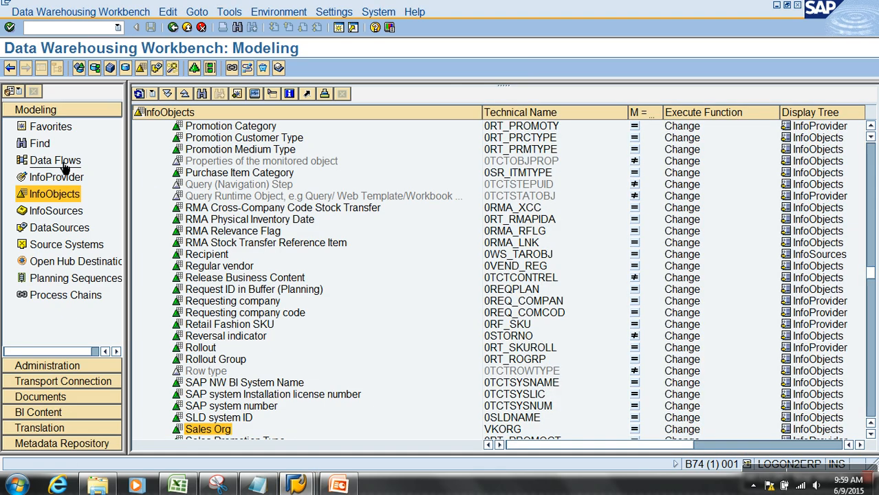
{"action": "left_click", "coordinate": [62, 129]}
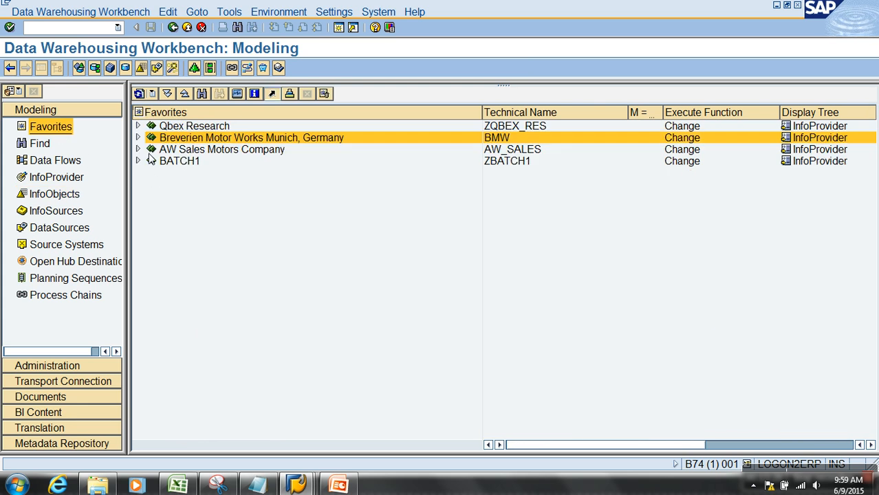
{"action": "left_click", "coordinate": [137, 137]}
{"action": "right_click", "coordinate": [233, 139]}
{"action": "left_click", "coordinate": [288, 217]}
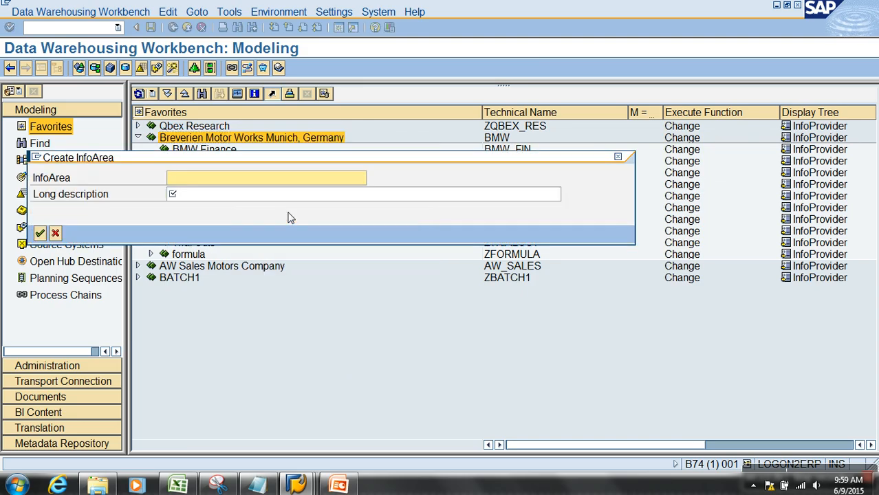
{"action": "type", "text": "zecc"}
{"action": "key", "text": "Tab"}
{"action": "type", "text": "ECC Extractions"}
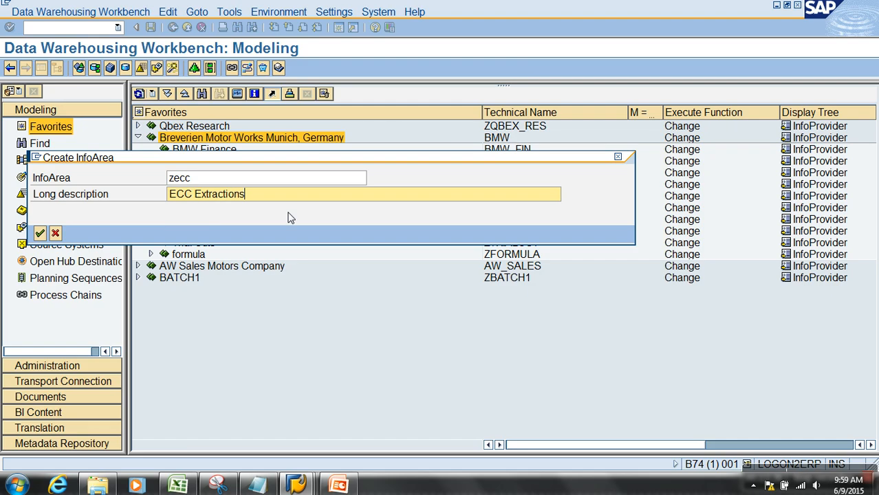
{"action": "key", "text": "Return"}
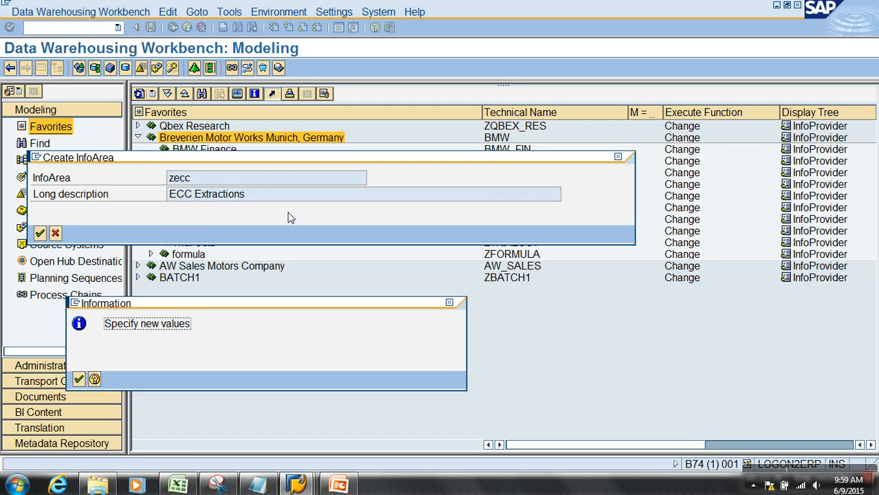
{"action": "key", "text": "Return"}
Change the technical name of the ECC Extractions InfoArea to ZECC11 and create it.
{"action": "left_click", "coordinate": [238, 179]}
{"action": "type", "text": "1"}
{"action": "key", "text": "Return"}
{"action": "key", "text": "Return"}
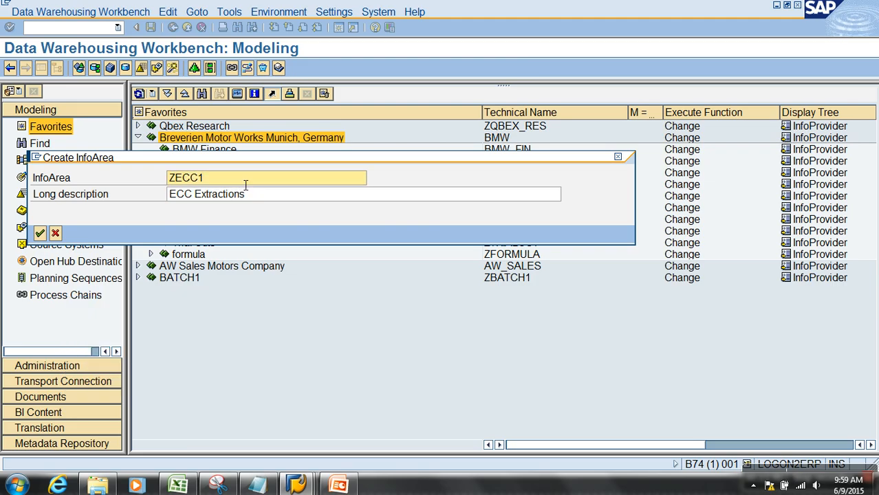
{"action": "type", "text": "1"}
{"action": "key", "text": "Return"}
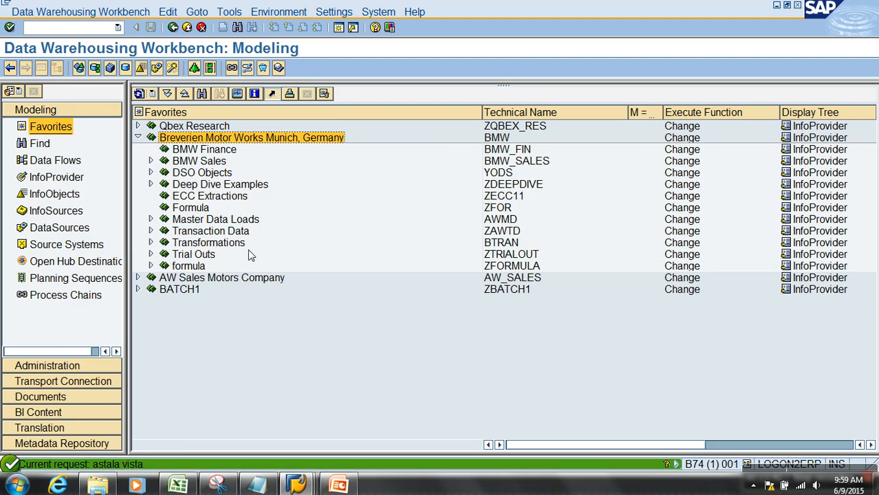
Create a standard InfoCube ZCVBAK with description Demo VBAK Table in the ECC Extractions InfoArea.
{"action": "right_click", "coordinate": [206, 196]}
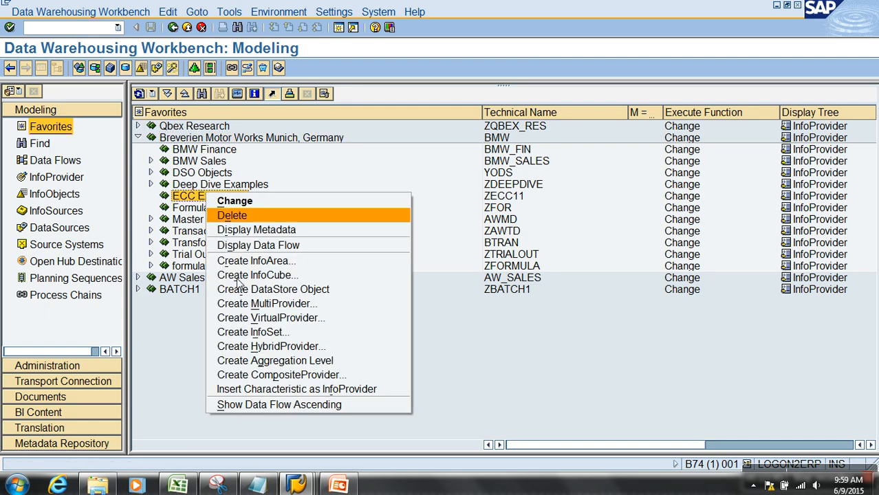
{"action": "left_click", "coordinate": [272, 276]}
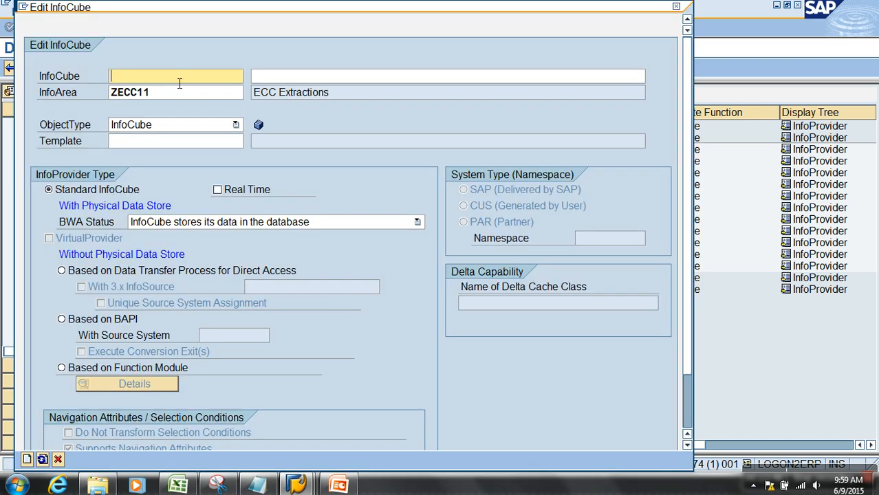
{"action": "type", "text": "vbak"}
{"action": "key", "text": "BackSpace"}
{"action": "key", "text": "BackSpace"}
{"action": "key", "text": "BackSpace"}
{"action": "key", "text": "BackSpace"}
{"action": "type", "text": "zcvbak"}
{"action": "key", "text": "Tab"}
{"action": "type", "text": "Demo "}
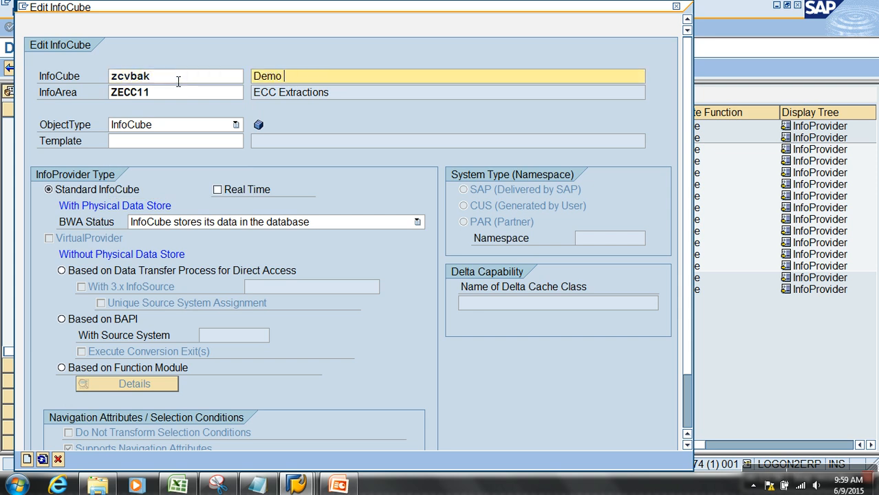
{"action": "type", "text": "VBAK Table"}
{"action": "key", "text": "Return"}
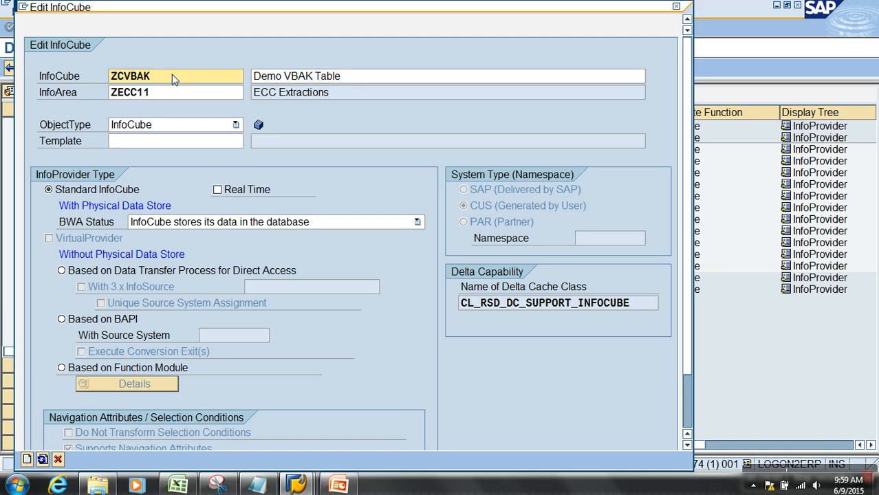
{"action": "left_click", "coordinate": [27, 459]}
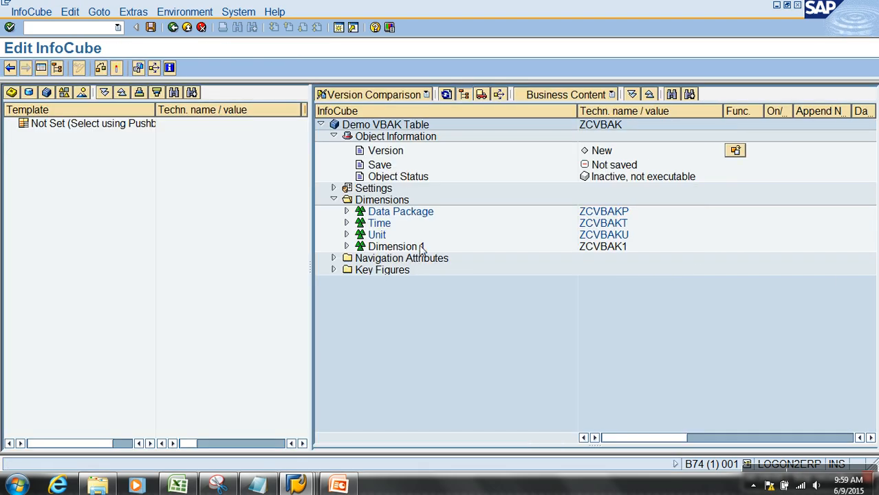
Insert the InfoObjects VBELN and VKORG into Dimension 1 of the InfoCube by direct input.
{"action": "right_click", "coordinate": [420, 246]}
{"action": "left_click", "coordinate": [472, 313]}
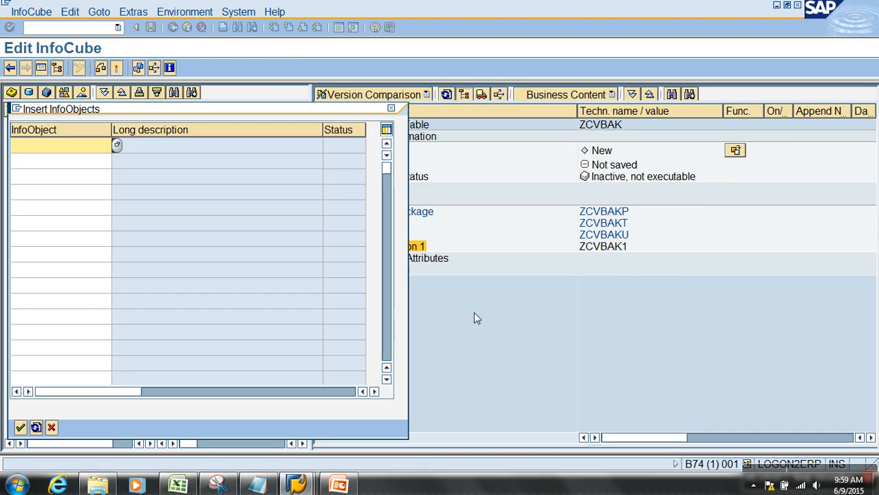
{"action": "type", "text": "VBELN"}
{"action": "key", "text": "Down"}
{"action": "key", "text": "Return"}
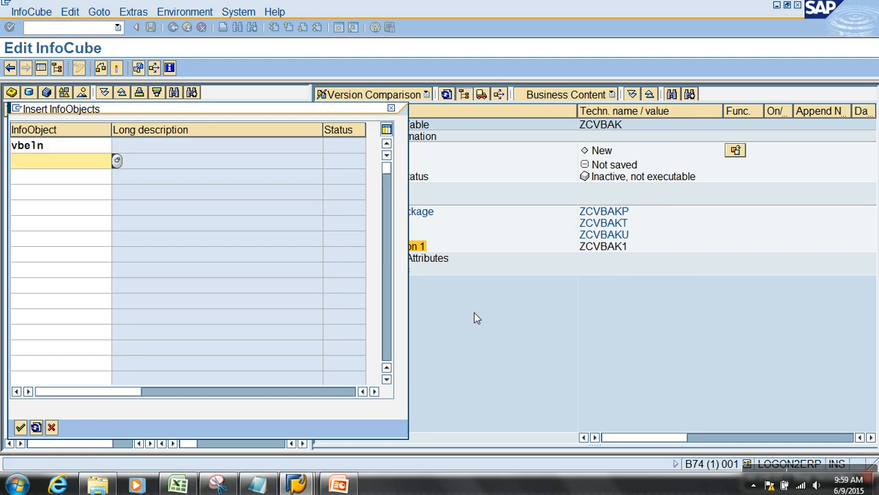
{"action": "type", "text": "VKORG"}
{"action": "key", "text": "Return"}
Insert the key figure NETWR1 into the InfoCube's Key Figures folder by direct input.
{"action": "right_click", "coordinate": [381, 273]}
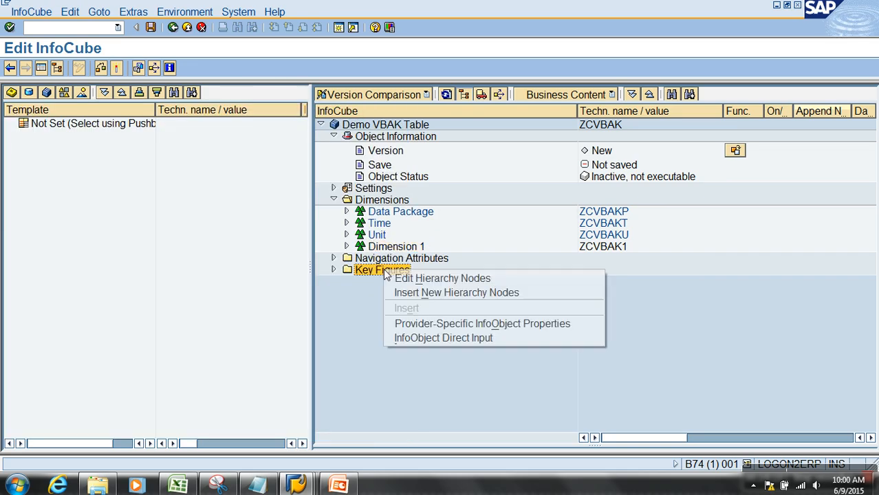
{"action": "left_click", "coordinate": [442, 338]}
{"action": "type", "text": "N"}
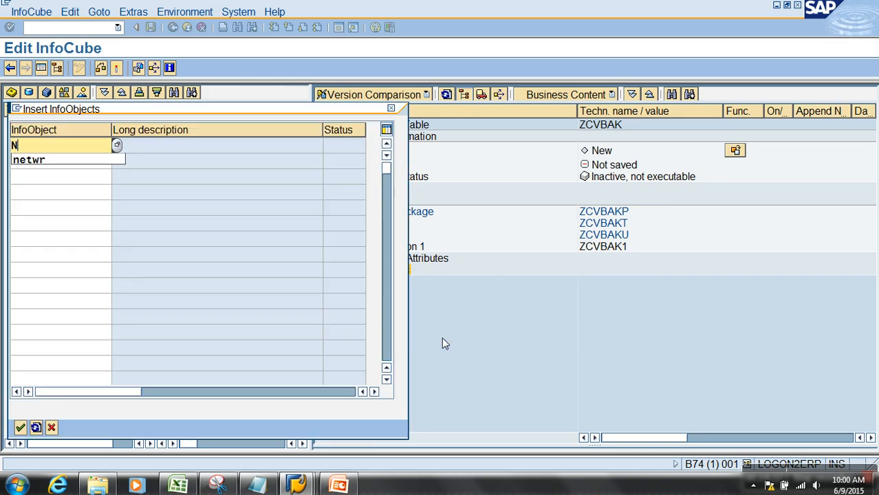
{"action": "type", "text": "ETWR1"}
{"action": "key", "text": "Return"}
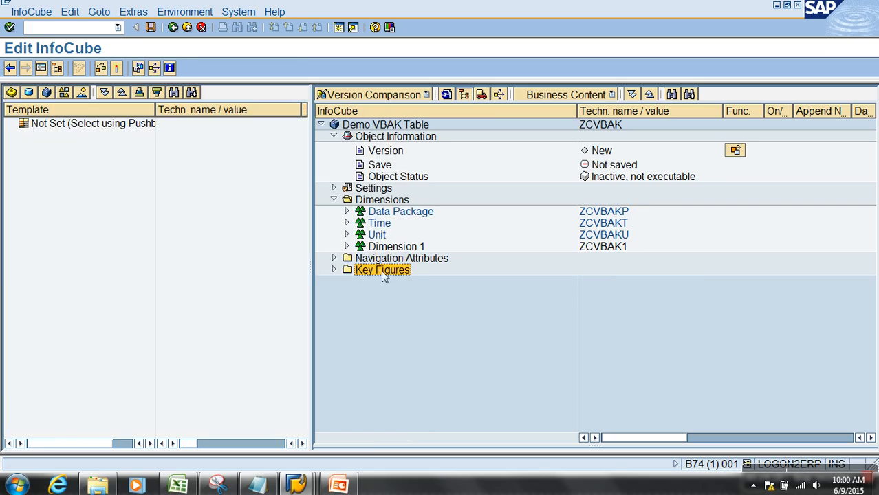
Insert the time characteristic 0CALDAY into the InfoCube's Time dimension by direct input, and activate the InfoCube.
{"action": "left_click", "coordinate": [346, 235]}
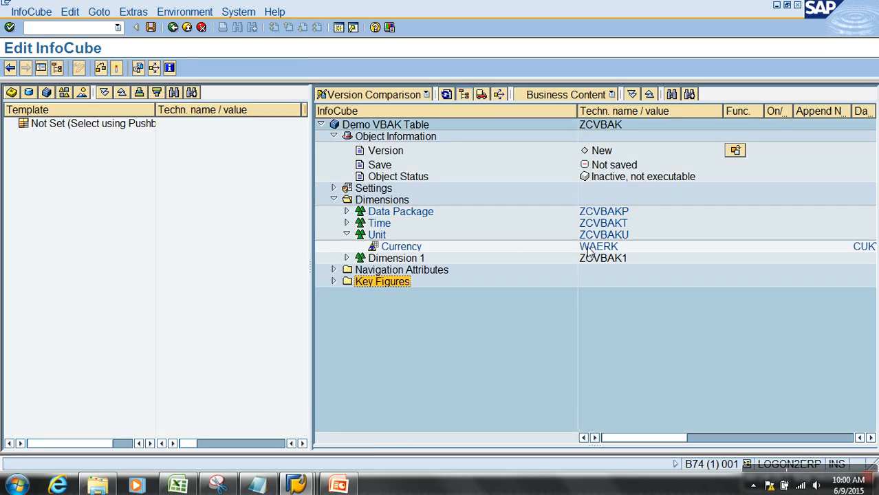
{"action": "right_click", "coordinate": [385, 224]}
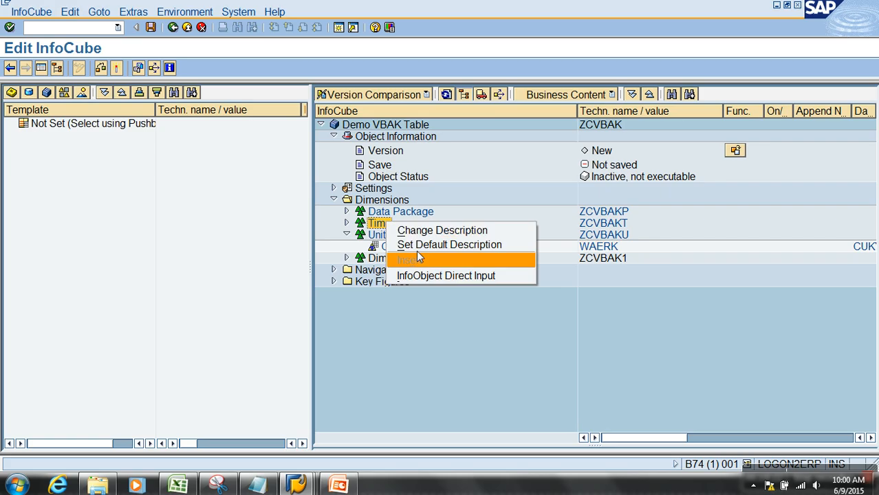
{"action": "left_click", "coordinate": [442, 275]}
{"action": "key", "text": "F4"}
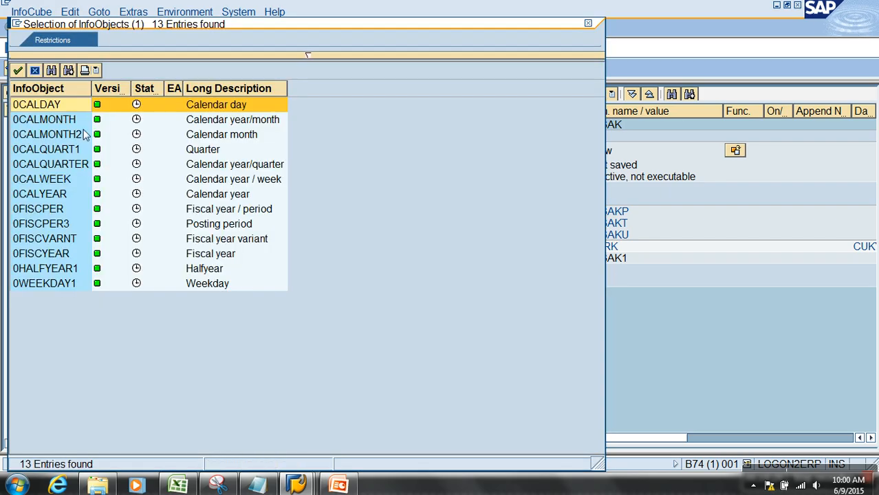
{"action": "double_click", "coordinate": [68, 104]}
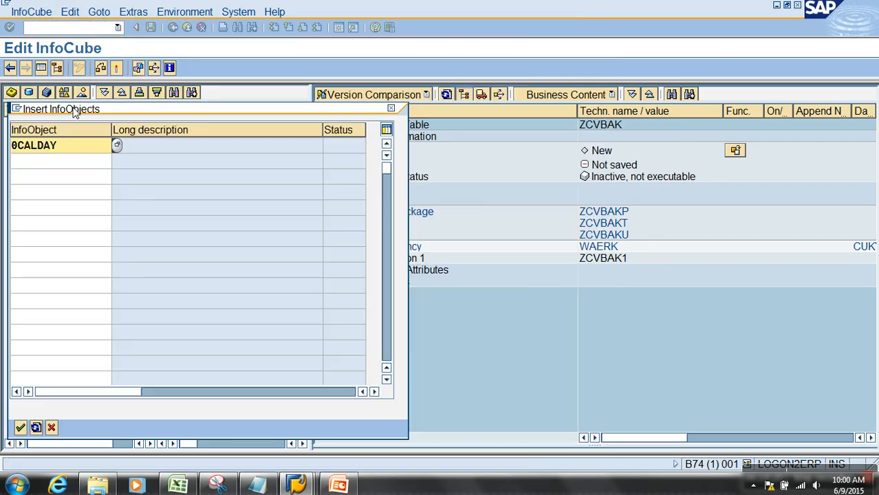
{"action": "left_click", "coordinate": [21, 427]}
{"action": "left_click", "coordinate": [116, 68]}
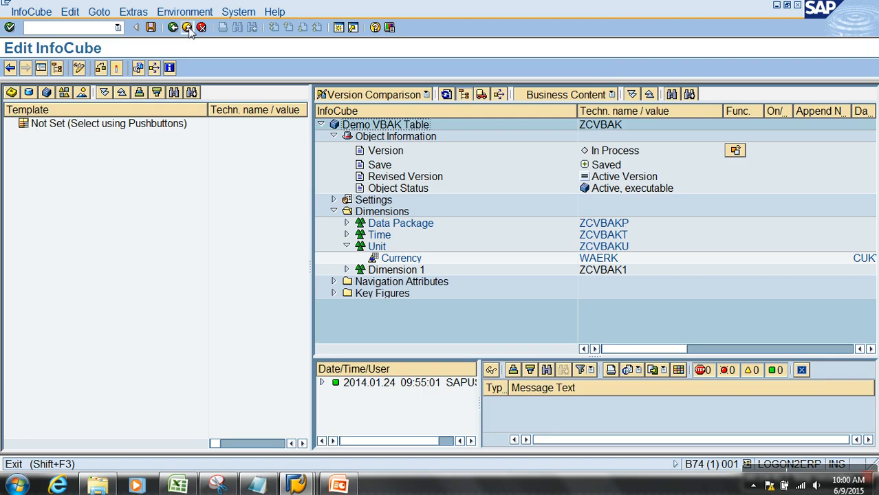
{"action": "left_click", "coordinate": [187, 27]}
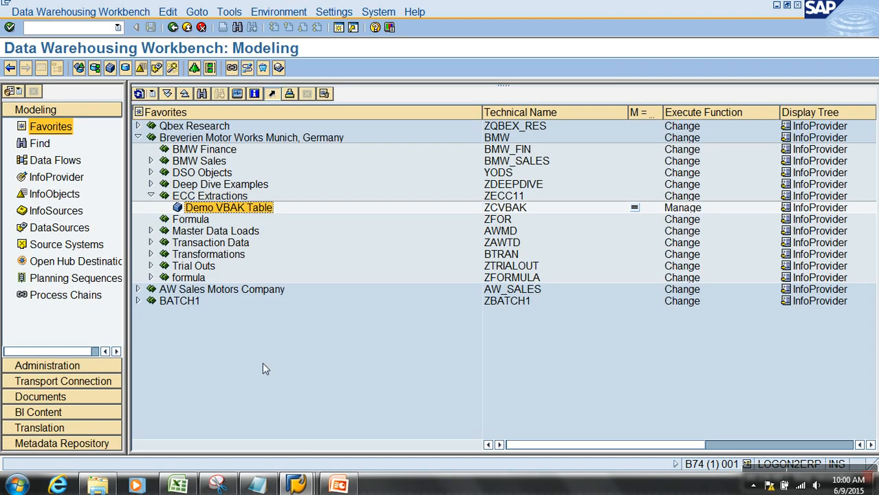
Switch to the ECC system session, leave the VBAK table display, and open transaction RSO2.
{"action": "mouse_move", "coordinate": [295, 485]}
{"action": "left_click", "coordinate": [319, 429]}
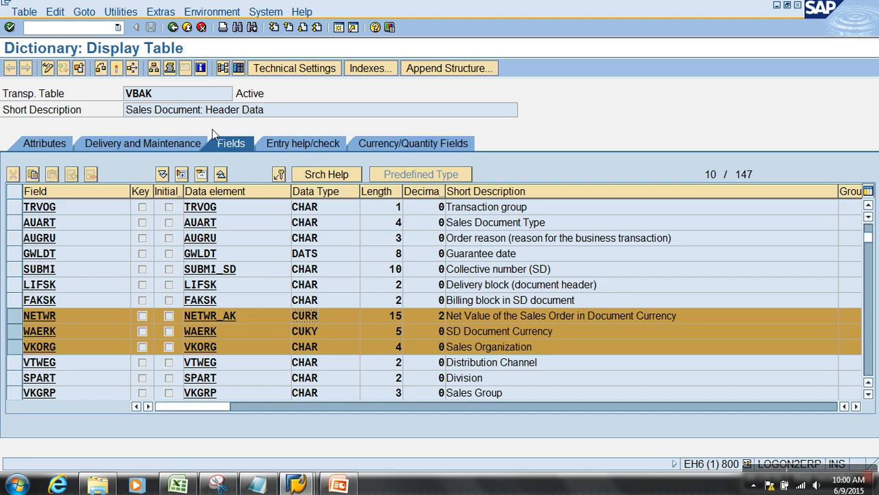
{"action": "left_click", "coordinate": [186, 28]}
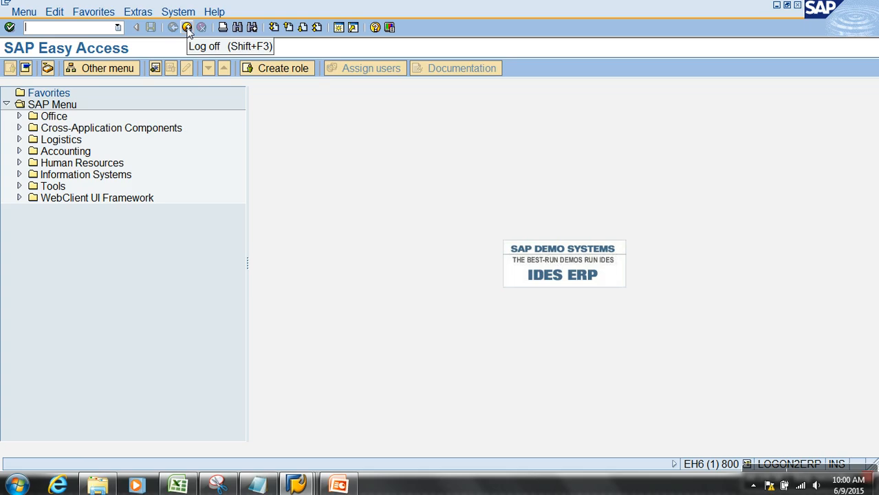
{"action": "double_click", "coordinate": [255, 11]}
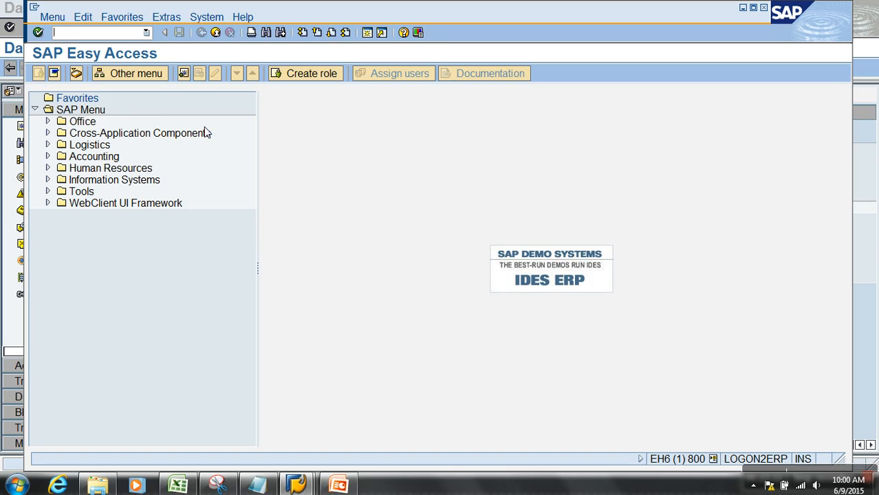
{"action": "type", "text": "RSO2"}
{"action": "key", "text": "Return"}
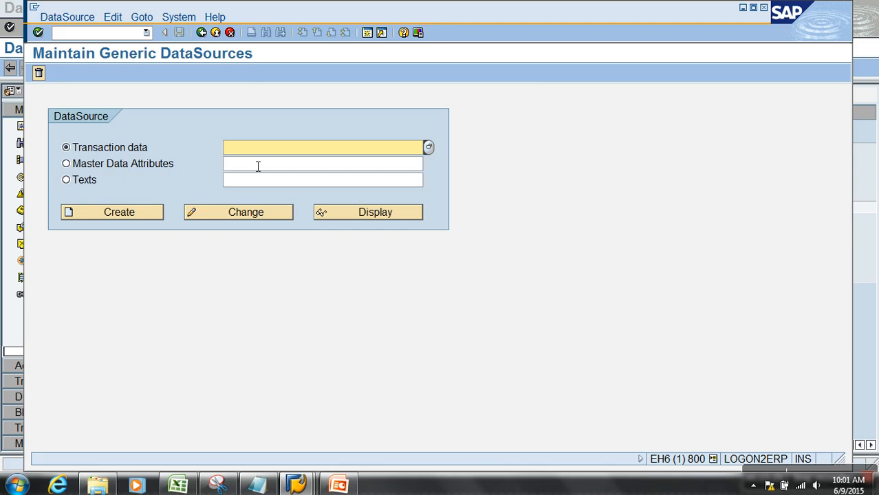
Create a transaction data DataSource ZDS_VBAK and assign it to the application component SD.
{"action": "type", "text": "Z"}
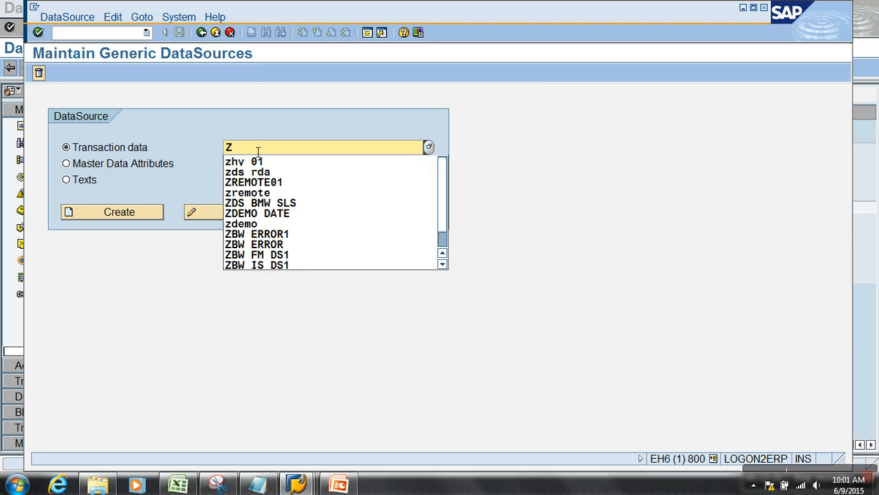
{"action": "type", "text": "DS_VBAK"}
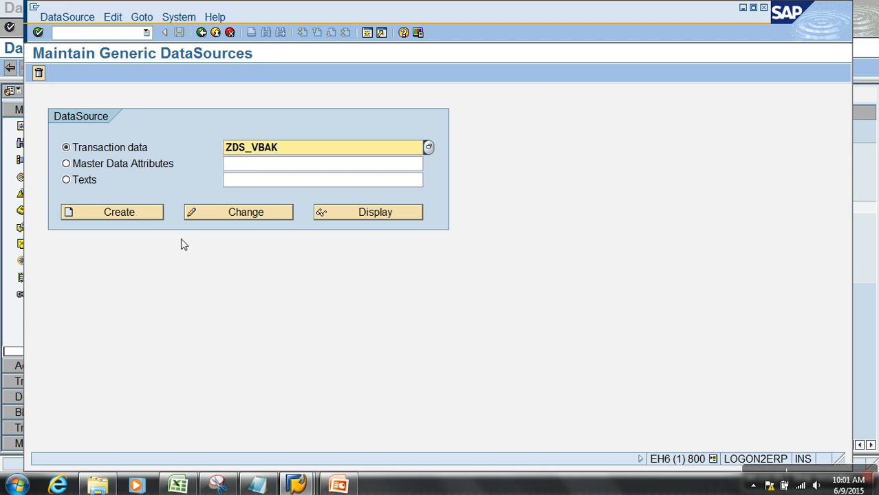
{"action": "left_click", "coordinate": [149, 212]}
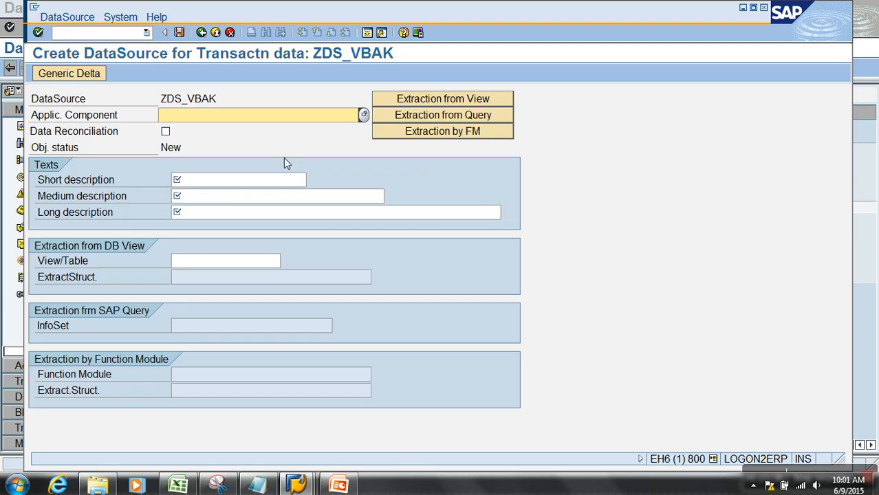
{"action": "left_click", "coordinate": [363, 115]}
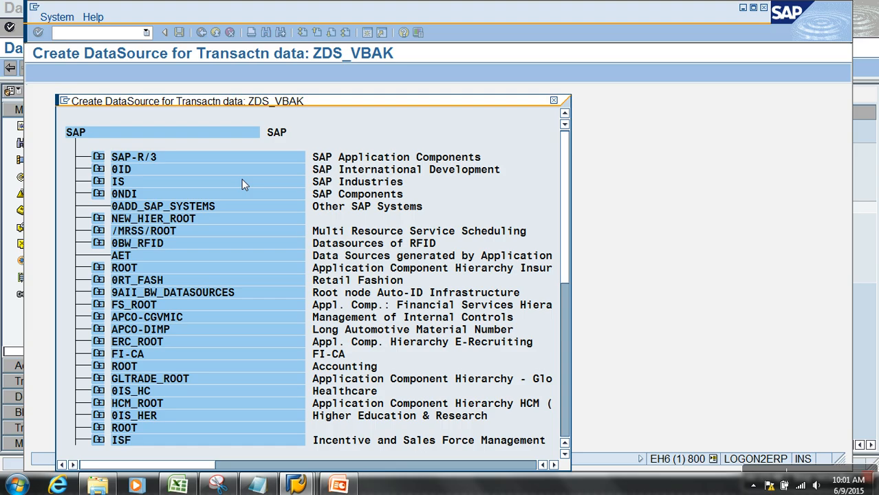
{"action": "left_click", "coordinate": [100, 158]}
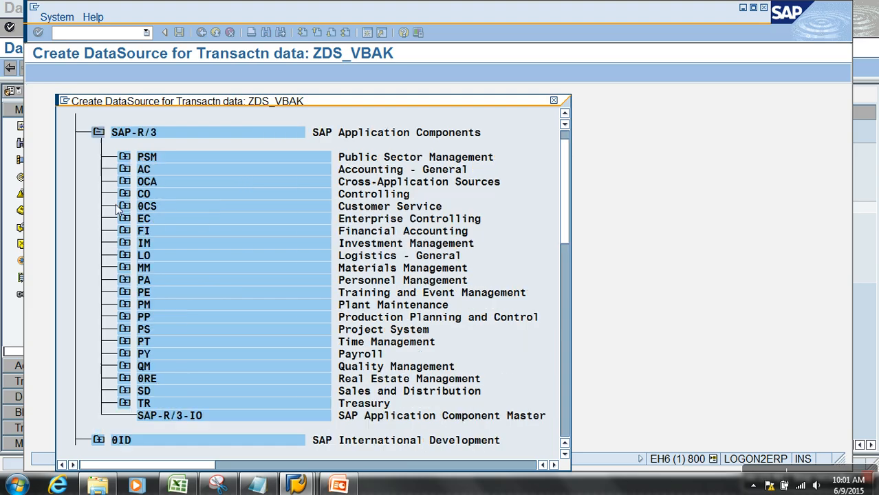
{"action": "double_click", "coordinate": [147, 391]}
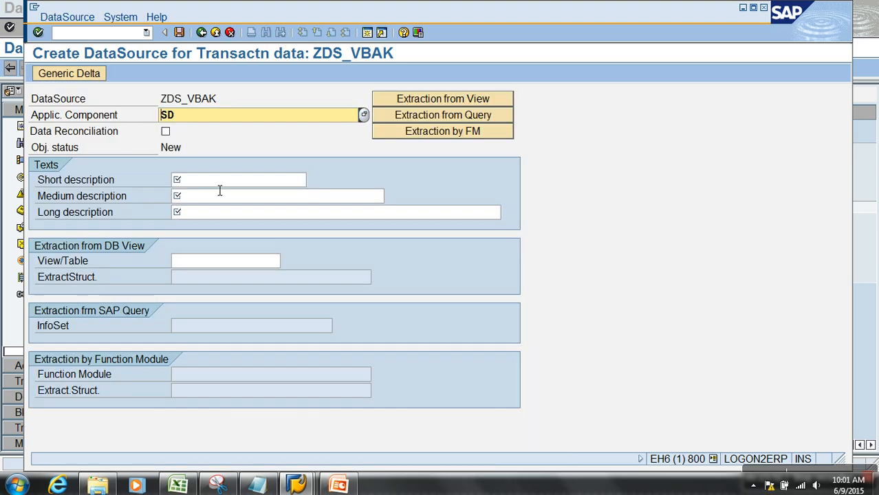
Enter ZDS_VBAK as the short, medium and long description, reusing the DataSource's name.
{"action": "left_click", "coordinate": [217, 105]}
{"action": "left_click_drag", "start_coordinate": [217, 105], "coordinate": [141, 108]}
{"action": "key", "text": "ctrl+c"}
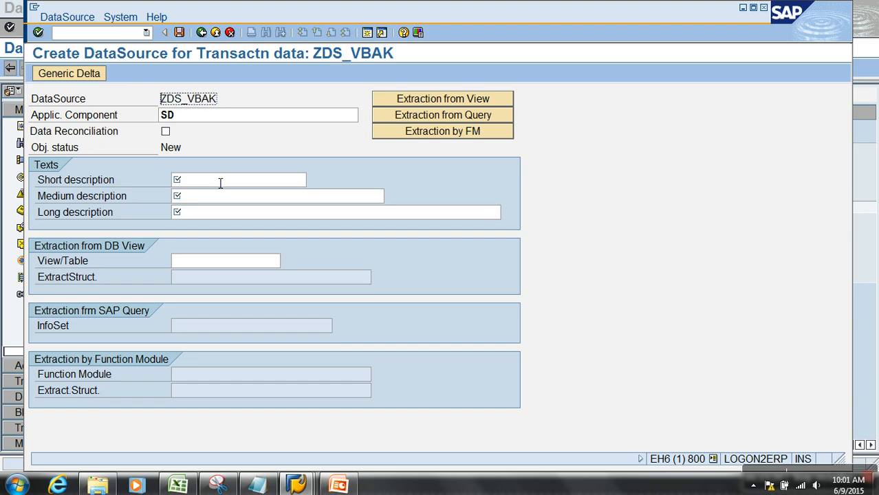
{"action": "left_click", "coordinate": [219, 181]}
{"action": "key", "text": "ctrl+v"}
{"action": "left_click", "coordinate": [223, 204]}
{"action": "key", "text": "ctrl+v"}
{"action": "left_click", "coordinate": [225, 215]}
{"action": "key", "text": "ctrl+v"}
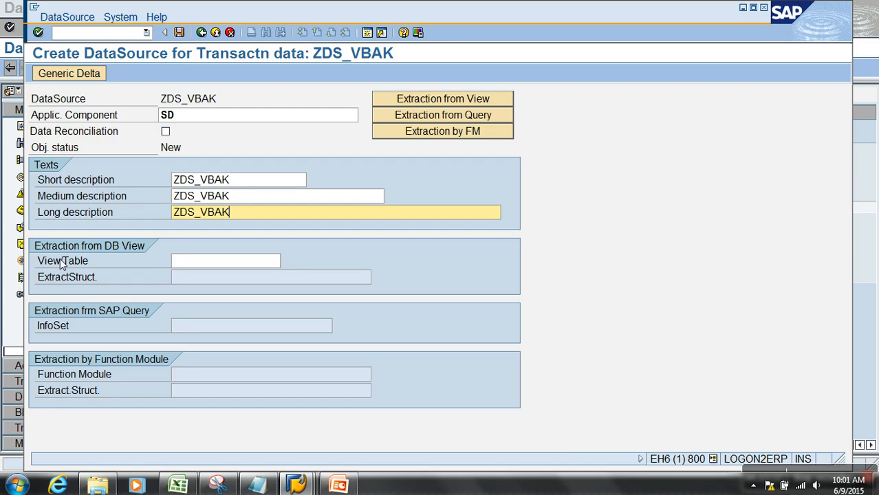
Try the extraction from query and extraction by function module options for the DataSource.
{"action": "left_click", "coordinate": [194, 261]}
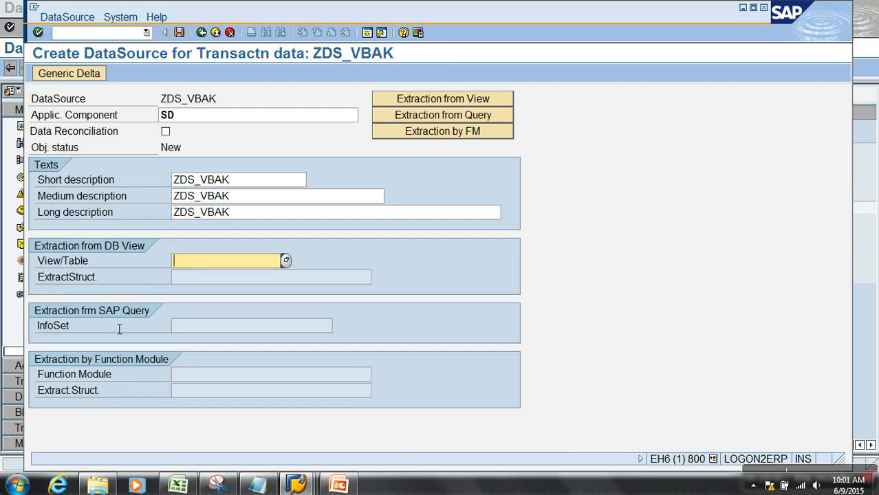
{"action": "left_click", "coordinate": [443, 116]}
{"action": "left_click", "coordinate": [244, 326]}
{"action": "left_click", "coordinate": [437, 131]}
{"action": "left_click", "coordinate": [320, 376]}
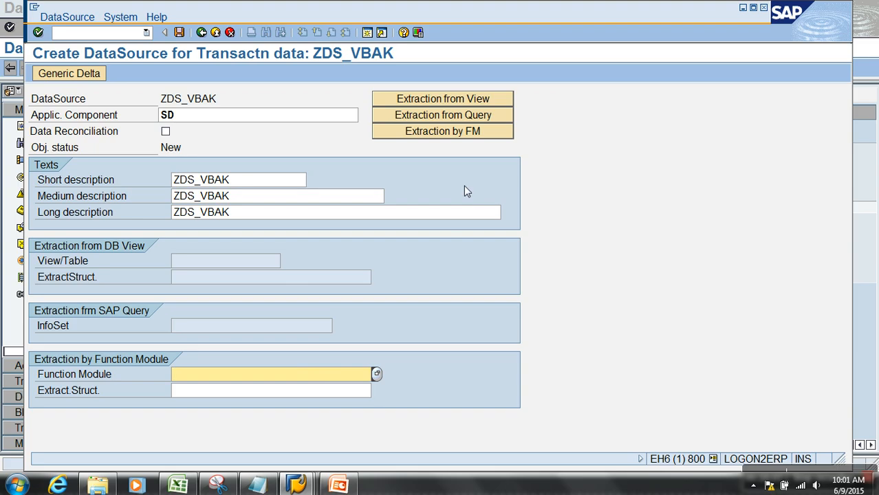
Set the DataSource to extraction from view with VBAK as the view/table.
{"action": "left_click", "coordinate": [481, 101]}
{"action": "left_click", "coordinate": [178, 261]}
{"action": "type", "text": "VBAK"}
{"action": "key", "text": "Return"}
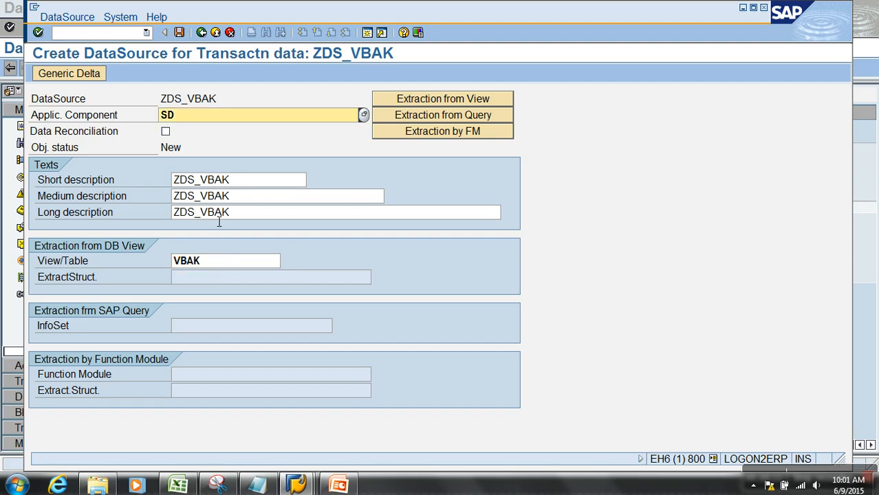
Save the DataSource as a local object.
{"action": "left_click", "coordinate": [178, 33]}
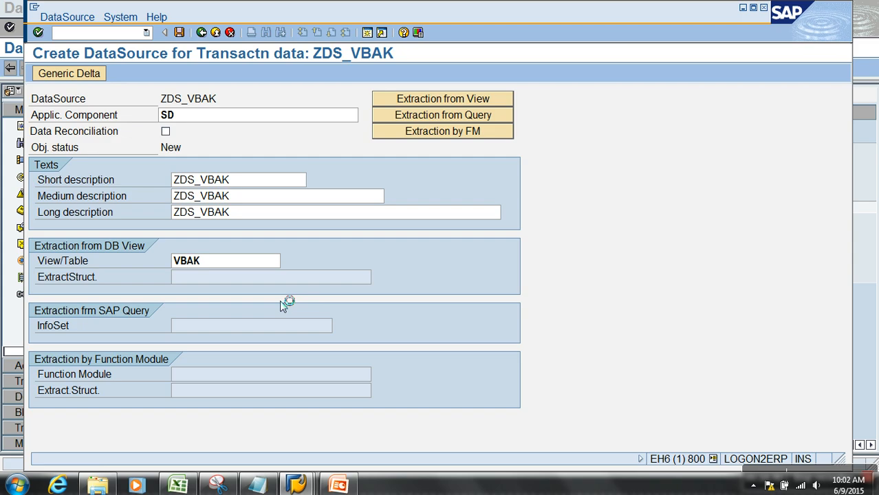
{"action": "left_click", "coordinate": [300, 476]}
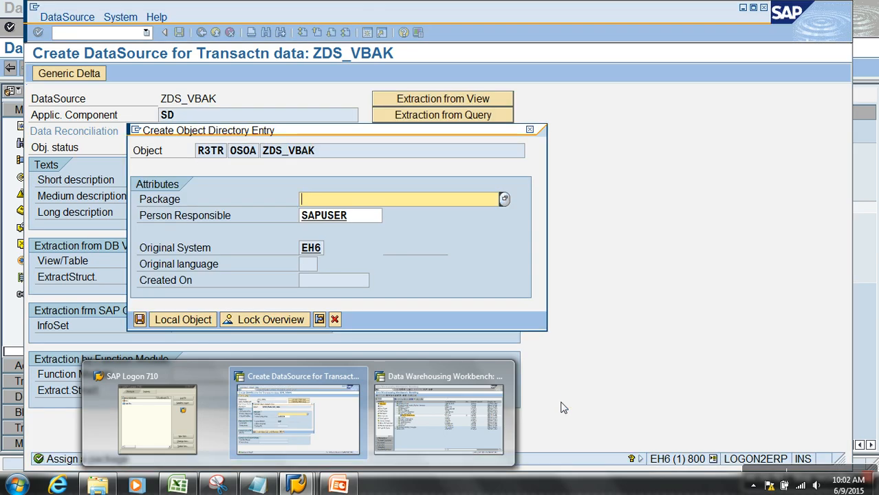
{"action": "left_click", "coordinate": [408, 155]}
{"action": "left_click", "coordinate": [194, 322]}
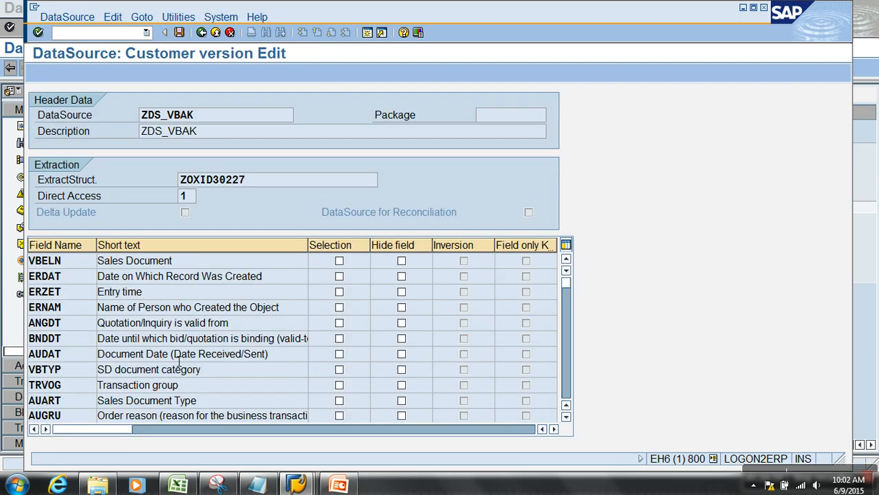
{"action": "left_click_drag", "start_coordinate": [210, 115], "coordinate": [119, 115]}
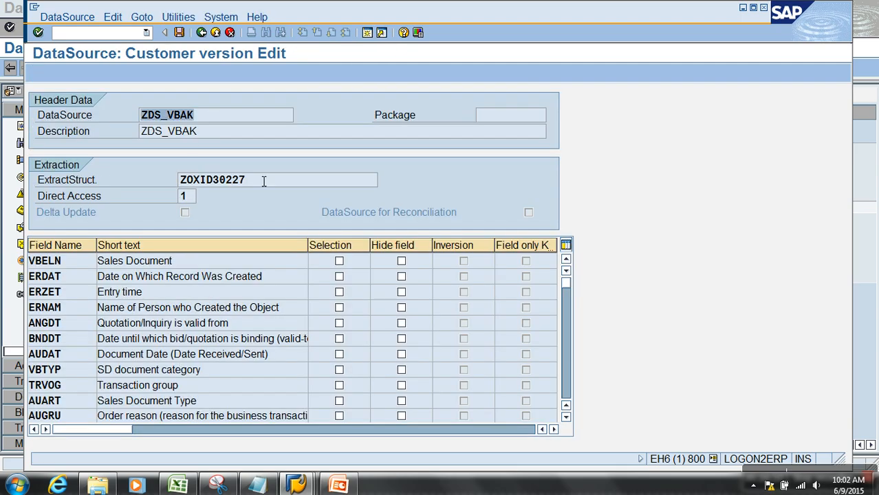
{"action": "left_click_drag", "start_coordinate": [270, 184], "coordinate": [57, 186]}
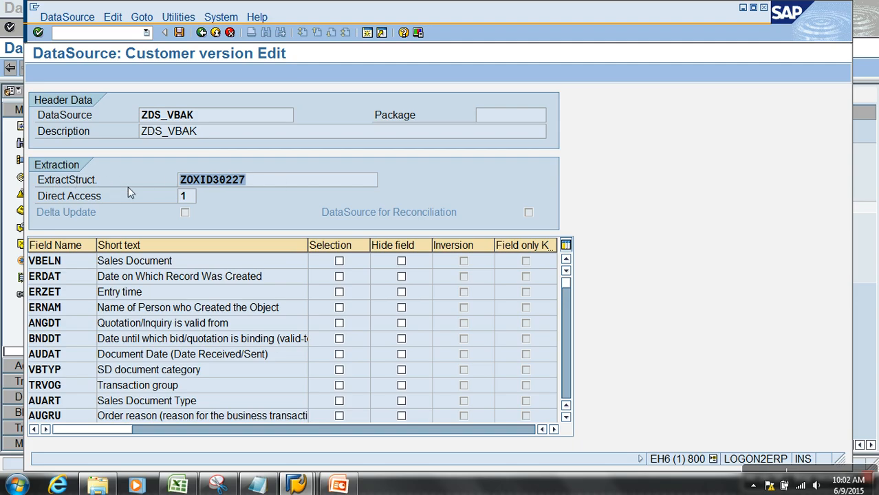
Hide every field from ERZET through AUGRU in the DataSource's field list.
{"action": "left_click", "coordinate": [402, 292]}
{"action": "key", "text": "Down"}
{"action": "key", "text": "space"}
{"action": "key", "text": "Down"}
{"action": "key", "text": "space"}
{"action": "key", "text": "Down"}
{"action": "key", "text": "space"}
{"action": "key", "text": "Down"}
{"action": "key", "text": "space"}
{"action": "key", "text": "Down"}
{"action": "key", "text": "space"}
{"action": "key", "text": "Down"}
{"action": "key", "text": "space"}
{"action": "key", "text": "Down"}
{"action": "key", "text": "space"}
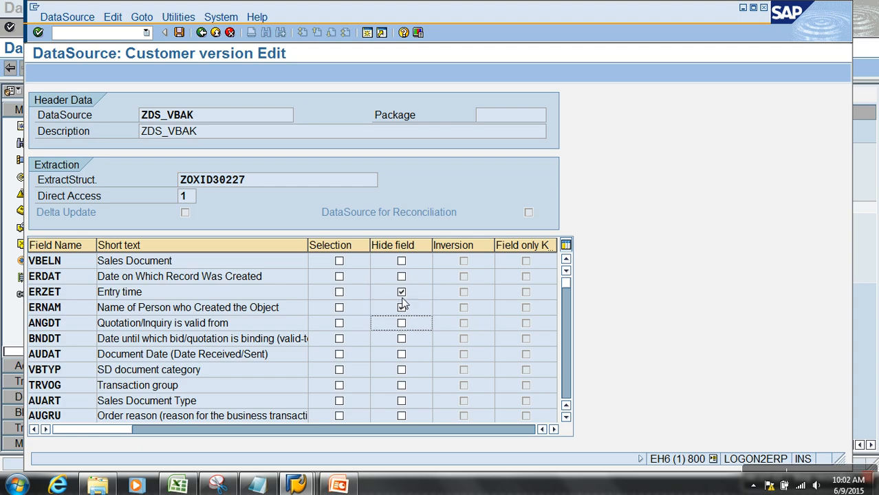
{"action": "key", "text": "Down"}
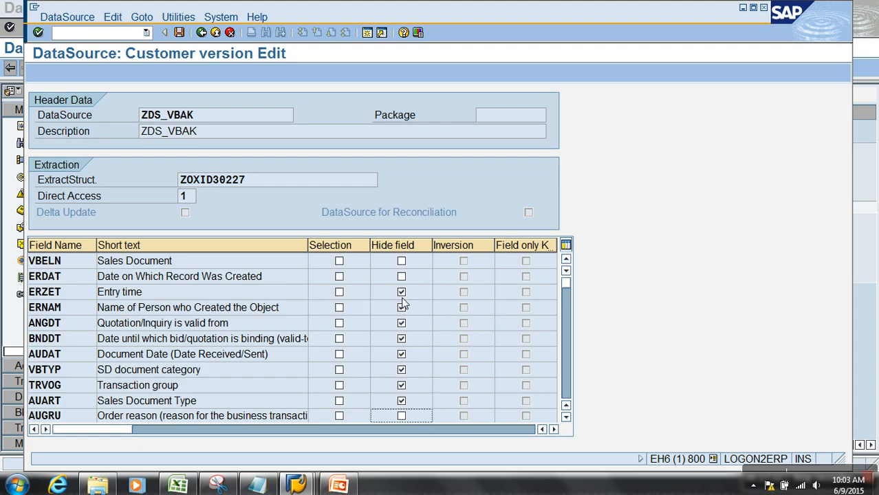
{"action": "key", "text": "space"}
Hide the fields GWLDT, SUBMI, LIFSK and FAKSK, leaving NETWR, WAERK and VKORG unhidden.
{"action": "left_click", "coordinate": [562, 376]}
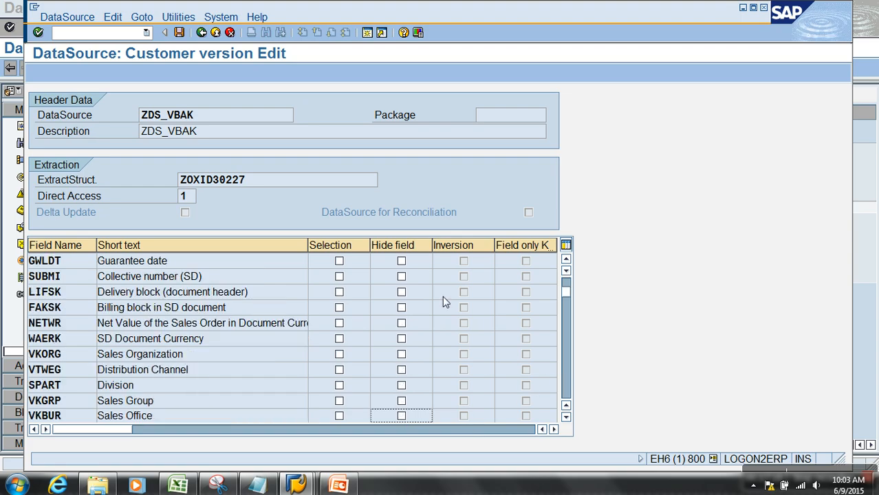
{"action": "left_click", "coordinate": [408, 262]}
{"action": "key", "text": "Down"}
{"action": "key", "text": "space"}
{"action": "key", "text": "Down"}
{"action": "key", "text": "space"}
{"action": "key", "text": "Down"}
{"action": "key", "text": "Down"}
{"action": "key", "text": "space"}
{"action": "key", "text": "Down"}
{"action": "key", "text": "Up"}
{"action": "key", "text": "Up"}
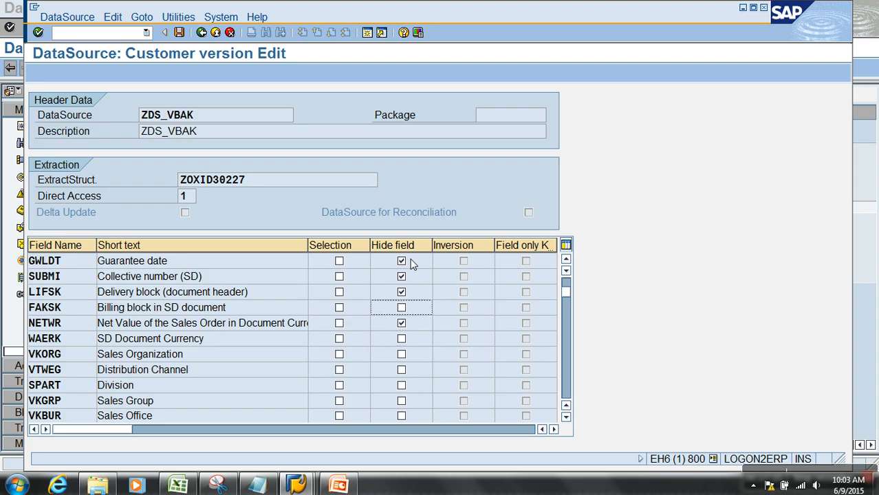
{"action": "key", "text": "space"}
{"action": "key", "text": "Down"}
{"action": "key", "text": "space"}
{"action": "key", "text": "Down"}
{"action": "key", "text": "Down"}
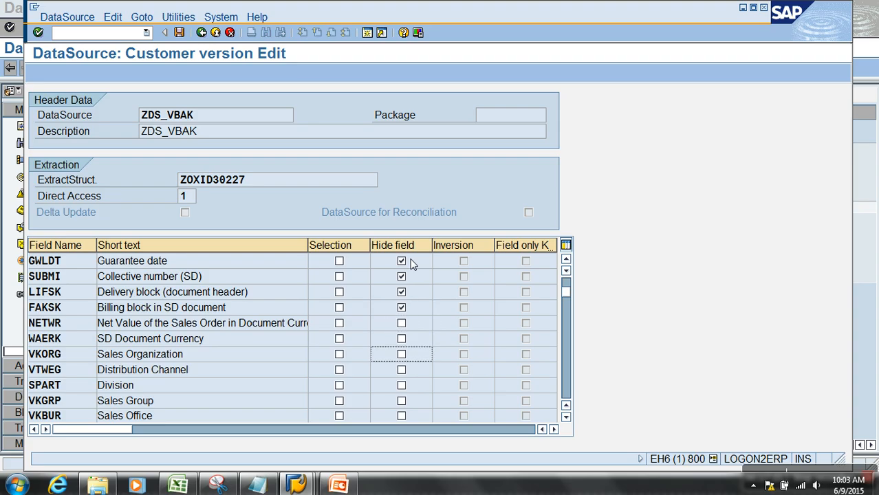
Hide the fields VTWEG, SPART, VKGRP and VKBUR in the DataSource.
{"action": "key", "text": "Down"}
{"action": "key", "text": "space"}
{"action": "key", "text": "Down"}
{"action": "key", "text": "space"}
{"action": "key", "text": "Down"}
{"action": "key", "text": "space"}
{"action": "key", "text": "Down"}
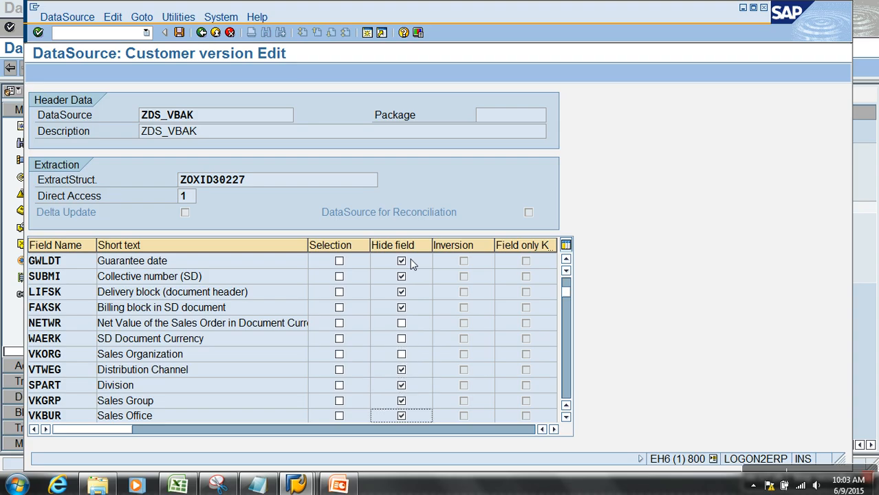
Hide every field from GSBER through KALSM in the DataSource's field list.
{"action": "left_click", "coordinate": [566, 376]}
{"action": "left_click", "coordinate": [422, 263]}
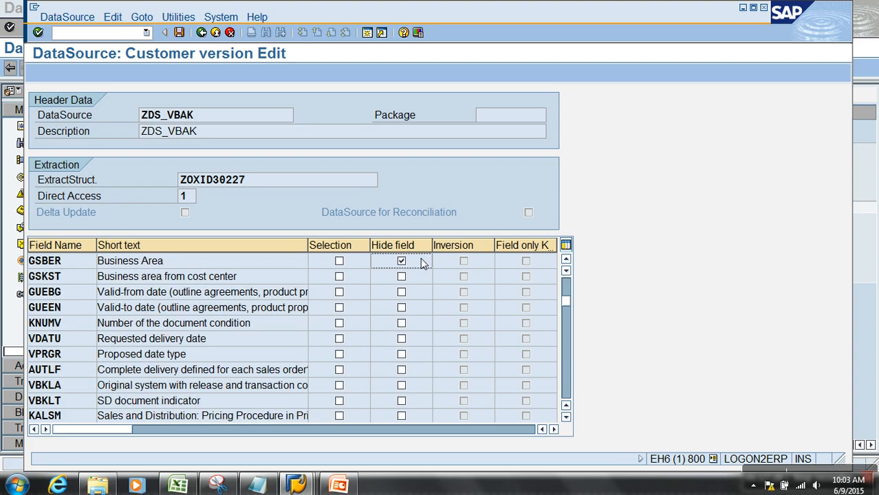
{"action": "key", "text": "Down"}
{"action": "key", "text": "space"}
{"action": "key", "text": "Down"}
{"action": "key", "text": "space"}
{"action": "key", "text": "Down"}
{"action": "key", "text": "space"}
{"action": "key", "text": "Down"}
{"action": "key", "text": "space"}
{"action": "key", "text": "Down"}
{"action": "key", "text": "space"}
{"action": "key", "text": "Down"}
{"action": "key", "text": "space"}
{"action": "key", "text": "Down"}
{"action": "key", "text": "space"}
{"action": "key", "text": "Down"}
{"action": "key", "text": "space"}
{"action": "key", "text": "Down"}
{"action": "key", "text": "space"}
{"action": "key", "text": "Down"}
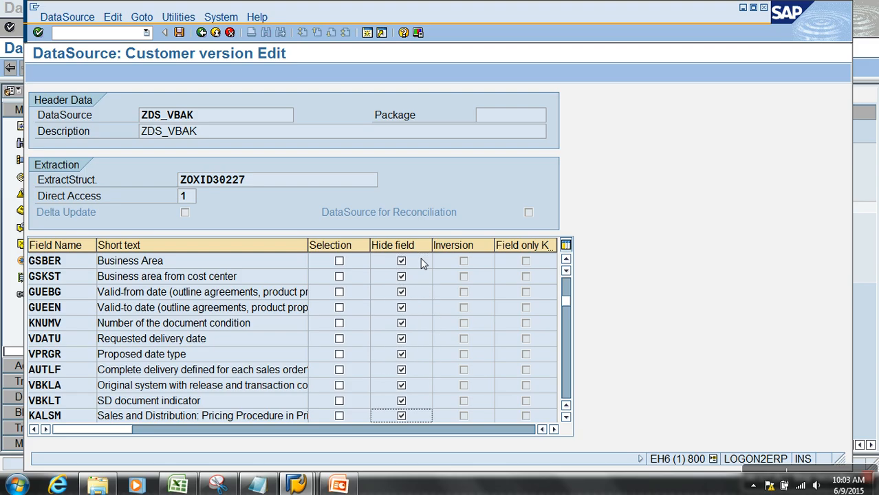
Hide every field from VSBED through TELF1 in the DataSource's field list.
{"action": "left_click", "coordinate": [565, 384]}
{"action": "left_click", "coordinate": [425, 267]}
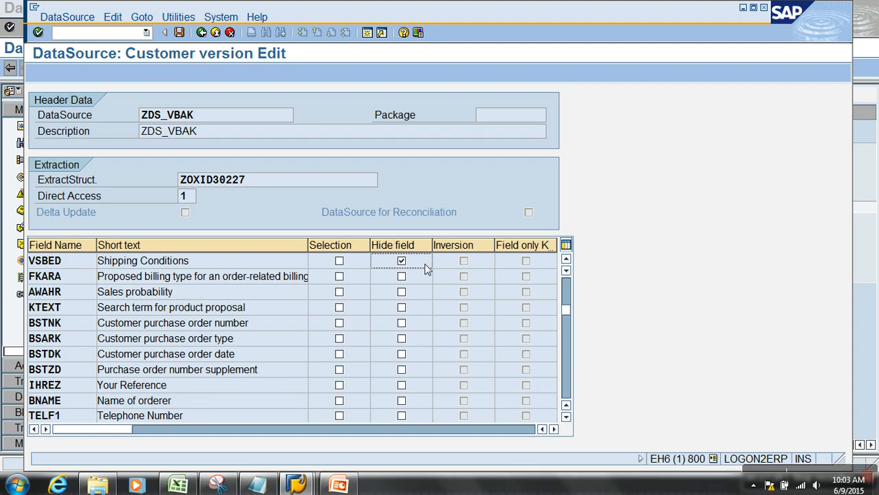
{"action": "key", "text": "Down"}
{"action": "key", "text": "space"}
{"action": "key", "text": "Down"}
{"action": "key", "text": "space"}
{"action": "key", "text": "Down"}
{"action": "key", "text": "space"}
{"action": "key", "text": "Down"}
{"action": "key", "text": "space"}
{"action": "key", "text": "Down"}
{"action": "key", "text": "space"}
{"action": "key", "text": "Down"}
{"action": "key", "text": "space"}
{"action": "key", "text": "Down"}
{"action": "key", "text": "space"}
{"action": "key", "text": "Down"}
{"action": "key", "text": "space"}
{"action": "key", "text": "Down"}
{"action": "key", "text": "space"}
{"action": "key", "text": "Down"}
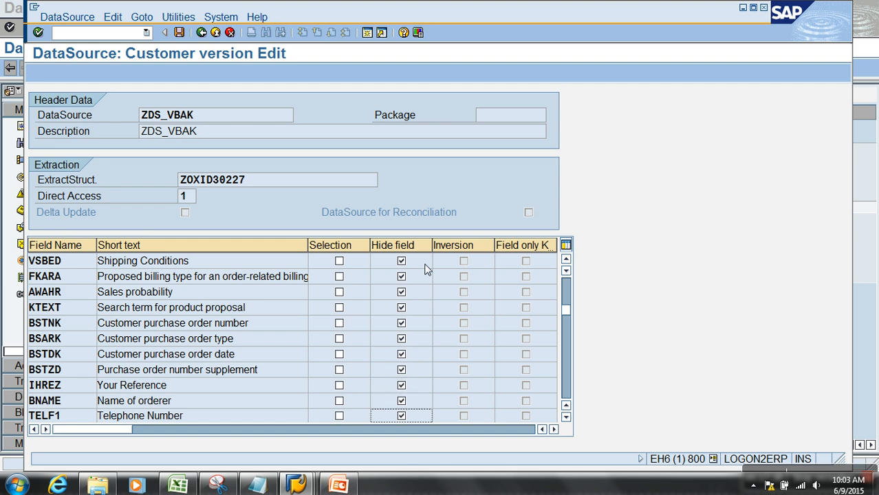
Hide every field from MAHZA through KVGR4, including KUNNR, KOSTL and AEDAT.
{"action": "left_click", "coordinate": [564, 391]}
{"action": "left_click", "coordinate": [425, 265]}
{"action": "key", "text": "Down"}
{"action": "key", "text": "space"}
{"action": "key", "text": "Down"}
{"action": "key", "text": "space"}
{"action": "key", "text": "Down"}
{"action": "key", "text": "space"}
{"action": "key", "text": "Down"}
{"action": "key", "text": "space"}
{"action": "key", "text": "Down"}
{"action": "key", "text": "space"}
{"action": "key", "text": "Down"}
{"action": "key", "text": "space"}
{"action": "key", "text": "Down"}
{"action": "key", "text": "space"}
{"action": "key", "text": "Down"}
{"action": "key", "text": "space"}
{"action": "key", "text": "Down"}
{"action": "key", "text": "space"}
{"action": "key", "text": "Down"}
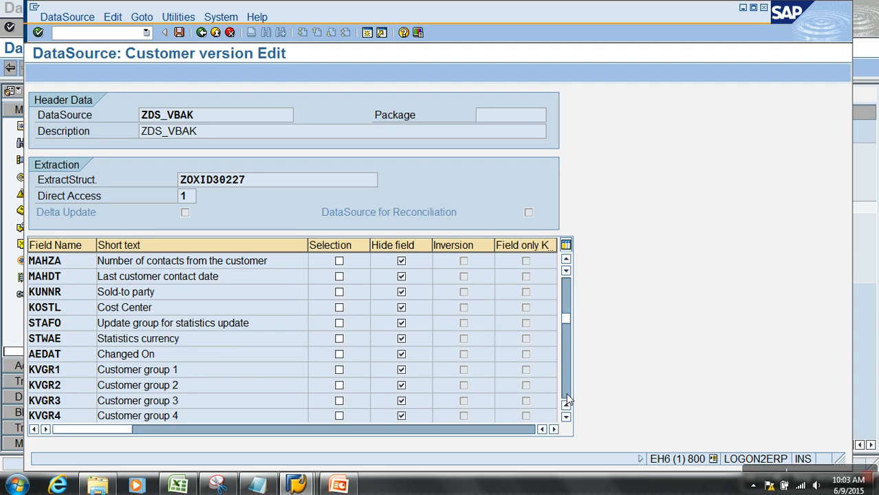
Hide every field from KVGR5 through CMWAE, covering the controlling area and credit management fields.
{"action": "left_click", "coordinate": [565, 393]}
{"action": "left_click", "coordinate": [422, 266]}
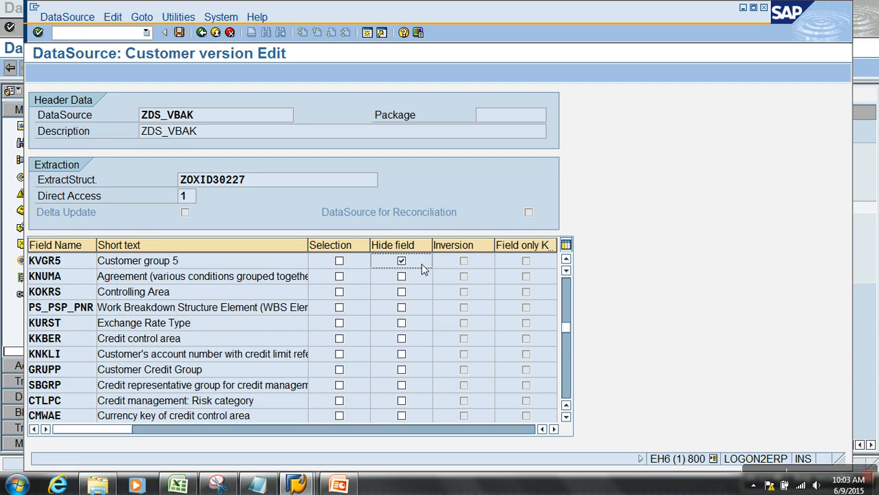
{"action": "key", "text": "Down"}
{"action": "key", "text": "space"}
{"action": "key", "text": "Down"}
{"action": "key", "text": "space"}
{"action": "key", "text": "Down"}
{"action": "key", "text": "space"}
{"action": "key", "text": "Down"}
{"action": "key", "text": "space"}
{"action": "key", "text": "Down"}
{"action": "key", "text": "space"}
{"action": "key", "text": "Down"}
{"action": "key", "text": "space"}
{"action": "key", "text": "Down"}
{"action": "key", "text": "space"}
{"action": "key", "text": "Down"}
{"action": "key", "text": "space"}
{"action": "key", "text": "Down"}
{"action": "key", "text": "space"}
{"action": "key", "text": "Down"}
{"action": "key", "text": "space"}
Hide every field from CMFRE through TAXK1 in the DataSource's field list.
{"action": "left_click", "coordinate": [565, 382]}
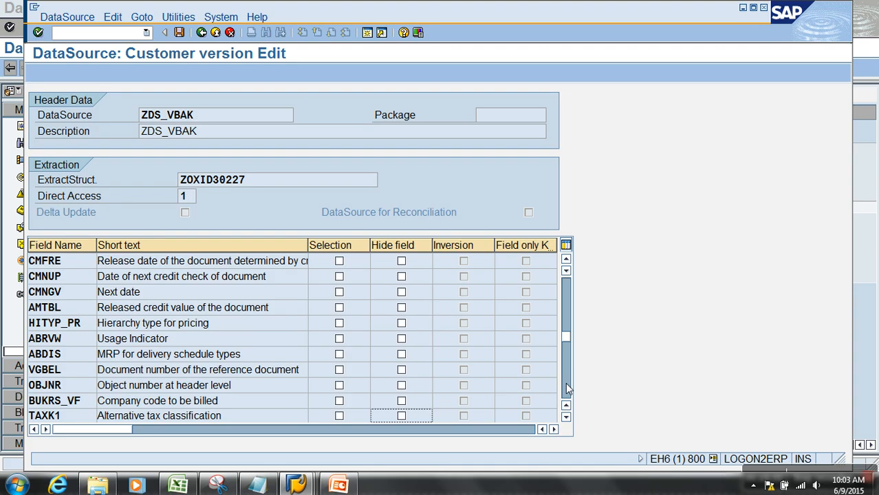
{"action": "left_click", "coordinate": [402, 262]}
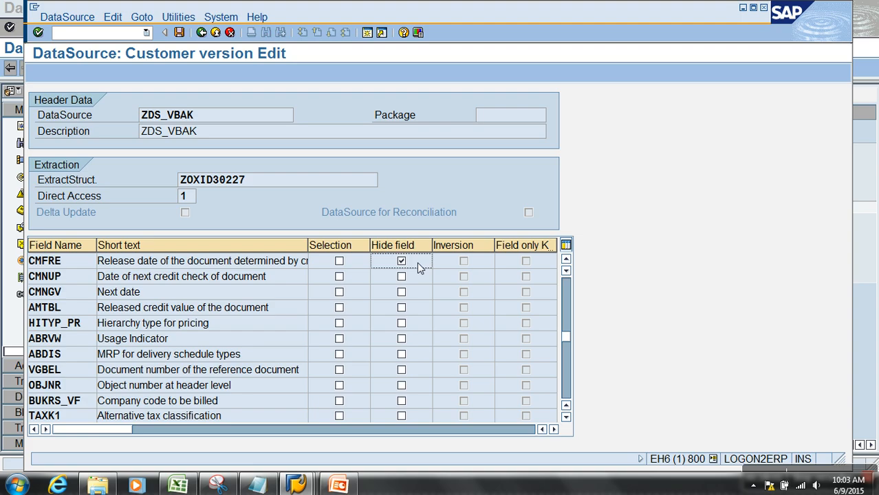
{"action": "key", "text": "Down"}
{"action": "key", "text": "space"}
{"action": "key", "text": "Down"}
{"action": "key", "text": "space"}
{"action": "key", "text": "Down"}
{"action": "key", "text": "space"}
{"action": "key", "text": "Down"}
{"action": "key", "text": "space"}
{"action": "key", "text": "Down"}
{"action": "key", "text": "space"}
{"action": "key", "text": "Down"}
{"action": "key", "text": "space"}
{"action": "key", "text": "Down"}
{"action": "key", "text": "space"}
{"action": "key", "text": "Down"}
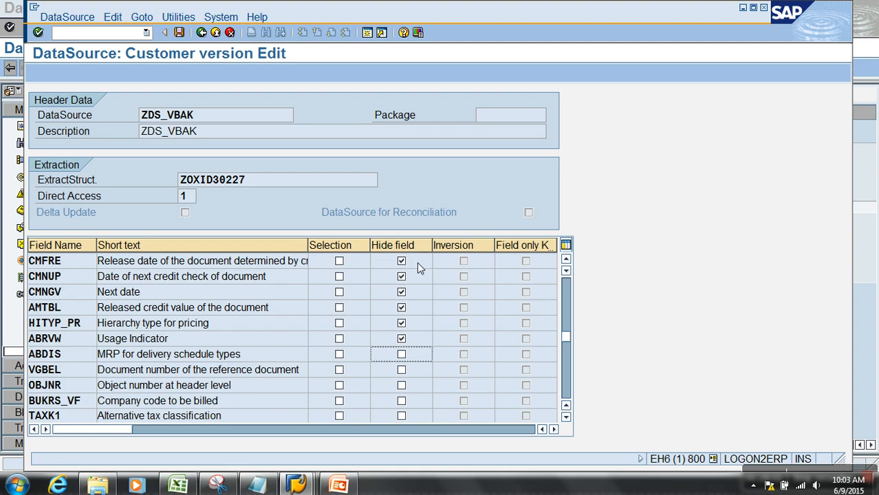
{"action": "key", "text": "space"}
{"action": "key", "text": "Down"}
{"action": "key", "text": "space"}
{"action": "key", "text": "Down"}
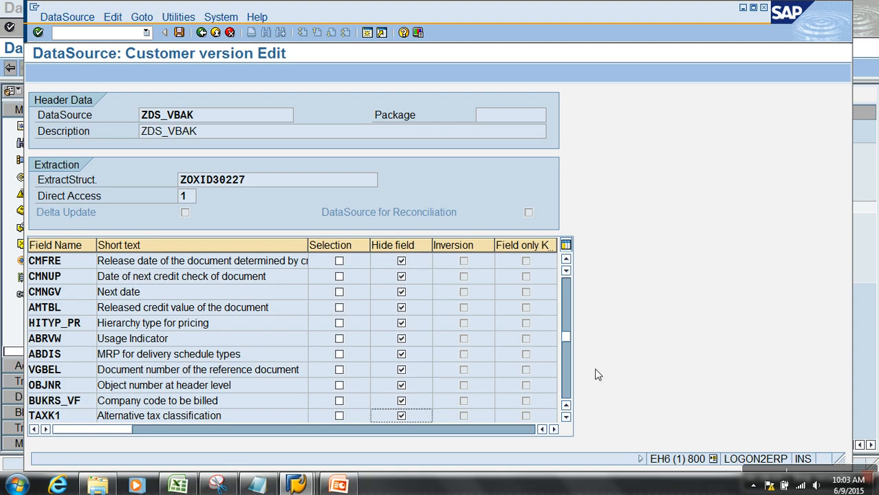
Hide the tax classification fields TAXK2 through TAXK9, plus XBLNR, ZUONR and VGTYP.
{"action": "left_click", "coordinate": [565, 389]}
{"action": "left_click", "coordinate": [424, 268]}
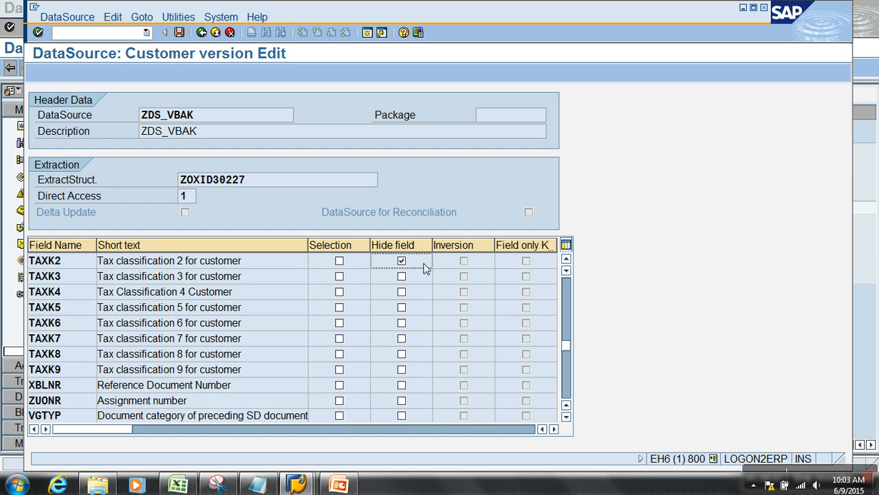
{"action": "key", "text": "Down"}
{"action": "key", "text": "space"}
{"action": "key", "text": "Down"}
{"action": "key", "text": "space"}
{"action": "key", "text": "Down"}
{"action": "key", "text": "space"}
{"action": "key", "text": "Down"}
{"action": "key", "text": "space"}
{"action": "key", "text": "Down"}
{"action": "key", "text": "space"}
{"action": "key", "text": "Down"}
{"action": "key", "text": "space"}
{"action": "key", "text": "Down"}
{"action": "key", "text": "space"}
{"action": "key", "text": "Down"}
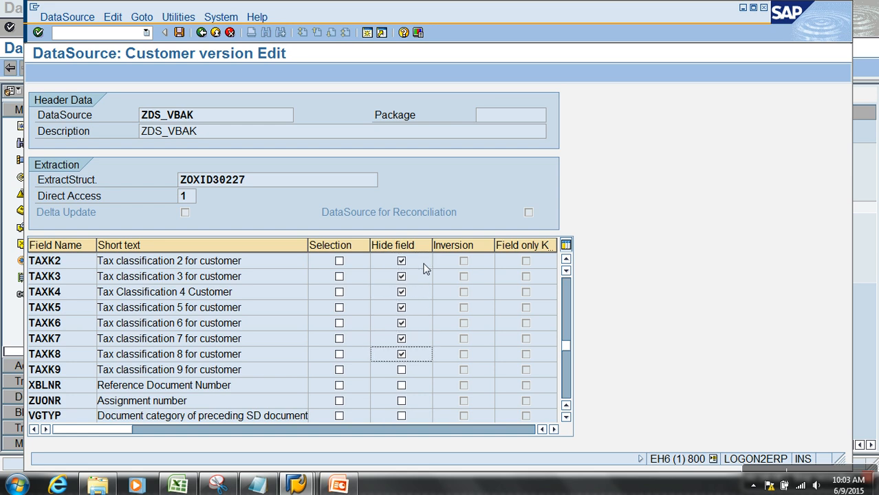
{"action": "key", "text": "space"}
{"action": "key", "text": "Down"}
{"action": "key", "text": "space"}
{"action": "key", "text": "Down"}
{"action": "key", "text": "space"}
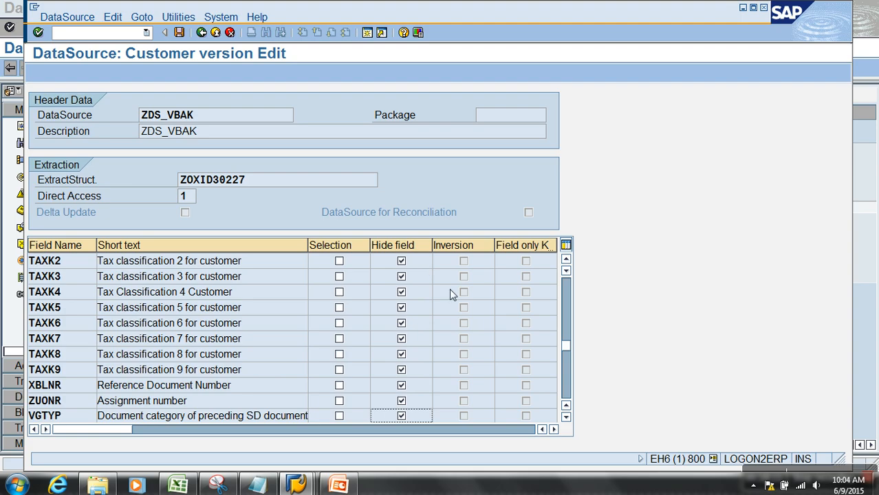
Hide every field from KALSM_CH through RPLNR in the DataSource's field list.
{"action": "left_click", "coordinate": [564, 392]}
{"action": "left_click", "coordinate": [424, 267]}
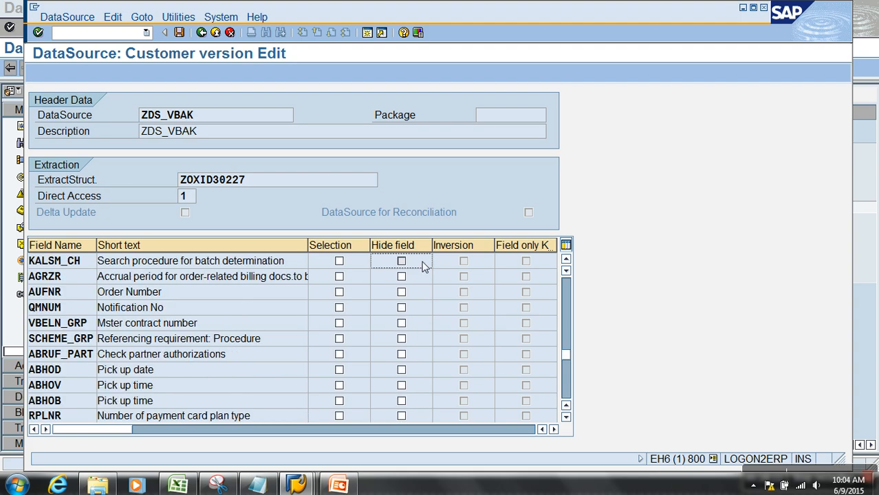
{"action": "key", "text": "Down"}
{"action": "key", "text": "space"}
{"action": "key", "text": "Down"}
{"action": "key", "text": "space"}
{"action": "key", "text": "Down"}
{"action": "key", "text": "space"}
{"action": "key", "text": "Down"}
{"action": "key", "text": "space"}
{"action": "key", "text": "Down"}
{"action": "key", "text": "space"}
{"action": "key", "text": "Down"}
{"action": "key", "text": "space"}
{"action": "key", "text": "Down"}
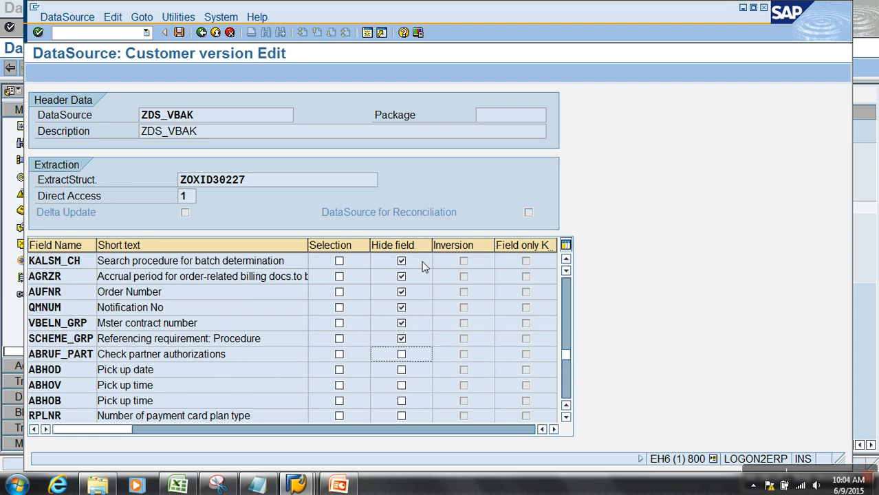
{"action": "key", "text": "space"}
{"action": "key", "text": "Down"}
{"action": "key", "text": "space"}
{"action": "key", "text": "Down"}
{"action": "key", "text": "space"}
{"action": "key", "text": "Down"}
{"action": "key", "text": "space"}
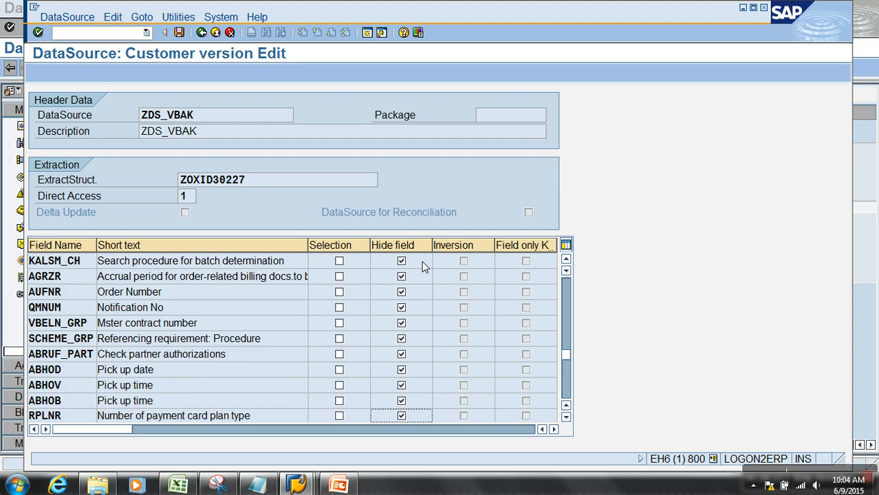
Hide every field from VZEIT through CONT_DG in the DataSource's field list.
{"action": "left_click", "coordinate": [565, 383]}
{"action": "left_click", "coordinate": [425, 267]}
{"action": "key", "text": "Down"}
{"action": "key", "text": "space"}
{"action": "key", "text": "Down"}
{"action": "key", "text": "space"}
{"action": "key", "text": "Down"}
{"action": "key", "text": "space"}
{"action": "key", "text": "Down"}
{"action": "key", "text": "space"}
{"action": "key", "text": "Down"}
{"action": "key", "text": "space"}
{"action": "key", "text": "Down"}
{"action": "key", "text": "space"}
{"action": "key", "text": "Down"}
{"action": "key", "text": "space"}
{"action": "key", "text": "Down"}
{"action": "key", "text": "space"}
{"action": "key", "text": "Down"}
{"action": "key", "text": "space"}
{"action": "key", "text": "Down"}
{"action": "key", "text": "space"}
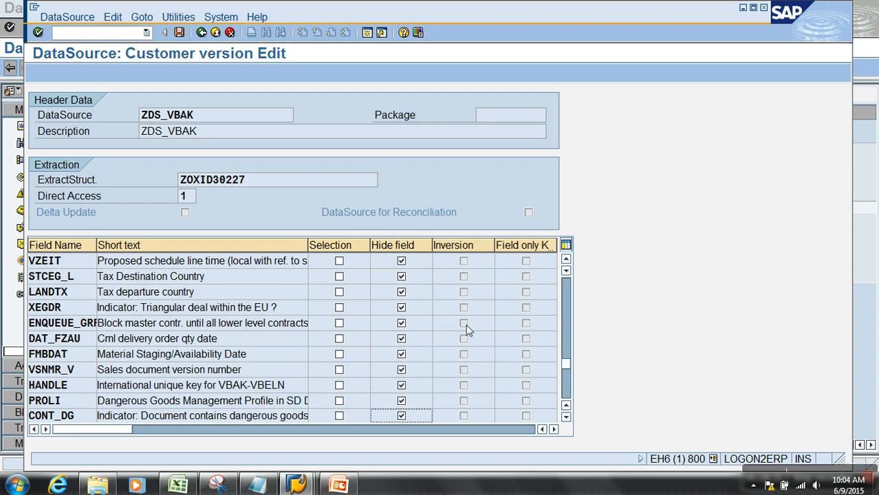
Hide every field from CRM_GUID through the contingency data field in the DataSource's field list.
{"action": "left_click", "coordinate": [565, 377]}
{"action": "left_click", "coordinate": [424, 267]}
{"action": "key", "text": "space"}
{"action": "key", "text": "Down"}
{"action": "key", "text": "space"}
{"action": "key", "text": "Down"}
{"action": "key", "text": "space"}
{"action": "key", "text": "Down"}
{"action": "key", "text": "space"}
{"action": "key", "text": "Down"}
{"action": "key", "text": "space"}
{"action": "key", "text": "Down"}
{"action": "key", "text": "space"}
{"action": "key", "text": "Down"}
{"action": "key", "text": "space"}
{"action": "key", "text": "Down"}
{"action": "key", "text": "space"}
{"action": "key", "text": "Down"}
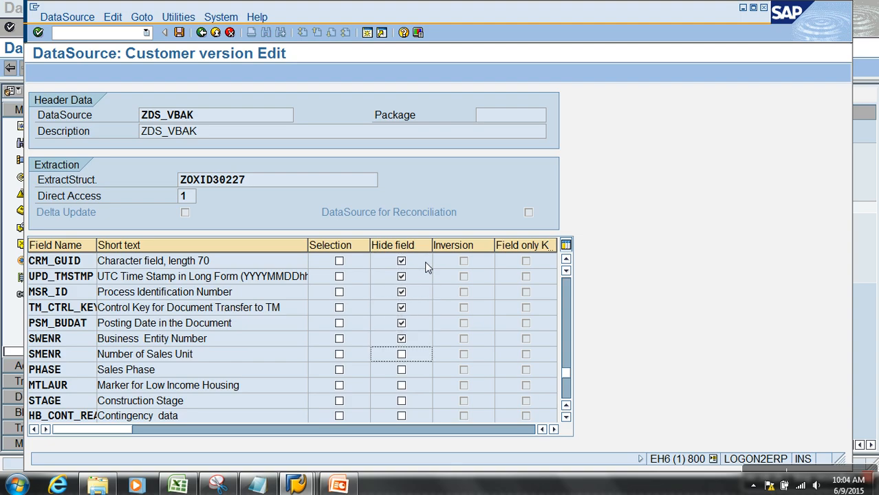
{"action": "key", "text": "space"}
{"action": "key", "text": "Down"}
{"action": "key", "text": "space"}
{"action": "key", "text": "Down"}
{"action": "key", "text": "space"}
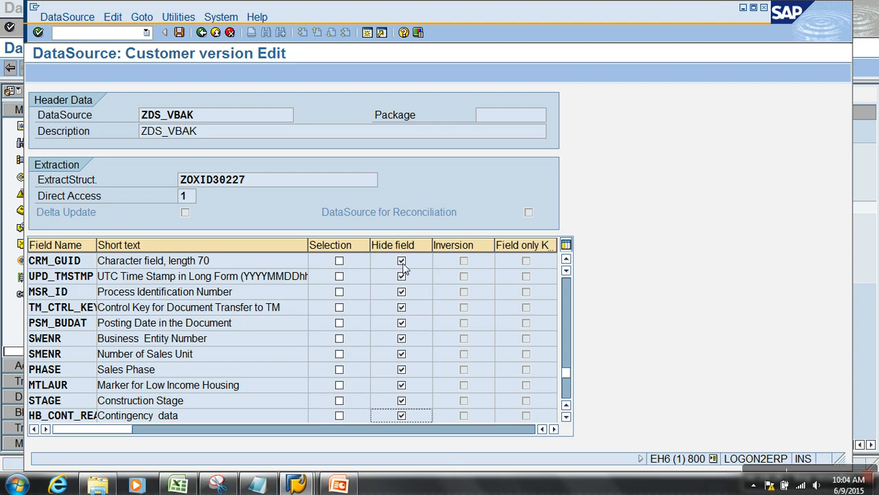
Hide every field from HB_EXPDATE through LOGSYSB in the DataSource's field list.
{"action": "left_click", "coordinate": [565, 378]}
{"action": "left_click", "coordinate": [415, 259]}
{"action": "key", "text": "space"}
{"action": "key", "text": "Down"}
{"action": "key", "text": "space"}
{"action": "key", "text": "Down"}
{"action": "key", "text": "space"}
{"action": "key", "text": "Down"}
{"action": "key", "text": "space"}
{"action": "key", "text": "Down"}
{"action": "key", "text": "space"}
{"action": "key", "text": "Down"}
{"action": "key", "text": "space"}
{"action": "key", "text": "Down"}
{"action": "key", "text": "space"}
{"action": "key", "text": "Down"}
{"action": "key", "text": "space"}
{"action": "key", "text": "Down"}
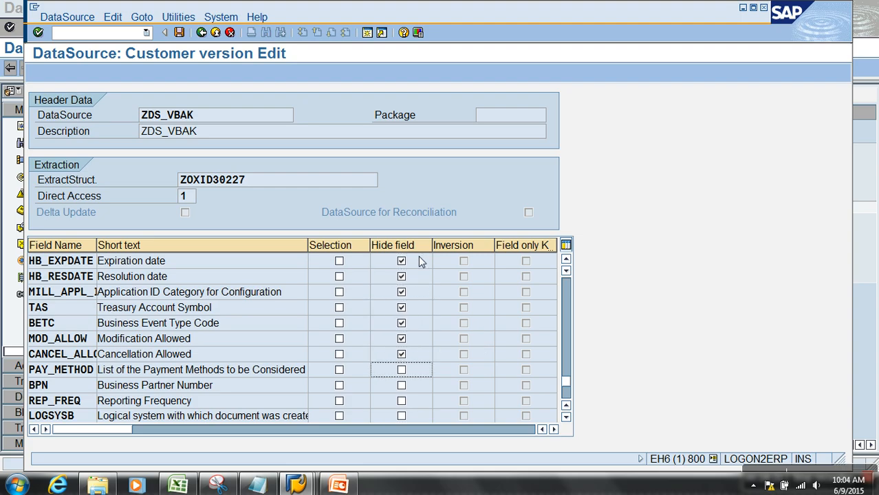
{"action": "key", "text": "space"}
{"action": "key", "text": "Down"}
{"action": "key", "text": "space"}
{"action": "key", "text": "Down"}
{"action": "key", "text": "space"}
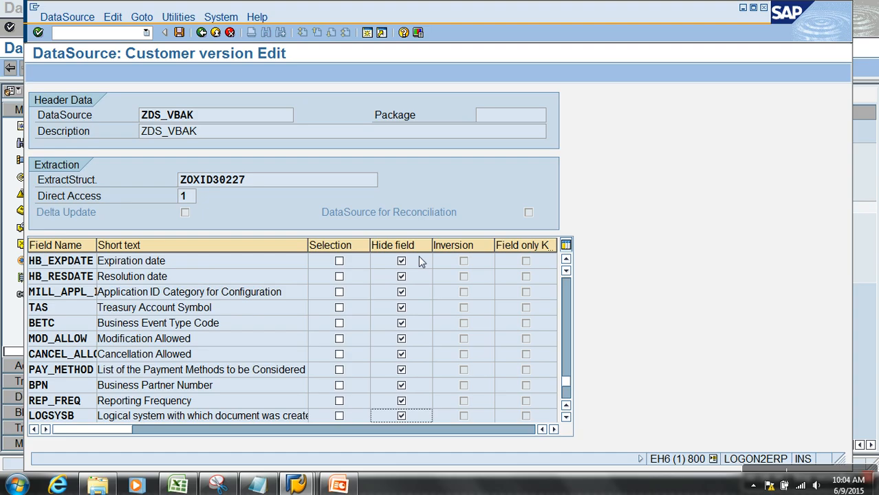
Hide the last fields KALCD, MULTI, SPPAYM and the claim header field, and save the DataSource.
{"action": "left_click", "coordinate": [568, 393]}
{"action": "left_click", "coordinate": [418, 263]}
{"action": "key", "text": "space"}
{"action": "key", "text": "Down"}
{"action": "key", "text": "space"}
{"action": "key", "text": "Down"}
{"action": "key", "text": "space"}
{"action": "key", "text": "Down"}
{"action": "key", "text": "space"}
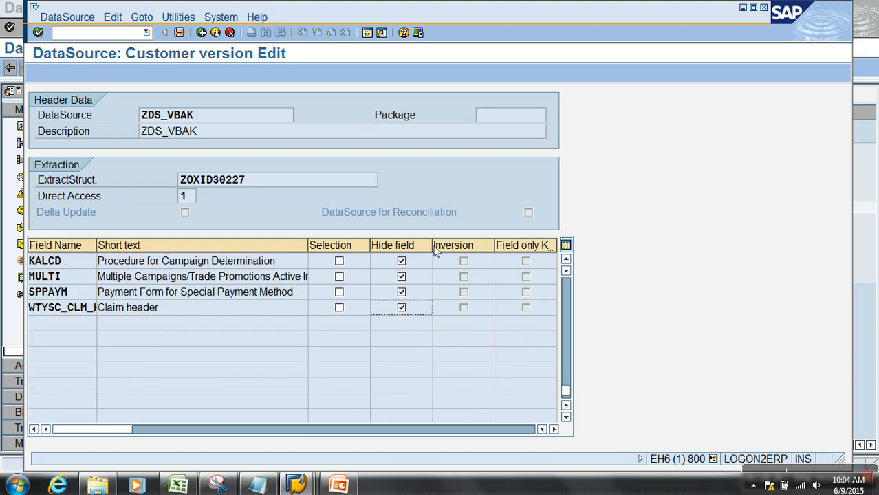
{"action": "left_click", "coordinate": [179, 32]}
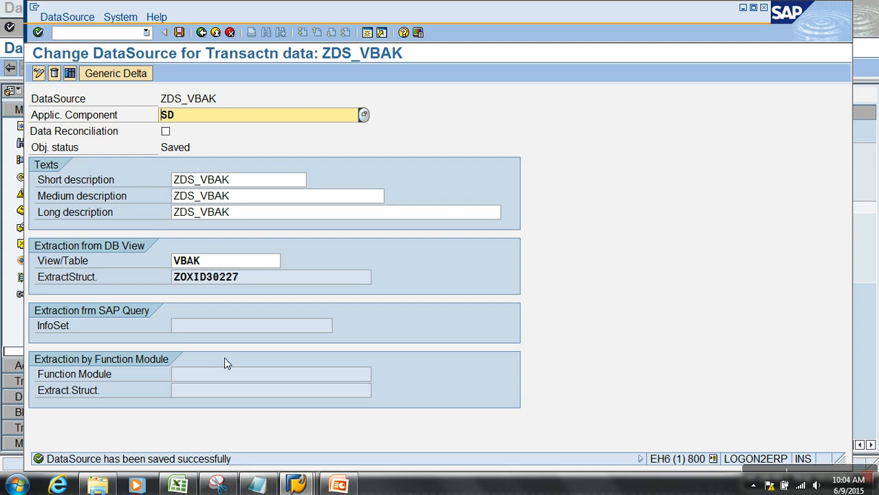
Switch to the BW system's Data Warehousing Workbench session and open the DataSource Repository with transaction RSDS.
{"action": "left_click", "coordinate": [2, 60]}
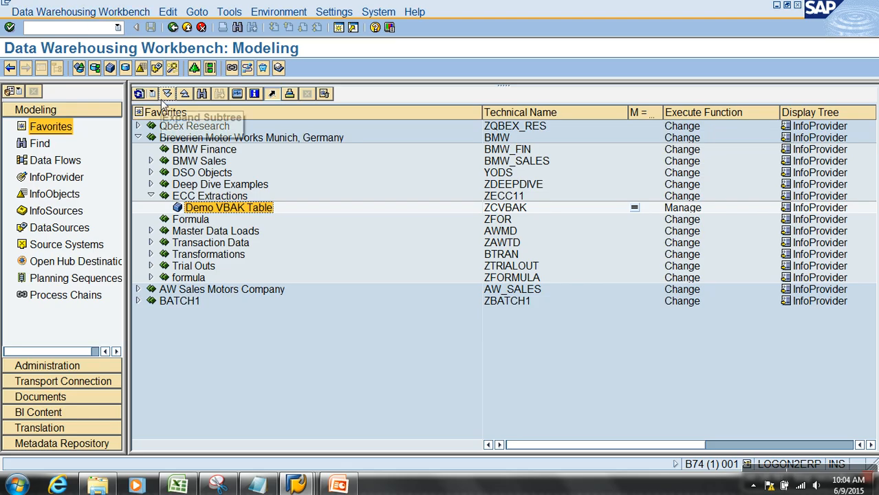
{"action": "left_click", "coordinate": [80, 31]}
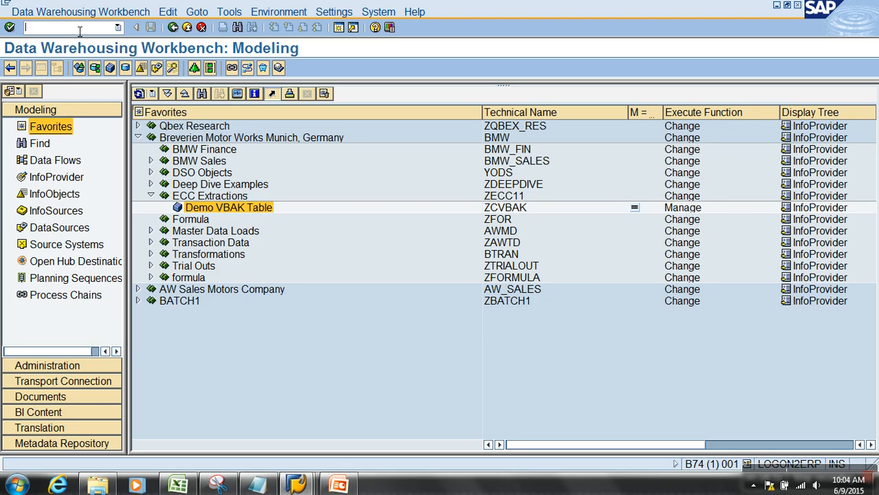
{"action": "type", "text": "/NRSDS"}
{"action": "key", "text": "Return"}
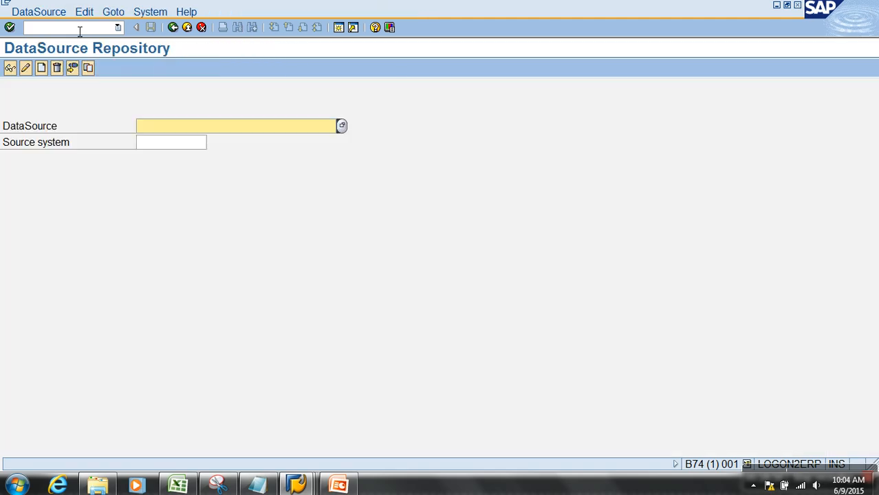
Replicate DataSource ZDS_VBAK from source system T90CLNT090.
{"action": "type", "text": "ZDS_VBAK"}
{"action": "left_click", "coordinate": [189, 145]}
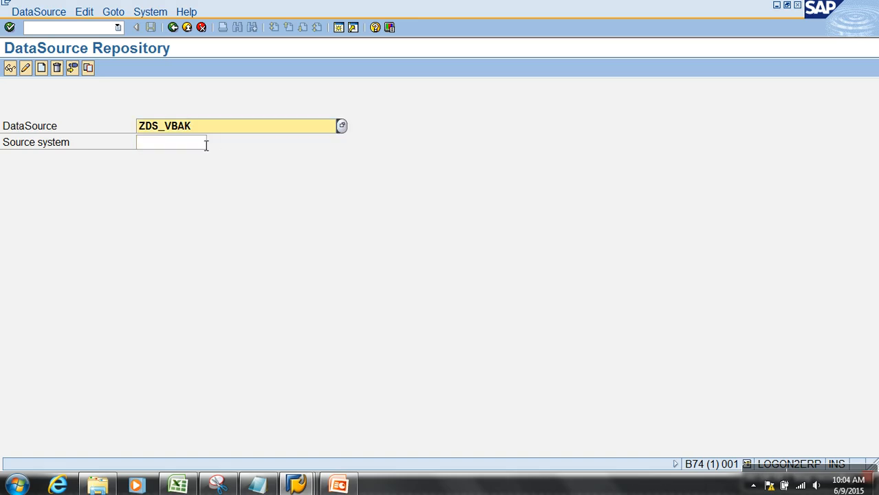
{"action": "left_click", "coordinate": [215, 142]}
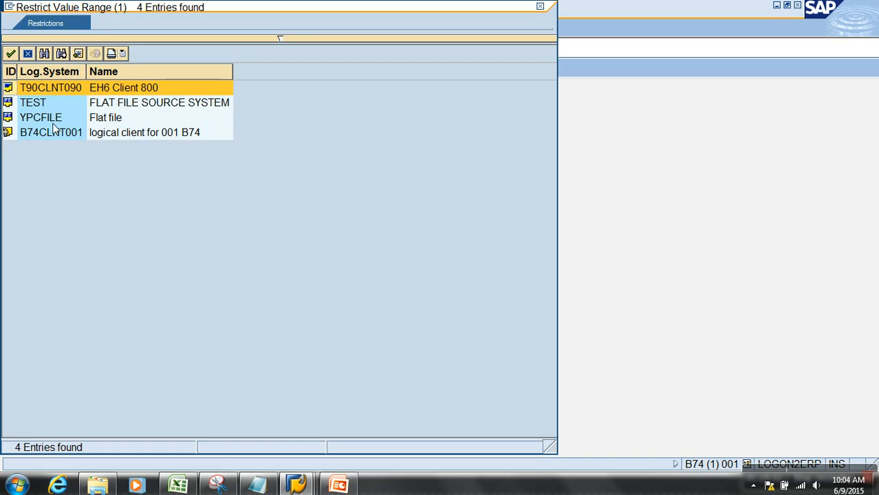
{"action": "double_click", "coordinate": [44, 89]}
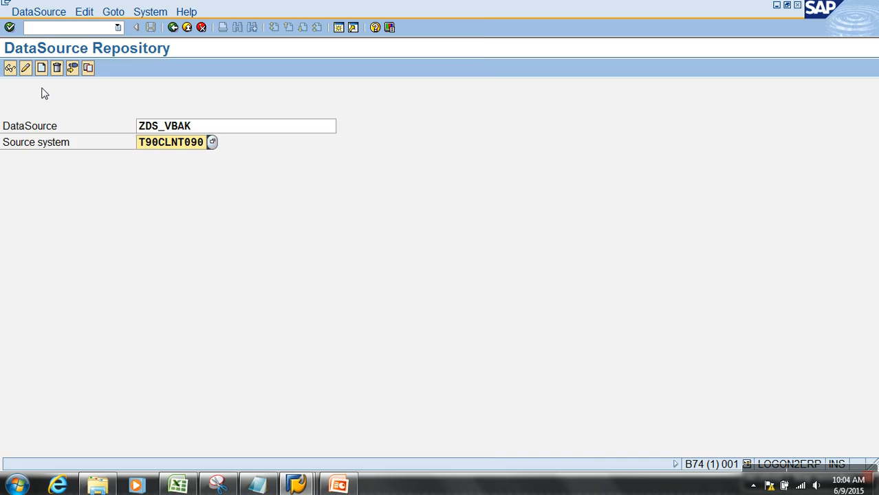
{"action": "left_click", "coordinate": [39, 11]}
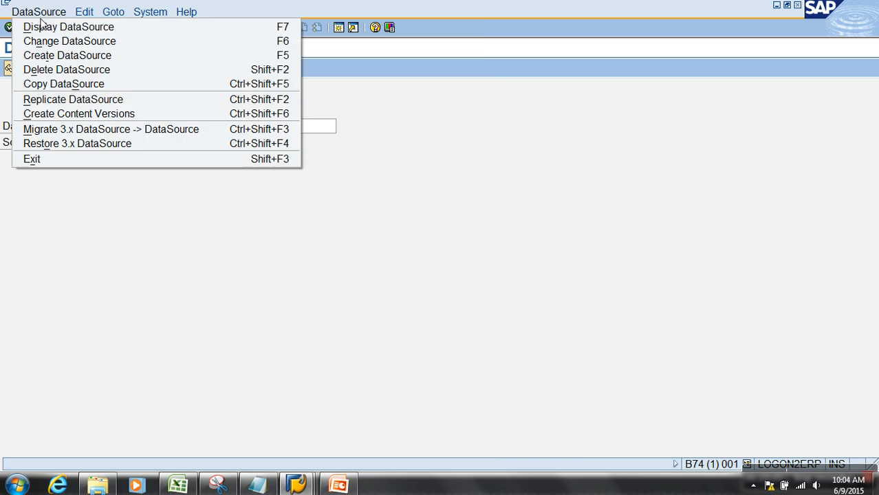
{"action": "left_click", "coordinate": [55, 100]}
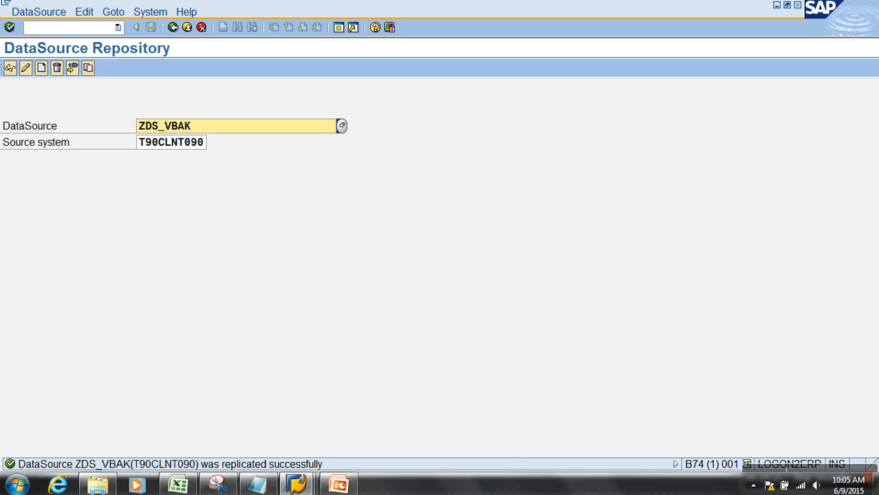
Open transaction RSA1 and show the DataSources tree for the SAP source system T90CLNT090.
{"action": "left_click", "coordinate": [85, 29]}
{"action": "type", "text": "/nrsa1"}
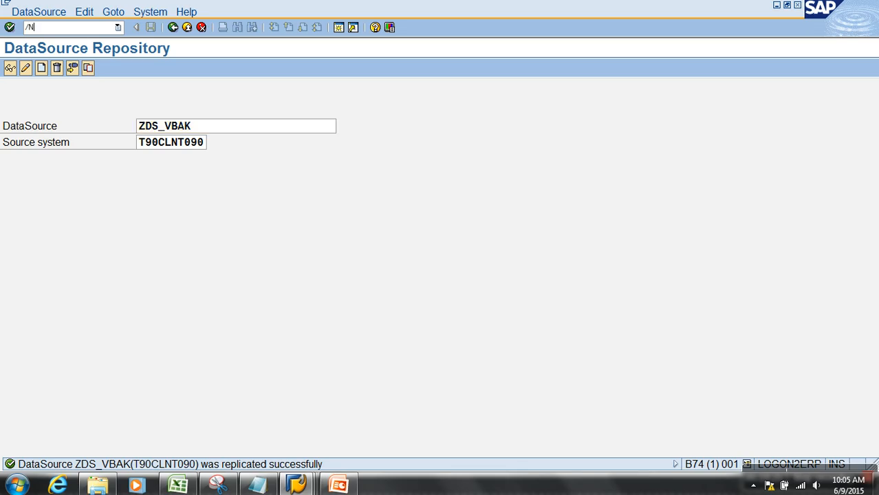
{"action": "key", "text": "Return"}
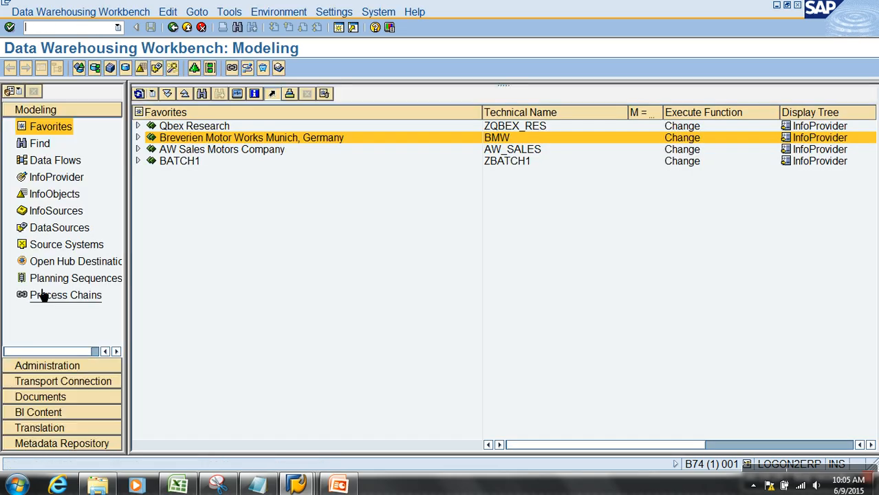
{"action": "left_click", "coordinate": [62, 229]}
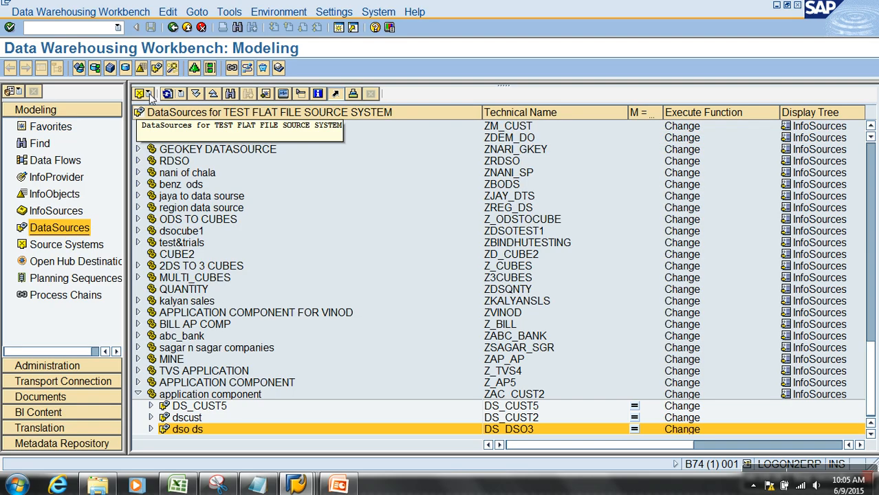
{"action": "left_click", "coordinate": [140, 112]}
{"action": "mouse_move", "coordinate": [190, 124]}
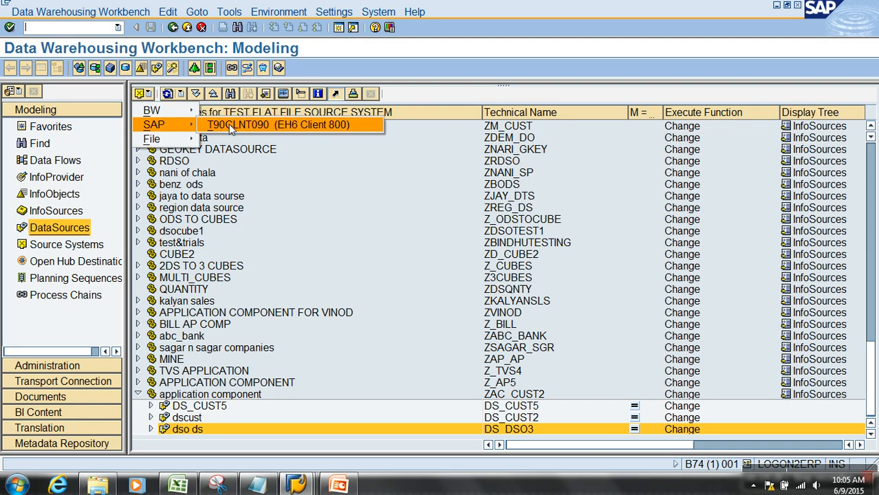
{"action": "left_click", "coordinate": [231, 125]}
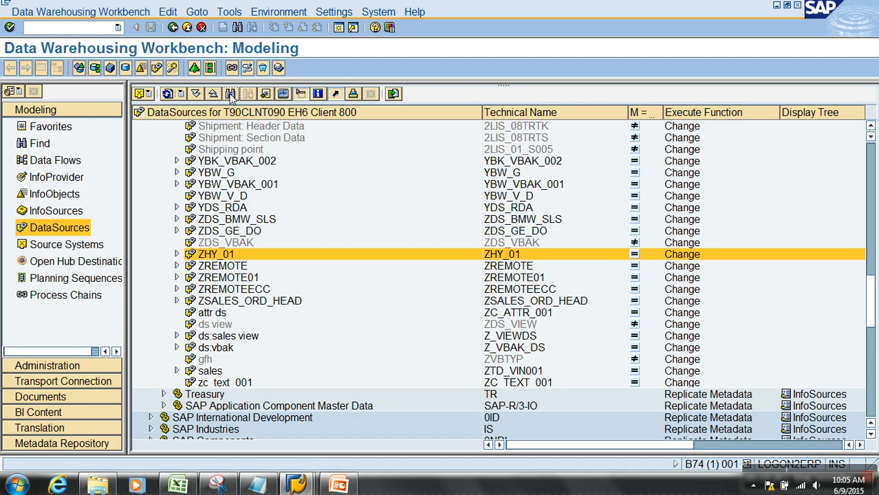
Search the DataSources tree for ZDS_VBAK and open that DataSource.
{"action": "left_click", "coordinate": [230, 93]}
{"action": "type", "text": "ZDS_VBAK"}
{"action": "key", "text": "Return"}
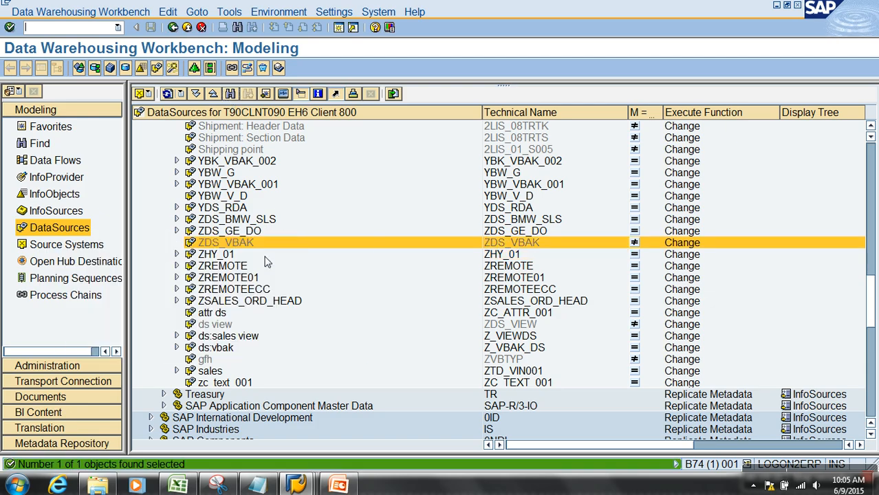
{"action": "left_click", "coordinate": [236, 246]}
{"action": "double_click", "coordinate": [235, 247]}
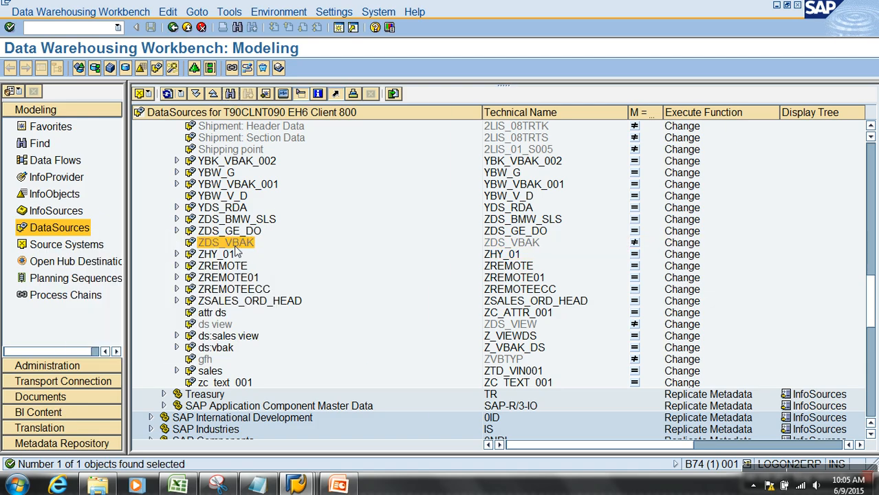
{"action": "left_click", "coordinate": [57, 67]}
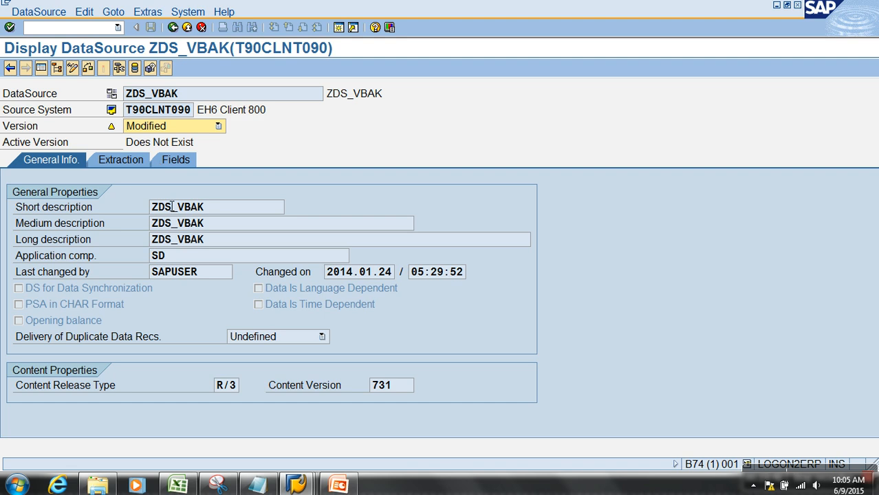
Review the extraction settings and the field list of DataSource ZDS_VBAK.
{"action": "left_click", "coordinate": [134, 161]}
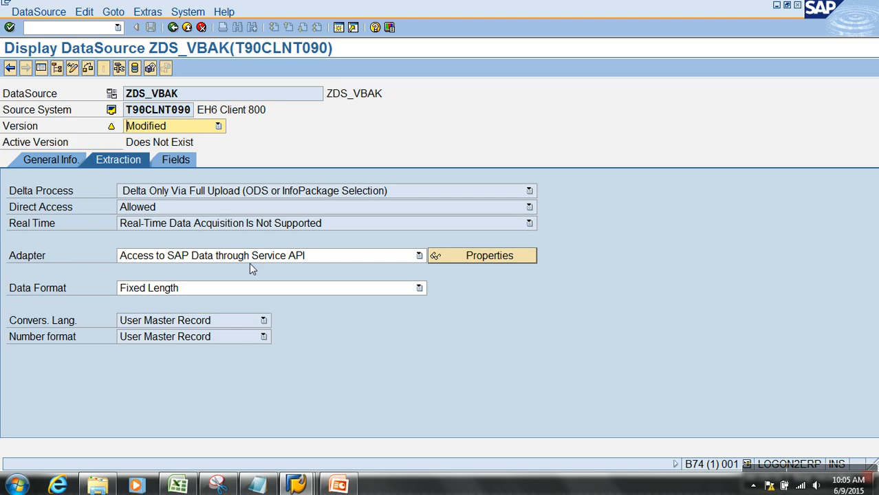
{"action": "left_click", "coordinate": [190, 162]}
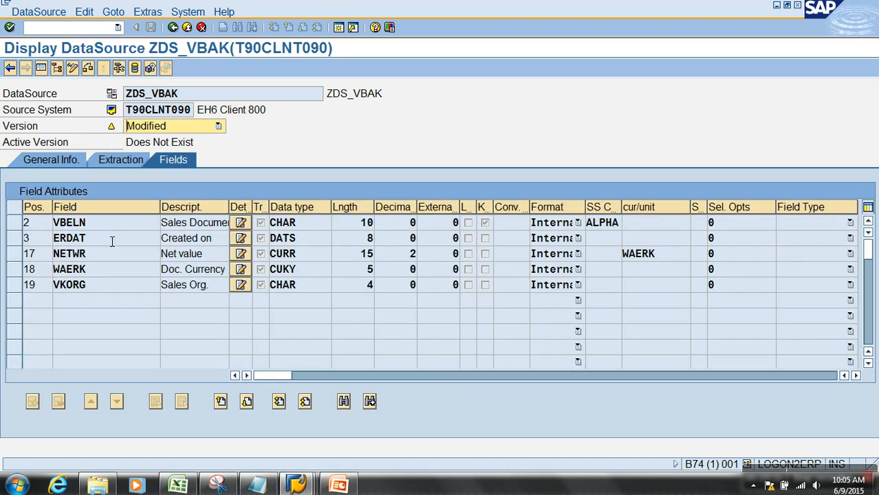
{"action": "left_click", "coordinate": [103, 271]}
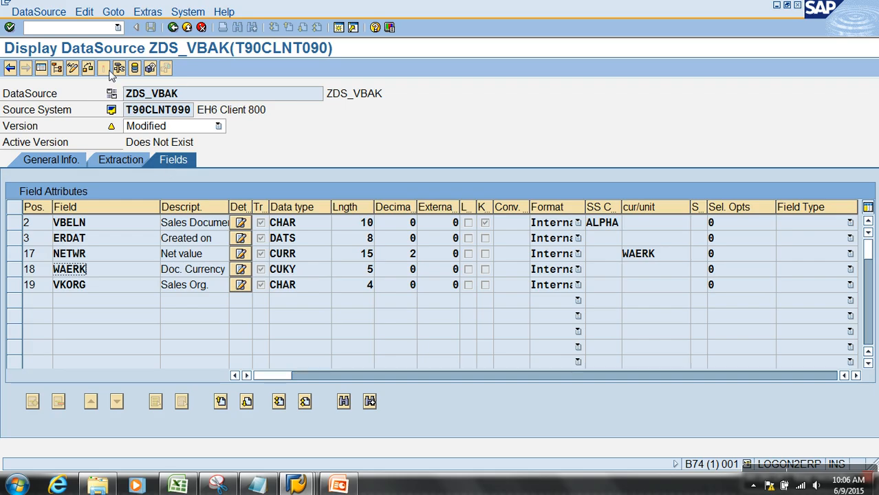
Put DataSource ZDS_VBAK into change mode, activate it and return to the DataSources tree.
{"action": "left_click", "coordinate": [71, 68]}
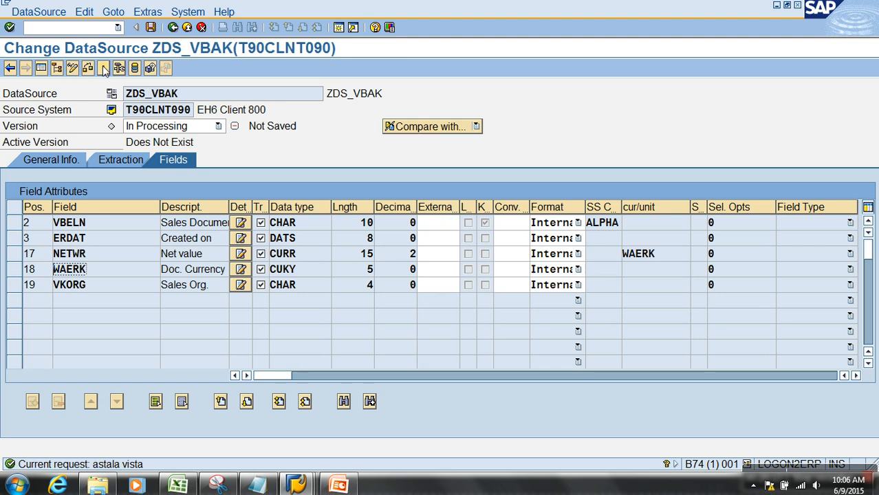
{"action": "left_click", "coordinate": [104, 67]}
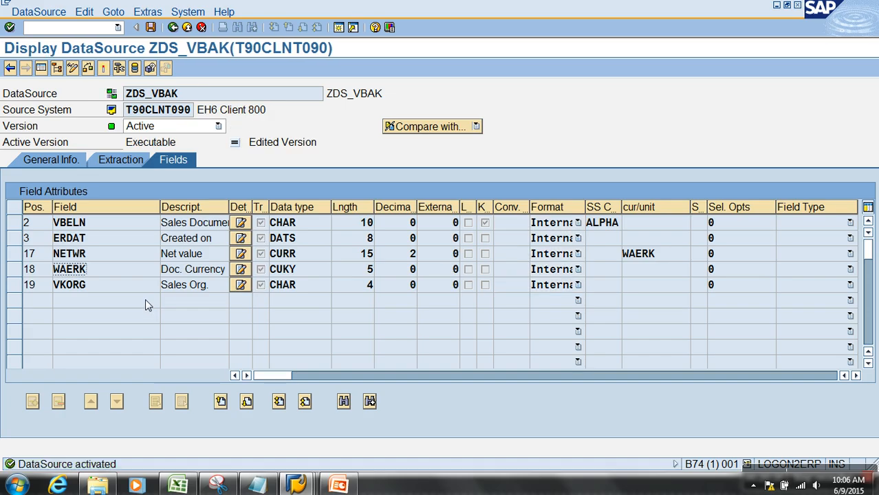
{"action": "left_click", "coordinate": [172, 28]}
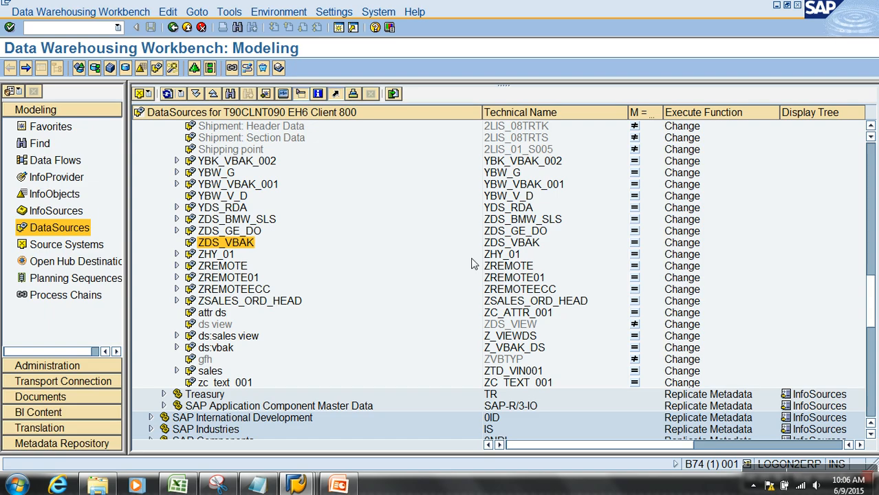
{"action": "left_click", "coordinate": [512, 244]}
Expand Breverien Motor Works Munich, Germany and its ECC Extractions InfoArea in the Favorites tree.
{"action": "left_click", "coordinate": [62, 134]}
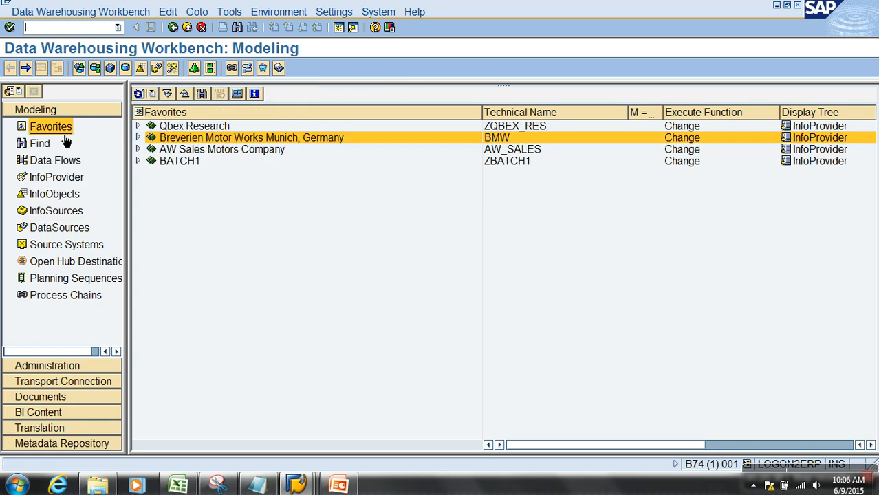
{"action": "left_click", "coordinate": [138, 137]}
{"action": "left_click", "coordinate": [151, 196]}
{"action": "right_click", "coordinate": [211, 199]}
Create a transformation for the Demo VBAK Table InfoCube with DataSource ZDS_VBAK from T90CLNT090 as its source.
{"action": "right_click", "coordinate": [209, 207]}
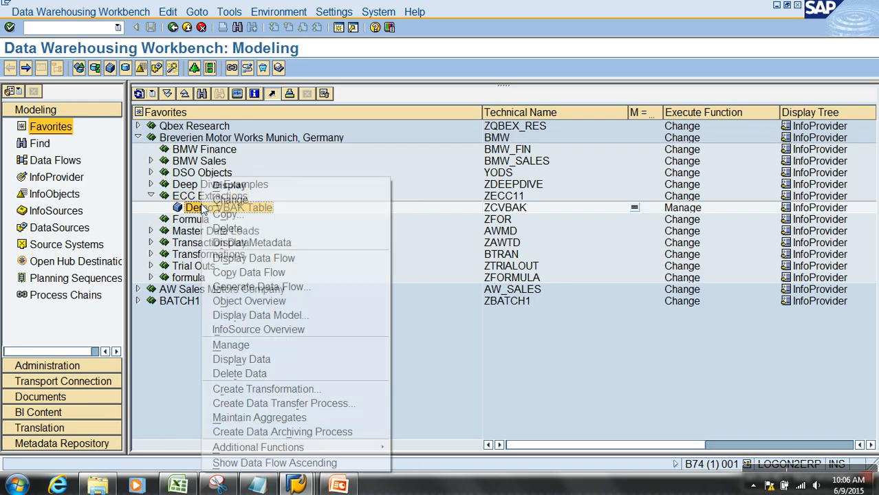
{"action": "left_click", "coordinate": [286, 387]}
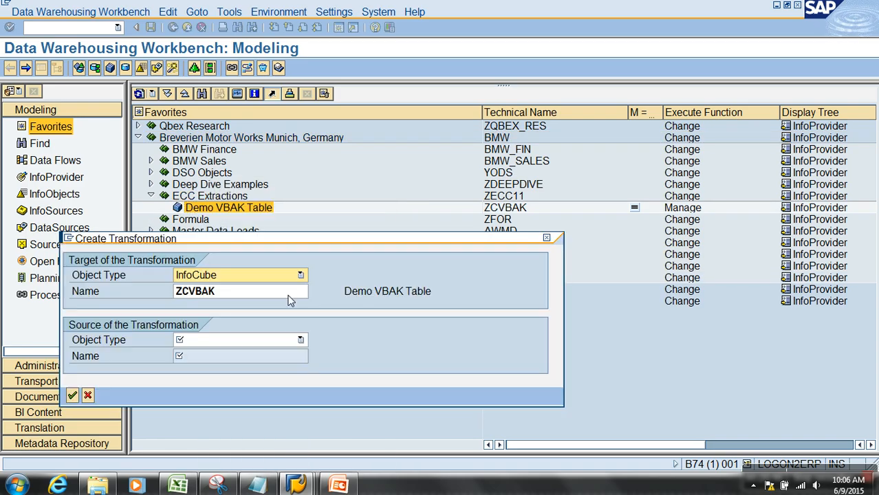
{"action": "left_click", "coordinate": [265, 339]}
{"action": "left_click", "coordinate": [222, 355]}
{"action": "left_click", "coordinate": [222, 355]}
{"action": "type", "text": "ZDS_VBAK"}
{"action": "key", "text": "Tab"}
{"action": "left_click", "coordinate": [206, 386]}
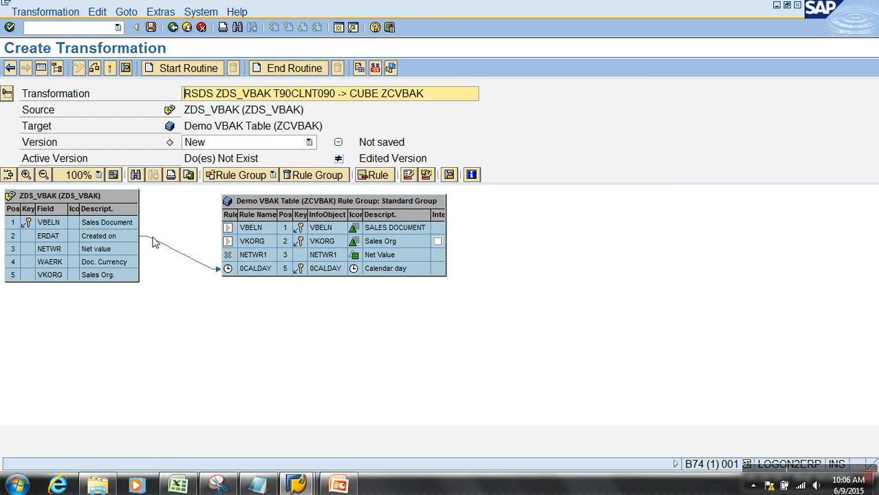
Map the source fields VBELN, NETWR and VKORG to the InfoObjects VBELN, NETWR1 and VKORG.
{"action": "left_click_drag", "start_coordinate": [135, 224], "coordinate": [252, 229]}
{"action": "left_click_drag", "start_coordinate": [135, 249], "coordinate": [251, 254]}
{"action": "left_click_drag", "start_coordinate": [118, 278], "coordinate": [249, 240]}
Set the NETWR1 rule to take its currency from source field WAERK, transfer the values and activate the transformation.
{"action": "right_click", "coordinate": [227, 254]}
{"action": "left_click", "coordinate": [244, 263]}
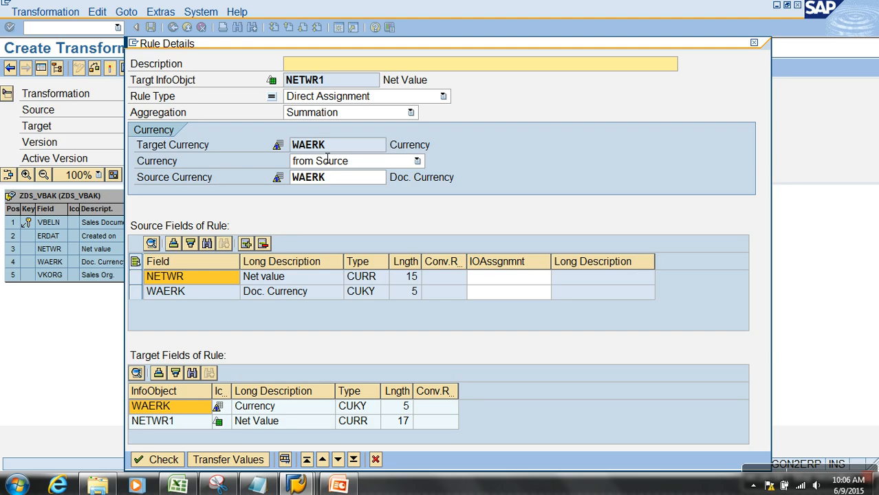
{"action": "left_click", "coordinate": [206, 459]}
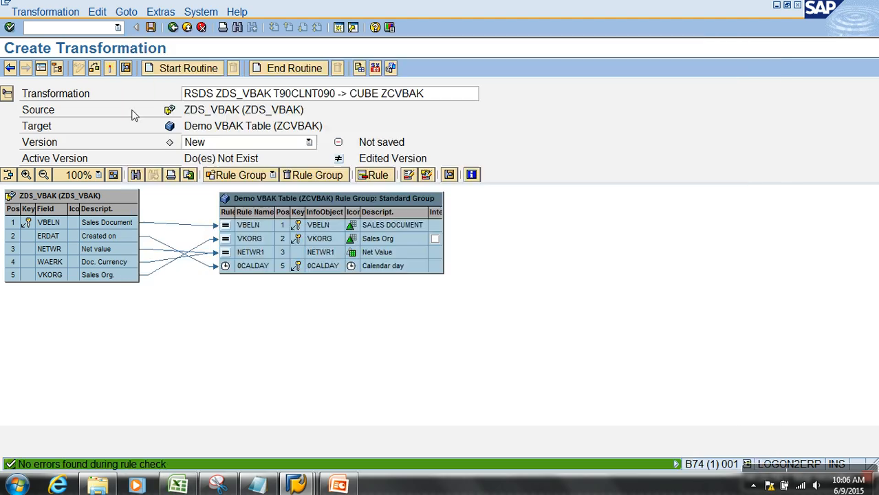
{"action": "left_click", "coordinate": [110, 70]}
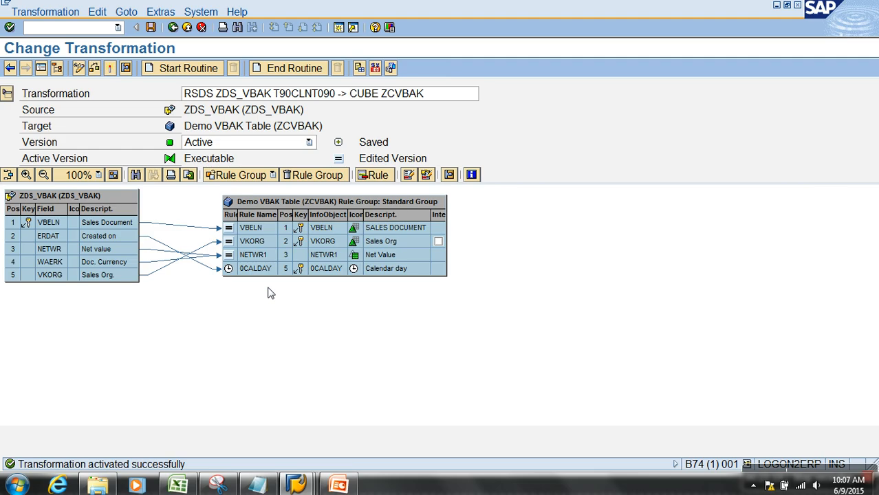
Leave the transformation and create InfoPackage FGJMFN for DataSource ZDS_VBAK under the Demo VBAK Table InfoCube.
{"action": "left_click", "coordinate": [171, 28]}
{"action": "left_click", "coordinate": [177, 218]}
{"action": "right_click", "coordinate": [234, 231]}
{"action": "left_click", "coordinate": [330, 429]}
{"action": "type", "text": "FGJMFN"}
{"action": "key", "text": "Return"}
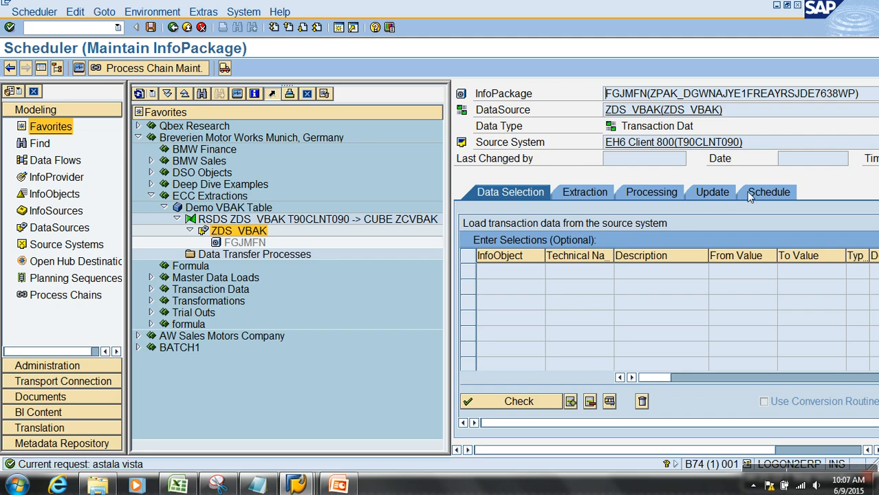
Start the InfoPackage data load immediately and open its request in the monitor.
{"action": "left_click", "coordinate": [756, 192]}
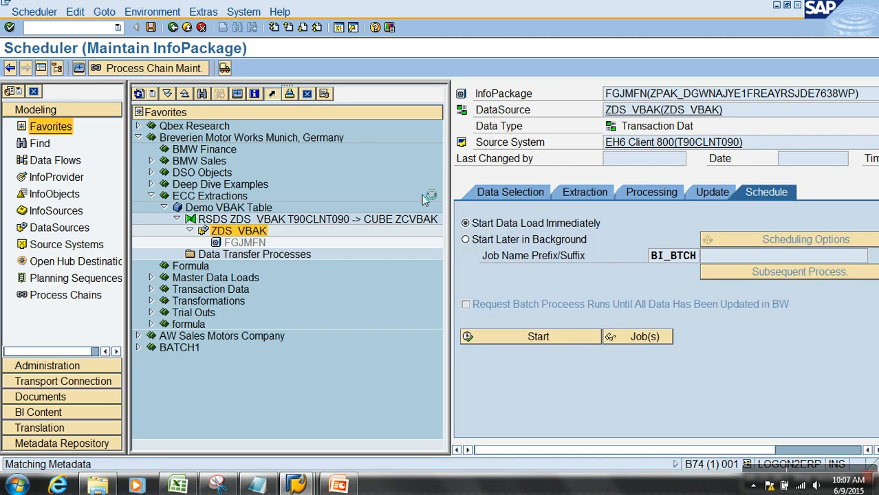
{"action": "left_click", "coordinate": [79, 68]}
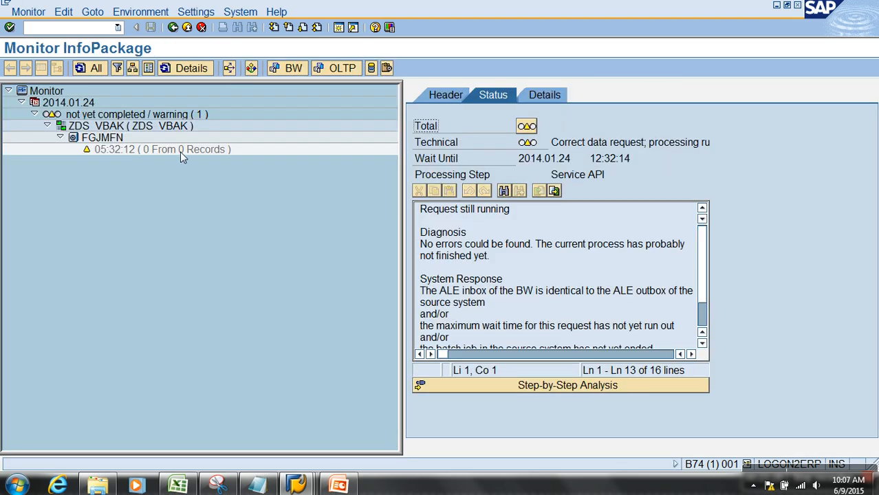
{"action": "left_click", "coordinate": [180, 151]}
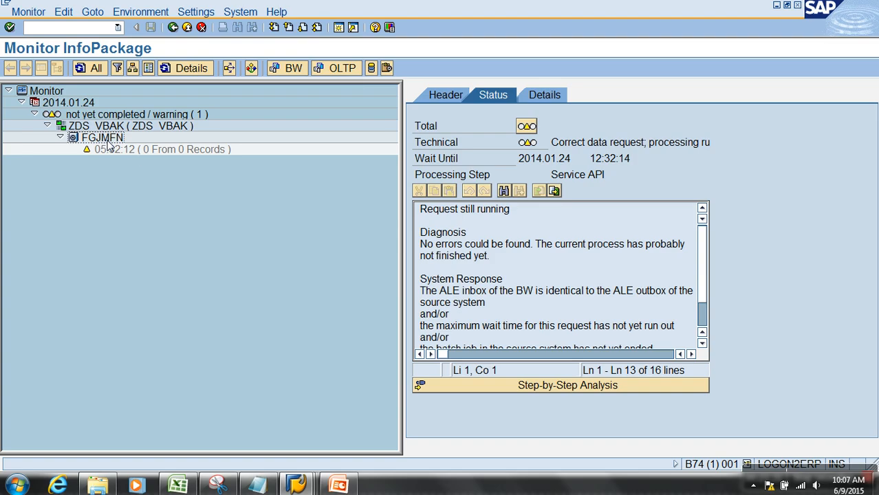
Switch to the ECC session and check the number of entries in database table VBAK with the Data Browser.
{"action": "mouse_move", "coordinate": [308, 488]}
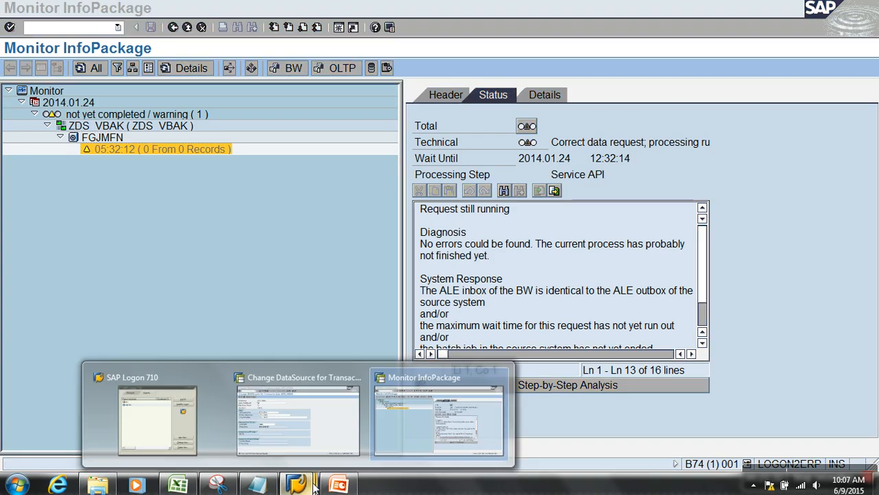
{"action": "left_click", "coordinate": [307, 441]}
{"action": "left_click", "coordinate": [132, 40]}
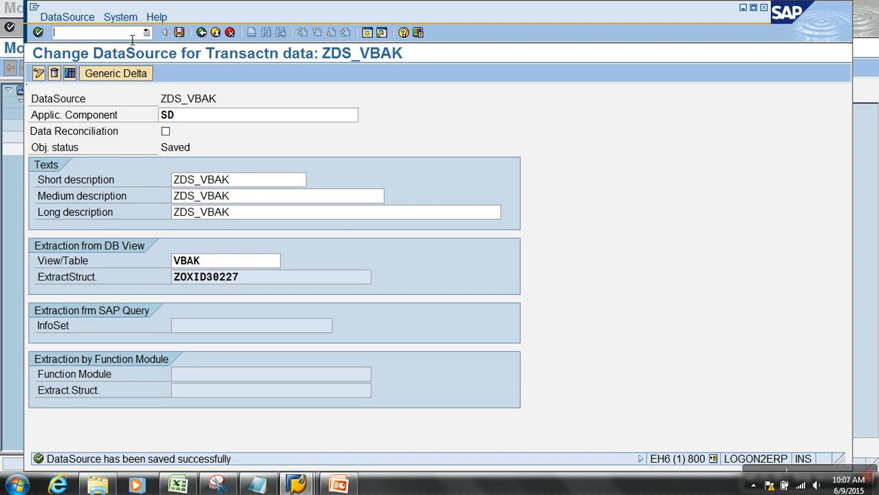
{"action": "key", "text": "Return"}
{"action": "left_click", "coordinate": [107, 298]}
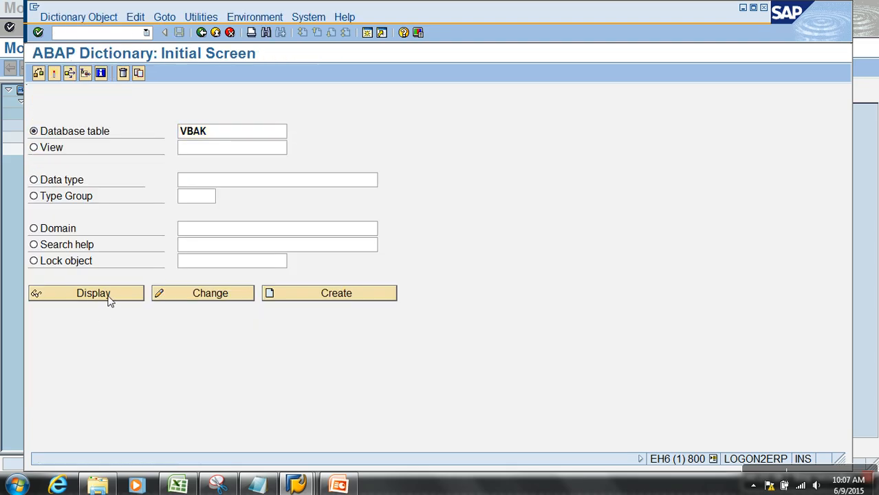
{"action": "left_click", "coordinate": [267, 73]}
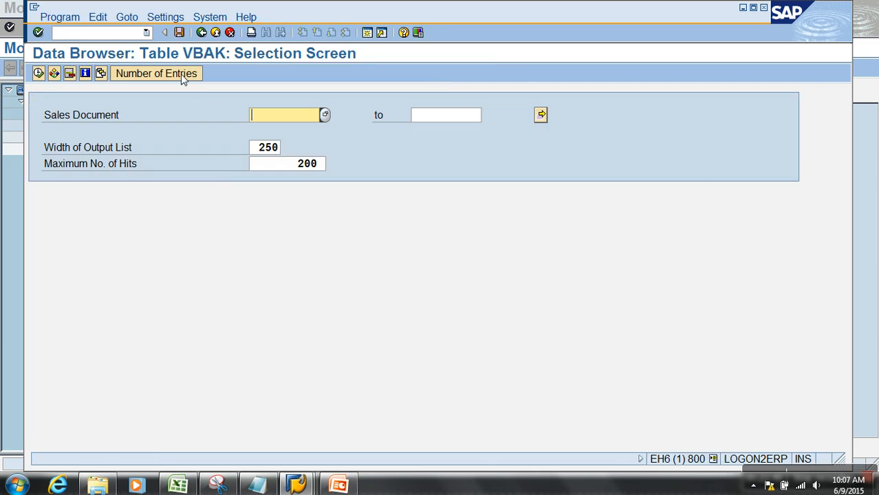
{"action": "left_click", "coordinate": [180, 74]}
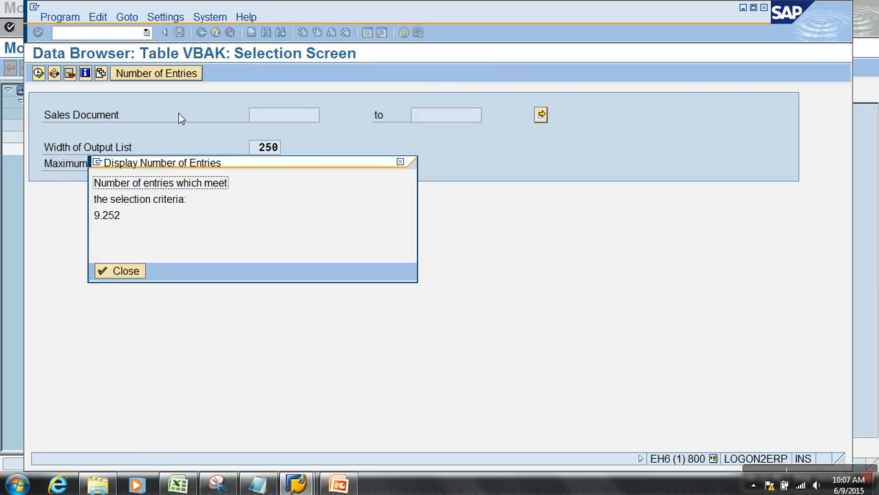
{"action": "left_click", "coordinate": [126, 271]}
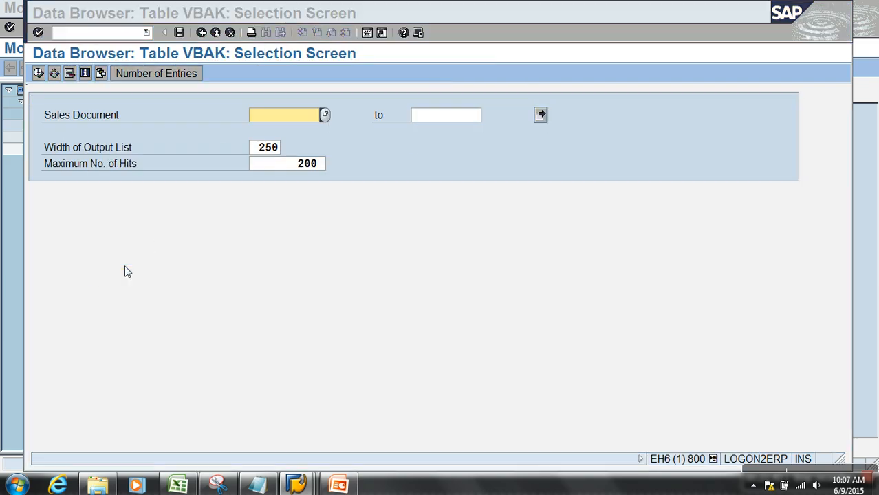
Return to the BW monitor, refresh the FGJMFN load request and view its header details.
{"action": "key", "text": "alt+Tab"}
{"action": "double_click", "coordinate": [155, 149]}
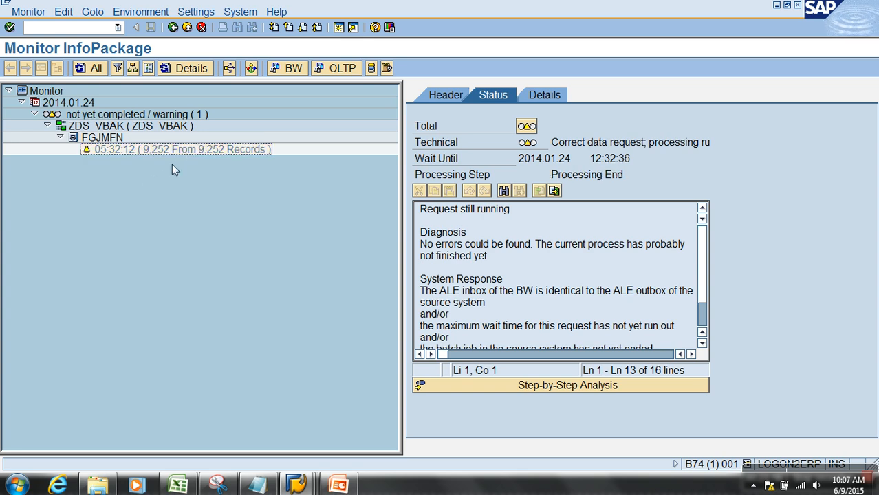
{"action": "double_click", "coordinate": [163, 149]}
{"action": "left_click", "coordinate": [90, 68]}
{"action": "left_click", "coordinate": [175, 151]}
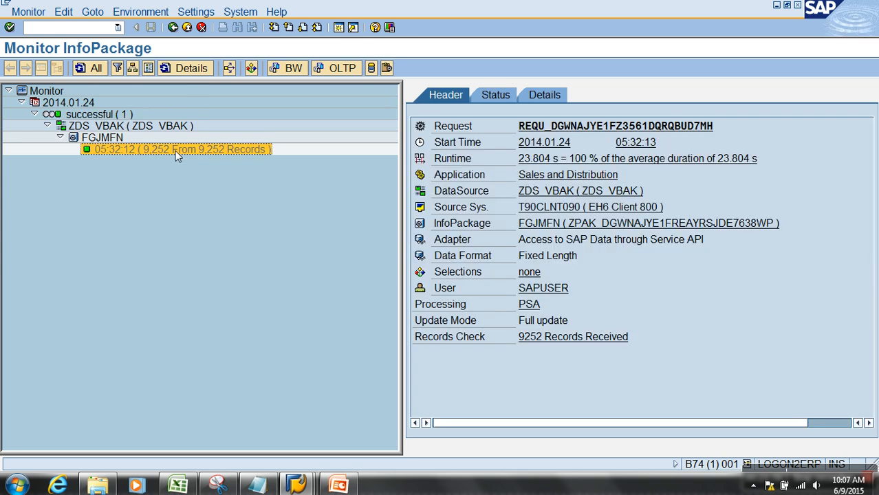
Create and activate a Delta data transfer process from DataSource ZDS_VBAK of T90CLNT090 to InfoCube ZCVBAK.
{"action": "left_click", "coordinate": [201, 27]}
{"action": "left_click", "coordinate": [187, 26]}
{"action": "right_click", "coordinate": [231, 254]}
{"action": "left_click", "coordinate": [272, 259]}
{"action": "key", "text": "Return"}
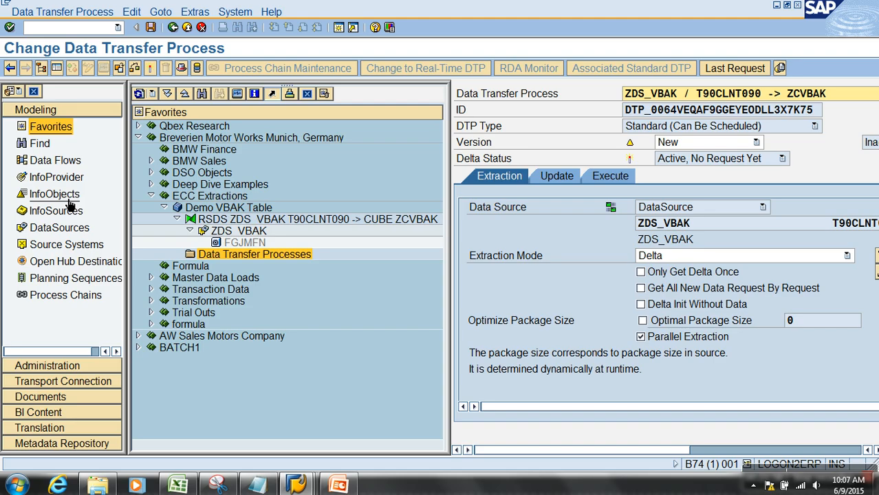
{"action": "left_click", "coordinate": [150, 72]}
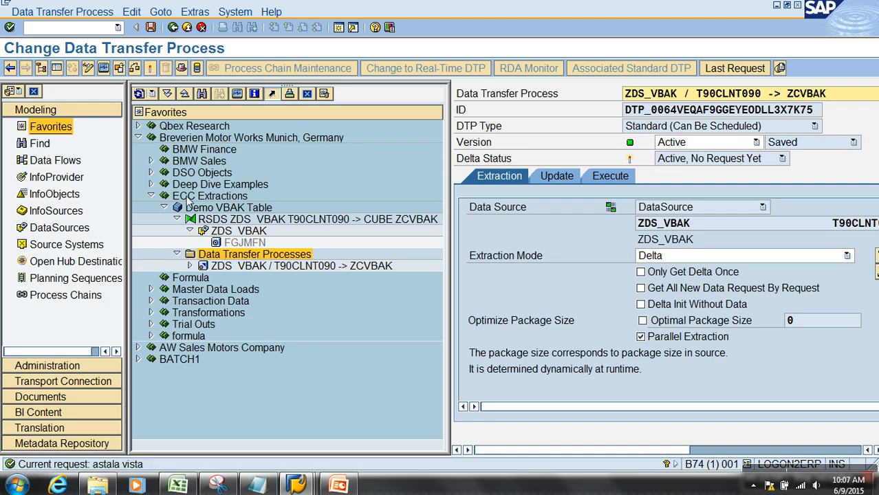
Execute the data transfer process with Parallel Extraction and Processing and open its request monitor.
{"action": "left_click", "coordinate": [57, 68]}
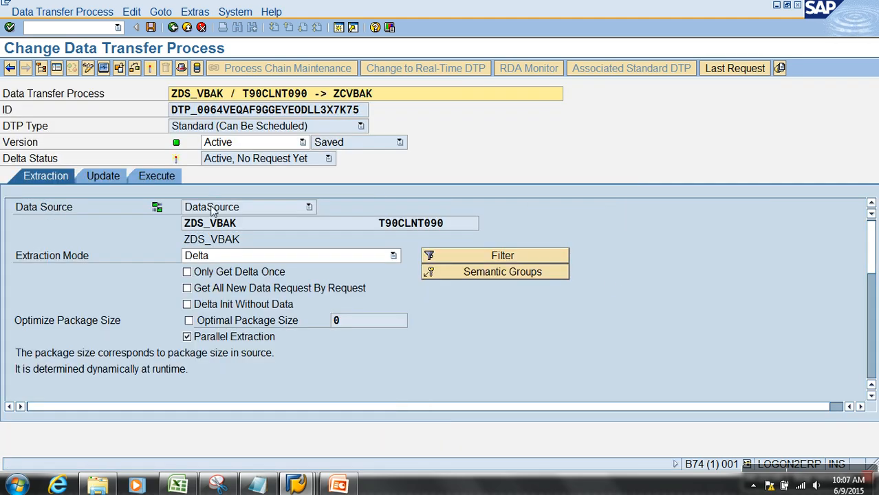
{"action": "left_click", "coordinate": [166, 176]}
{"action": "left_click", "coordinate": [487, 324]}
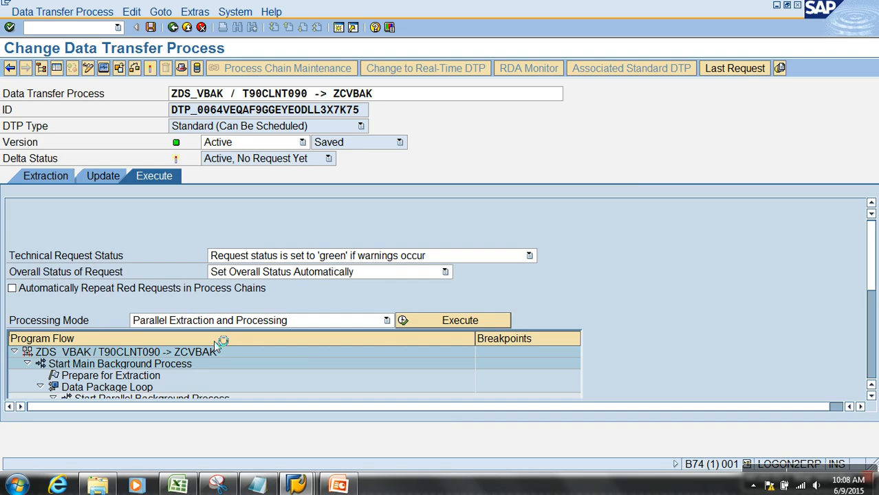
{"action": "left_click", "coordinate": [238, 275]}
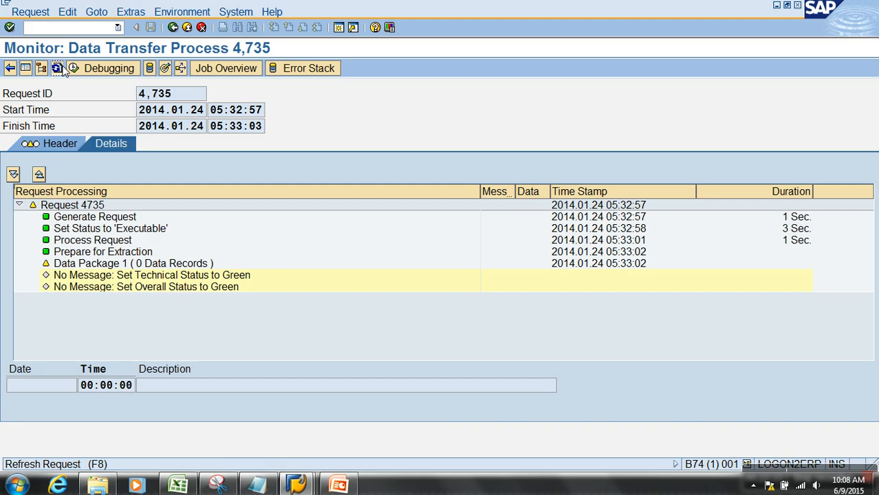
Refresh the data transfer request and expand Data Package 1 down to its update of InfoCube ZCVBAK.
{"action": "left_click", "coordinate": [58, 69]}
{"action": "left_click", "coordinate": [57, 69]}
{"action": "left_click", "coordinate": [32, 263]}
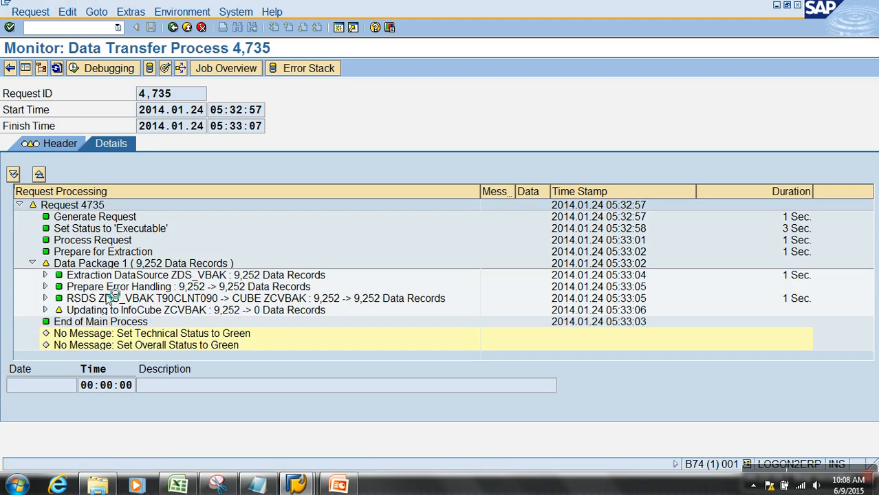
{"action": "left_click", "coordinate": [56, 69]}
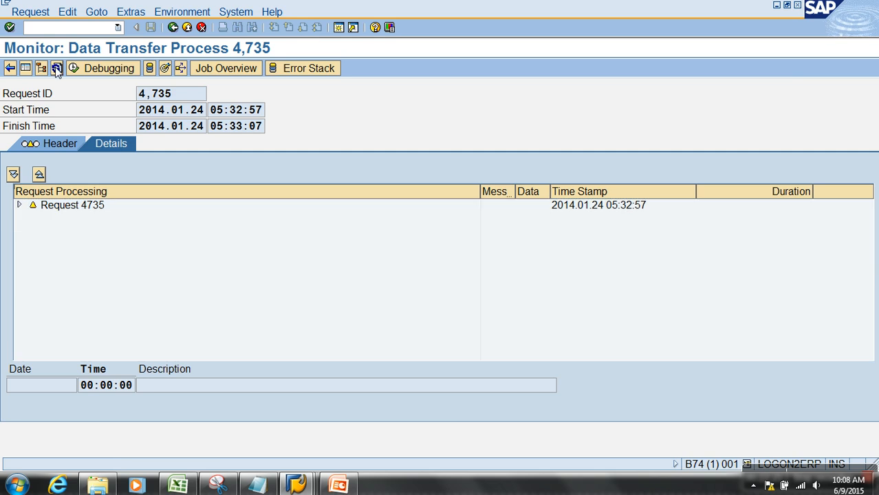
{"action": "left_click", "coordinate": [56, 69]}
{"action": "left_click", "coordinate": [57, 69]}
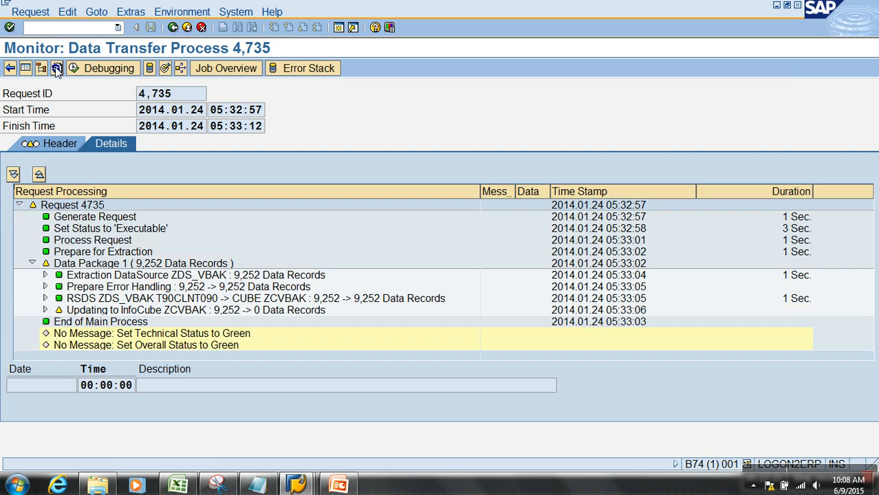
{"action": "left_click", "coordinate": [57, 68]}
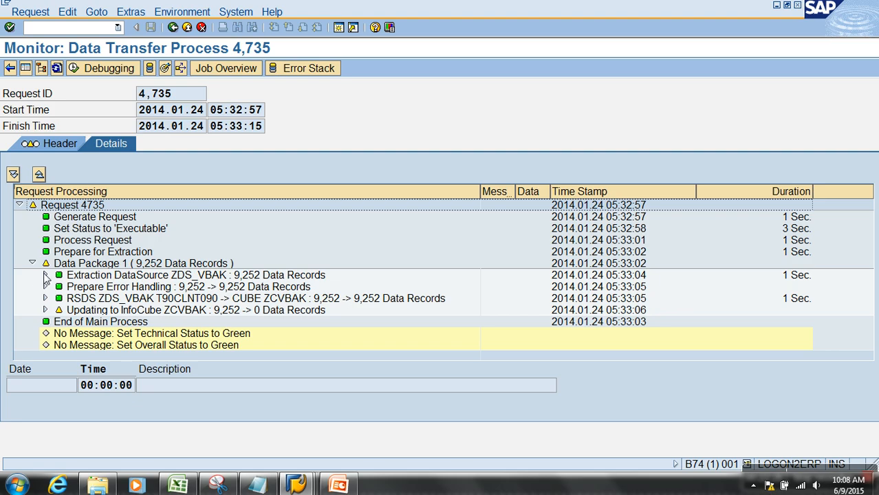
{"action": "left_click", "coordinate": [45, 310]}
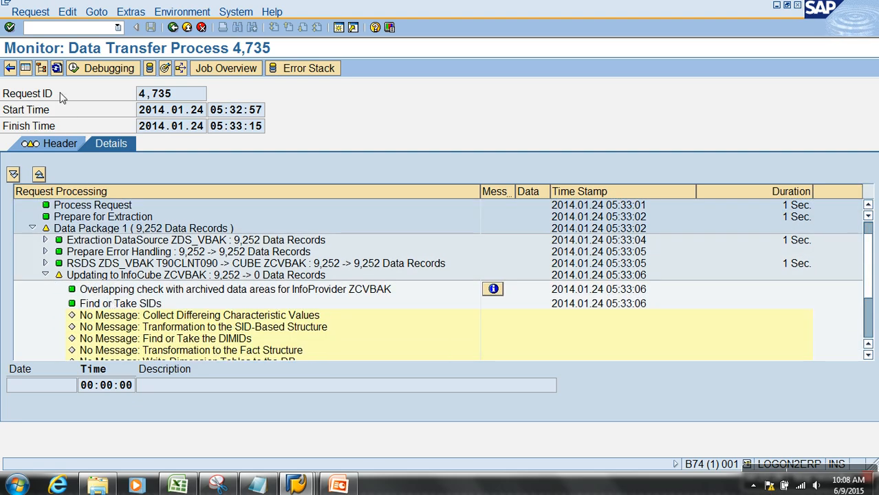
Keep refreshing the data transfer request to follow the InfoCube update until processing ends.
{"action": "left_click", "coordinate": [57, 68]}
{"action": "left_click", "coordinate": [57, 68]}
{"action": "left_click", "coordinate": [57, 68]}
{"action": "left_click", "coordinate": [57, 68]}
{"action": "left_click", "coordinate": [57, 68]}
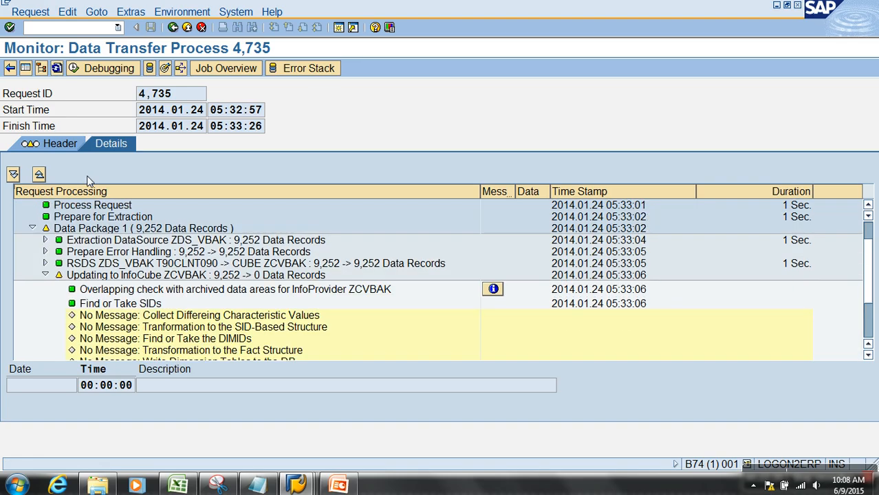
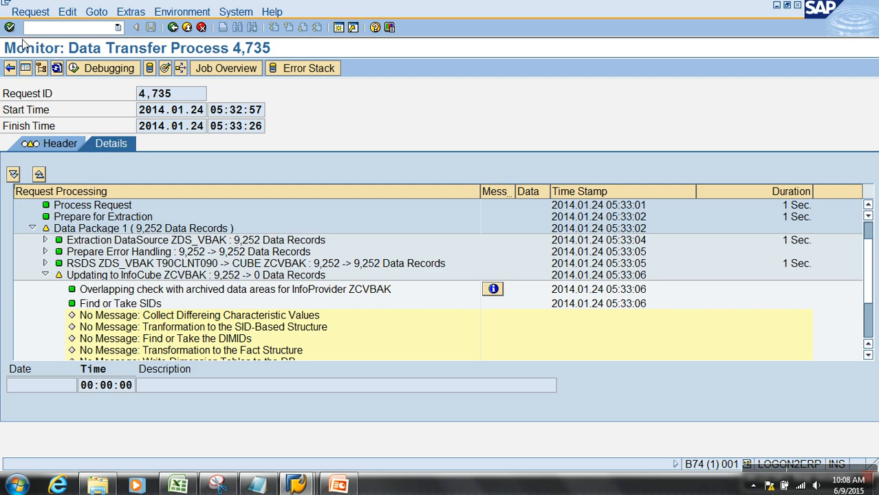
{"action": "left_click", "coordinate": [57, 68]}
{"action": "left_click", "coordinate": [57, 68]}
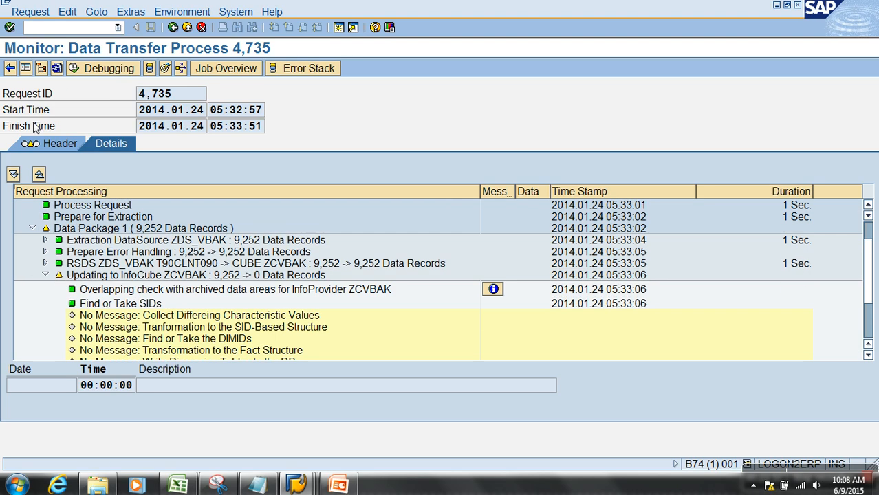
{"action": "left_click", "coordinate": [57, 68]}
{"action": "left_click", "coordinate": [57, 68]}
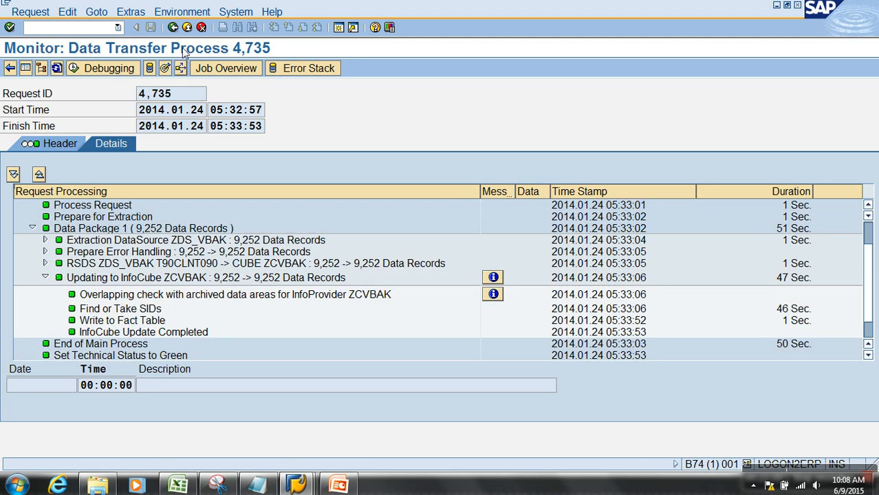
Open InfoCube ZCVBAK in InfoProvider management and display its contents with all characteristics as output fields.
{"action": "left_click", "coordinate": [165, 70]}
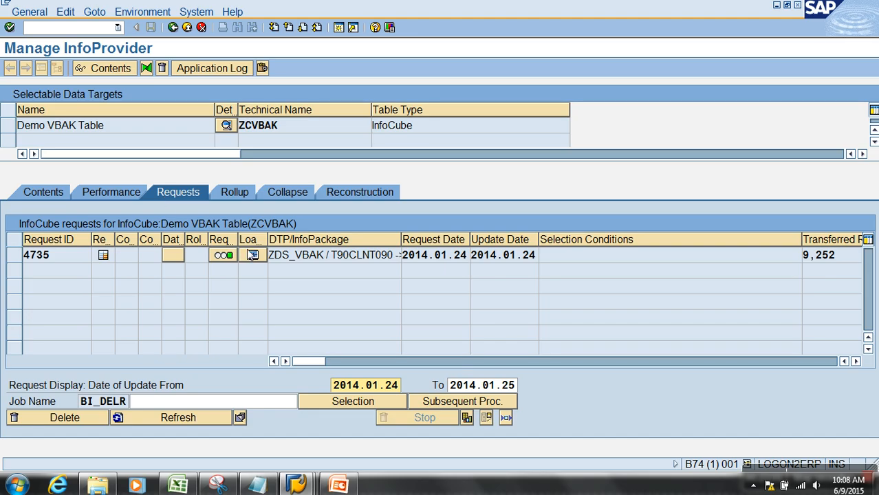
{"action": "left_click", "coordinate": [9, 130]}
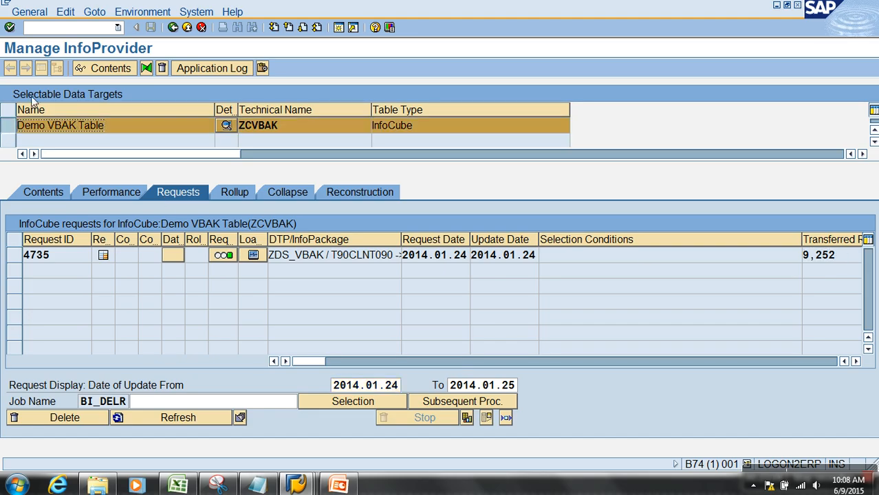
{"action": "left_click", "coordinate": [106, 74]}
{"action": "left_click", "coordinate": [77, 69]}
{"action": "left_click", "coordinate": [265, 72]}
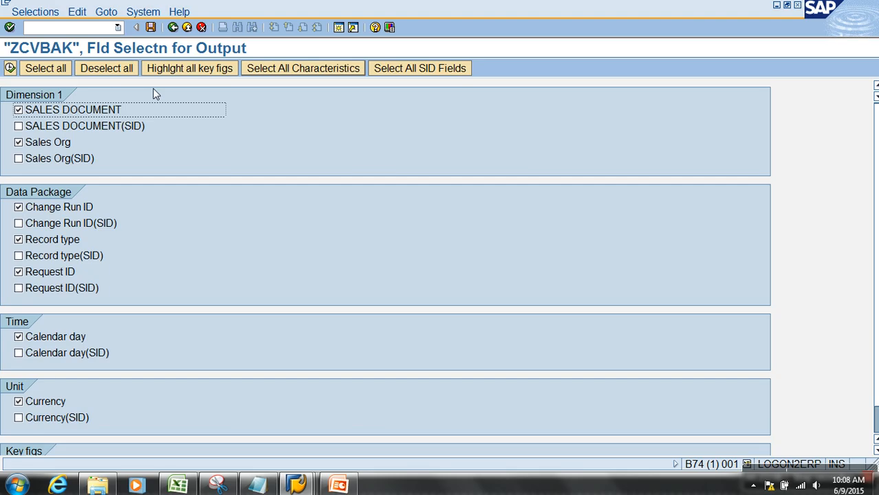
{"action": "left_click", "coordinate": [10, 68]}
{"action": "left_click", "coordinate": [9, 66]}
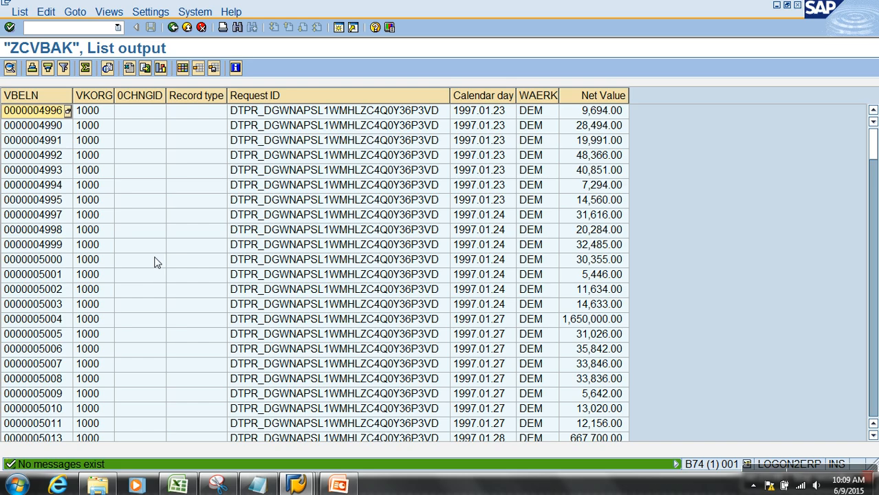
Hide the 0CHNGID, Record type and Request ID columns in the ZCVBAK list output.
{"action": "left_click_drag", "start_coordinate": [148, 105], "coordinate": [354, 96]}
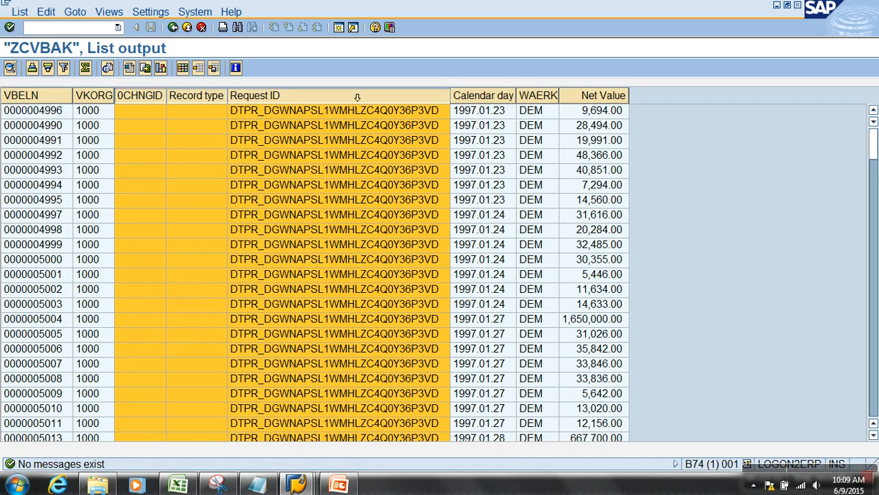
{"action": "right_click", "coordinate": [349, 92]}
{"action": "left_click", "coordinate": [371, 112]}
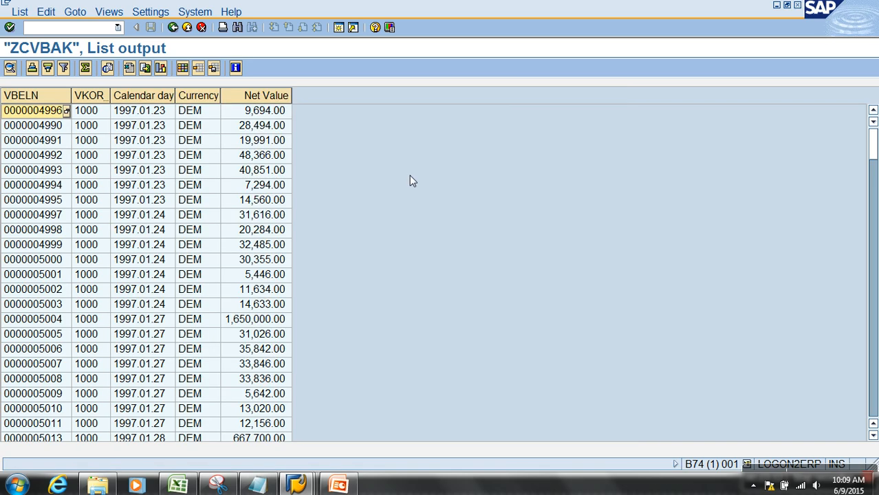
Start BEx Query Designer and log on to the SAP BW system with the account password.
{"action": "left_click", "coordinate": [16, 486]}
{"action": "left_click", "coordinate": [81, 210]}
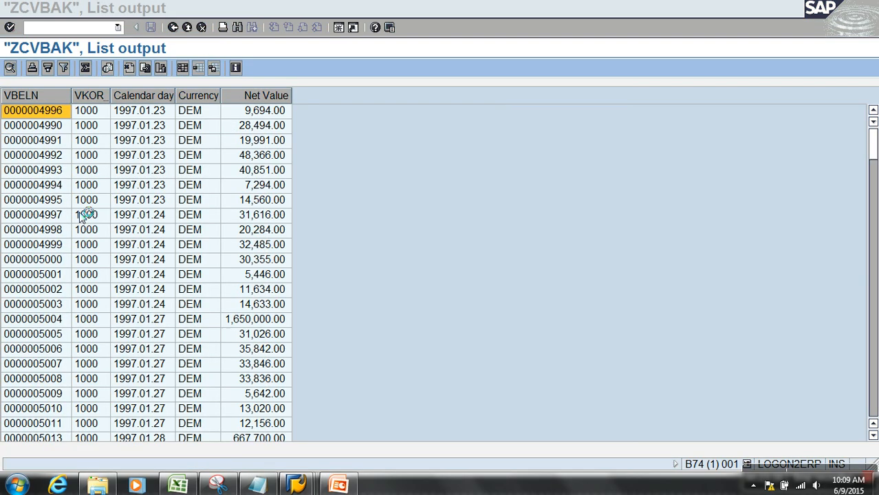
{"action": "left_click", "coordinate": [409, 207]}
{"action": "left_click", "coordinate": [469, 313]}
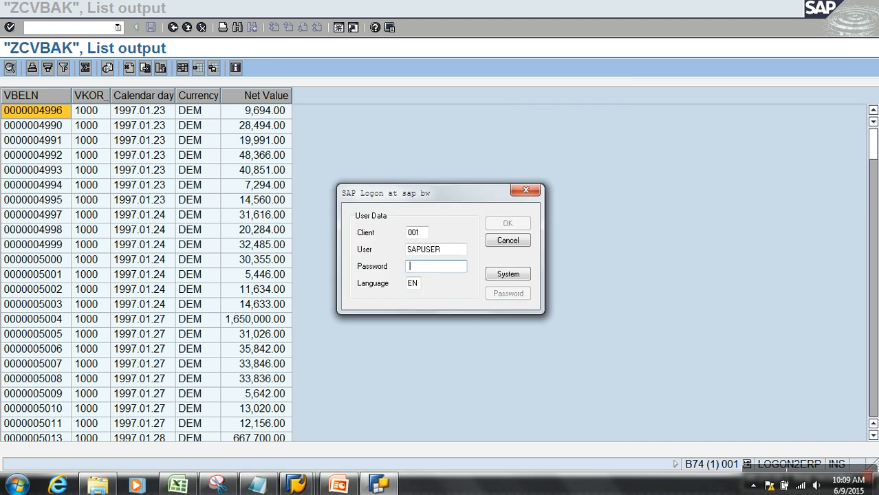
{"action": "type", "text": "********"}
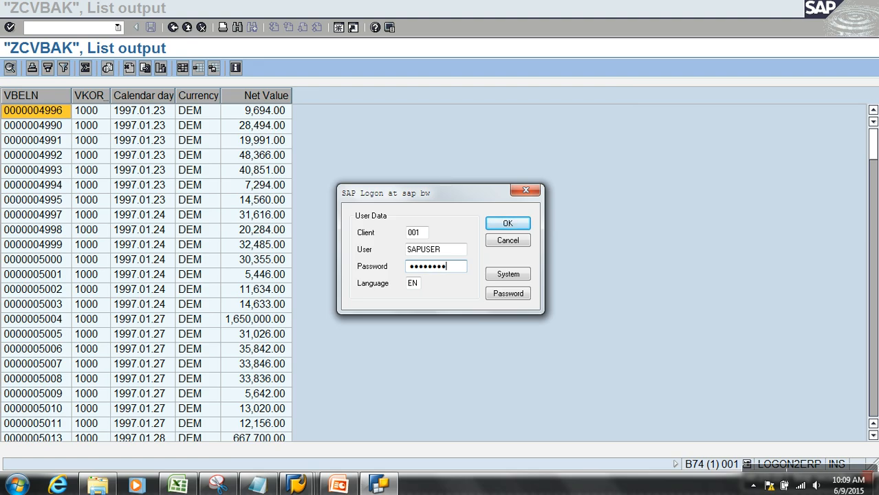
{"action": "left_click", "coordinate": [509, 221]}
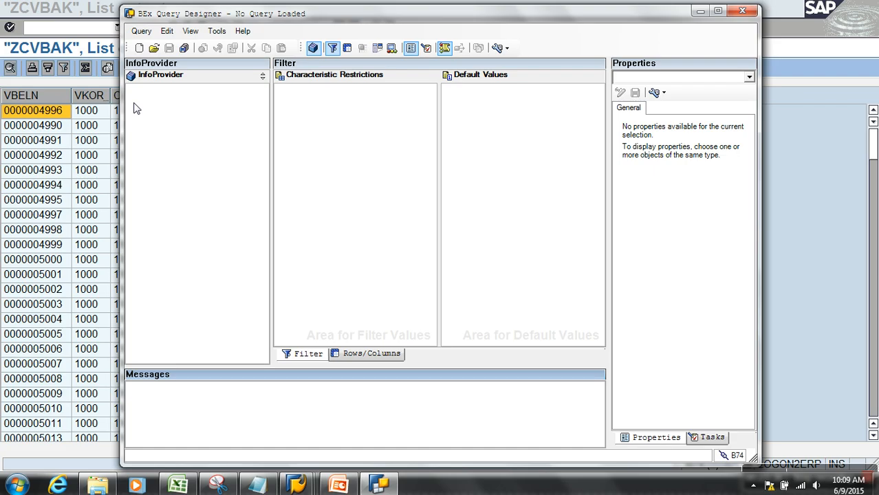
Create a new query on InfoProvider ZCVBAK, finding it by its technical name.
{"action": "left_click", "coordinate": [139, 48]}
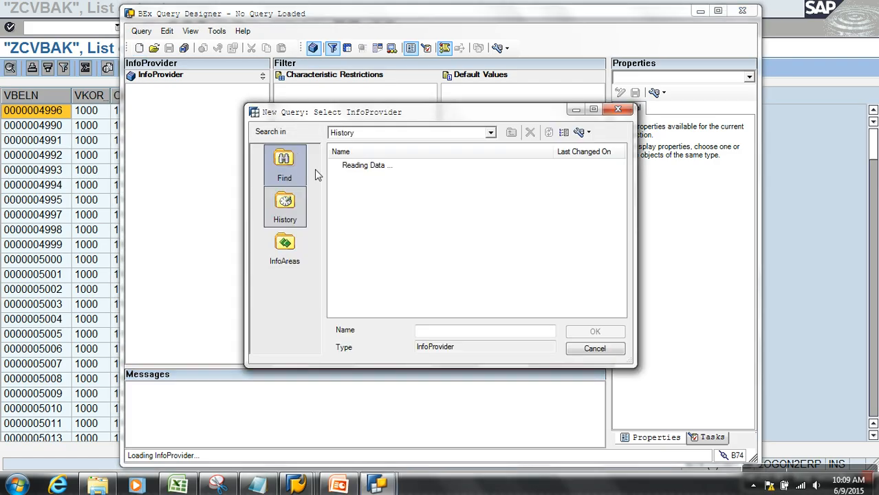
{"action": "type", "text": "ZCVBAK"}
{"action": "key", "text": "Return"}
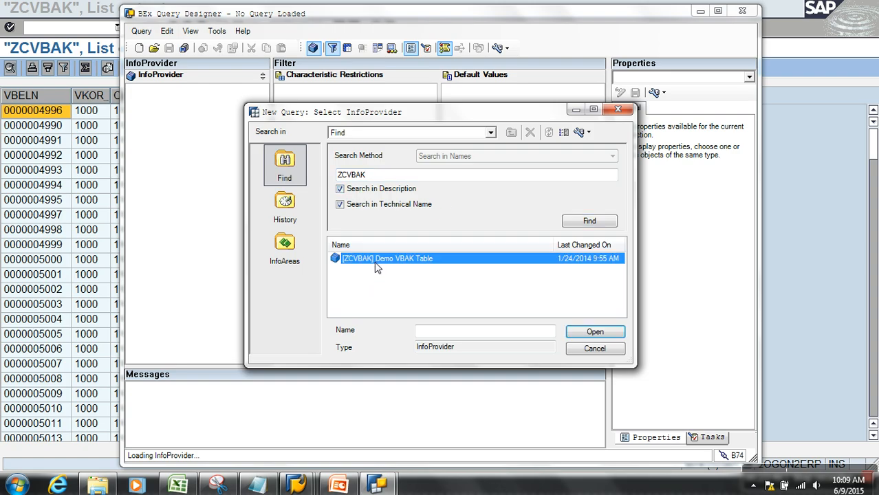
{"action": "double_click", "coordinate": [377, 267]}
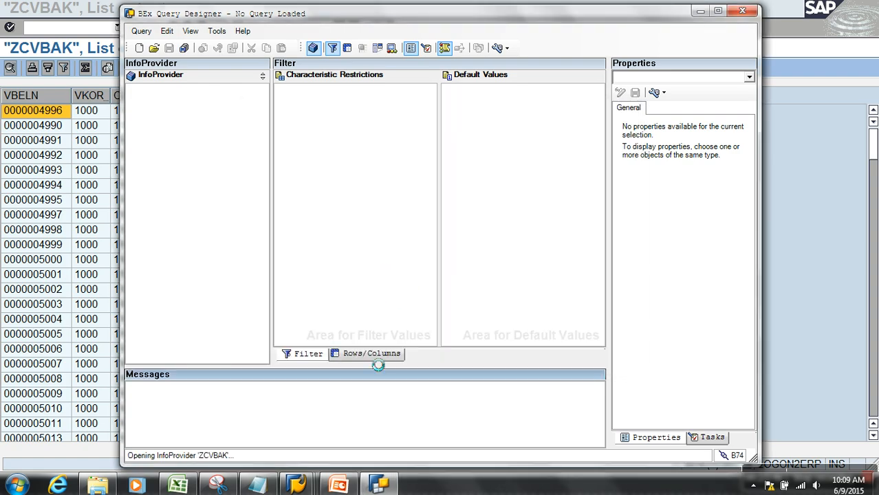
Place Sales Org and SALES DOCUMENT in the query rows and the Net Value key figure in the columns.
{"action": "left_click", "coordinate": [364, 353]}
{"action": "left_click", "coordinate": [147, 120]}
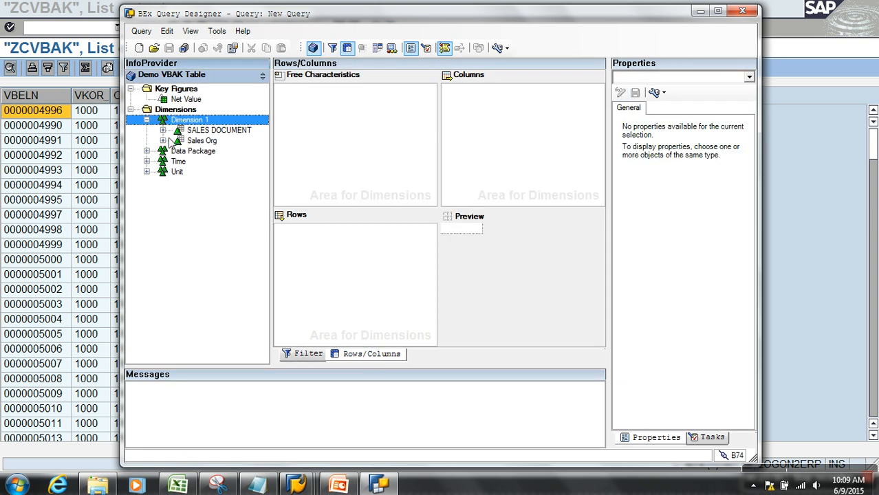
{"action": "left_click", "coordinate": [207, 131]}
{"action": "left_click_drag", "start_coordinate": [215, 144], "coordinate": [314, 236]}
{"action": "left_click_drag", "start_coordinate": [224, 131], "coordinate": [311, 237]}
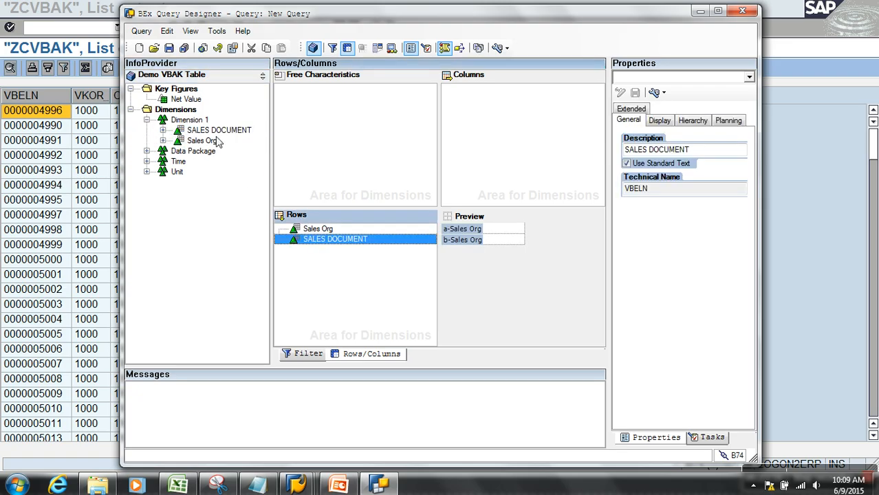
{"action": "left_click_drag", "start_coordinate": [197, 101], "coordinate": [302, 362]}
Restrict Sales Org in the default values by variable and create a new characteristic value variable for it.
{"action": "left_click", "coordinate": [303, 356]}
{"action": "right_click", "coordinate": [499, 94]}
{"action": "left_click", "coordinate": [519, 96]}
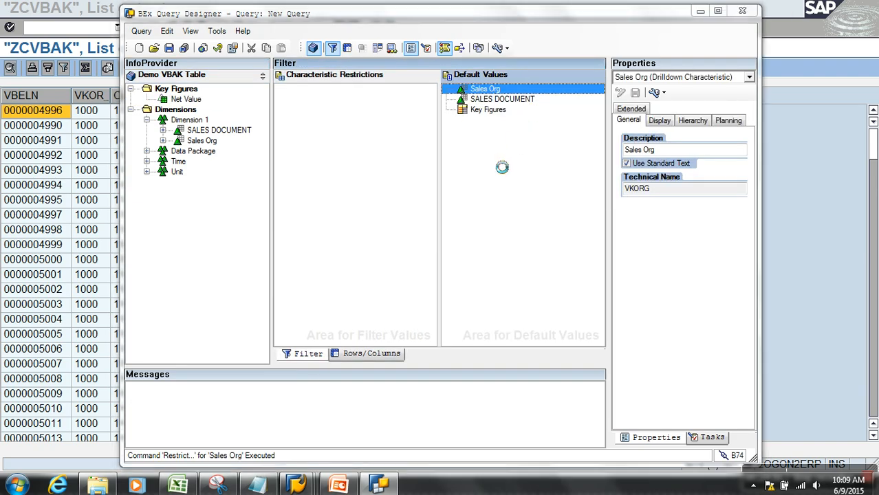
{"action": "left_click", "coordinate": [429, 140]}
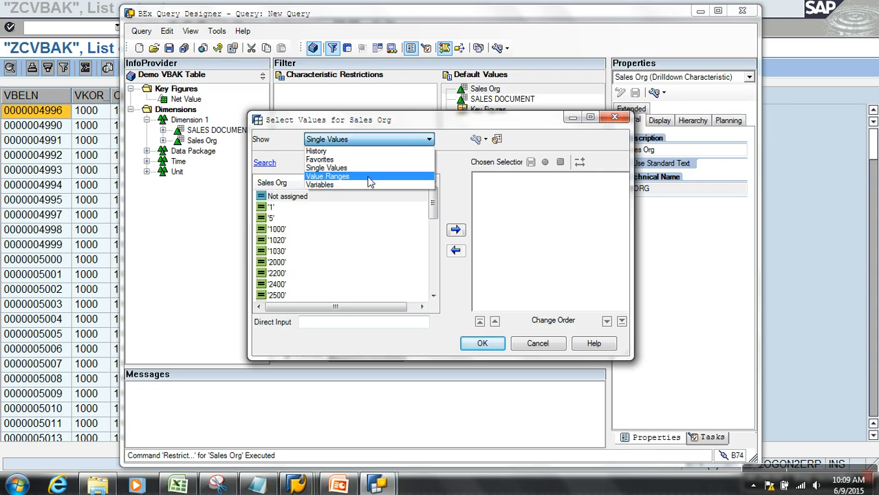
{"action": "left_click", "coordinate": [364, 184]}
{"action": "left_click", "coordinate": [406, 165]}
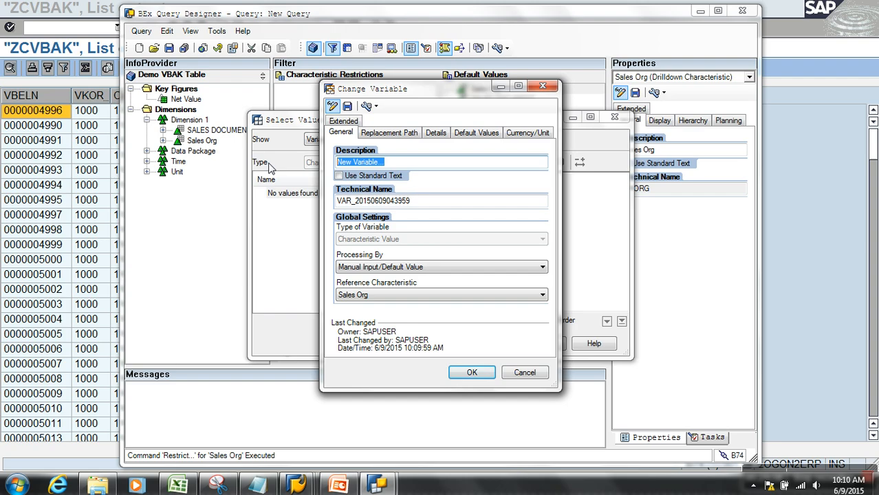
Give the variable the description "Select Sales Org :" and the technical name ZCSLS.
{"action": "type", "text": "Select bSales"}
{"action": "key", "text": "BackSpace"}
{"action": "key", "text": "BackSpace"}
{"action": "key", "text": "BackSpace"}
{"action": "key", "text": "BackSpace"}
{"action": "key", "text": "BackSpace"}
{"action": "key", "text": "BackSpace"}
{"action": "type", "text": "Sales Org :"}
{"action": "key", "text": "Tab"}
{"action": "type", "text": "ZCSLS"}
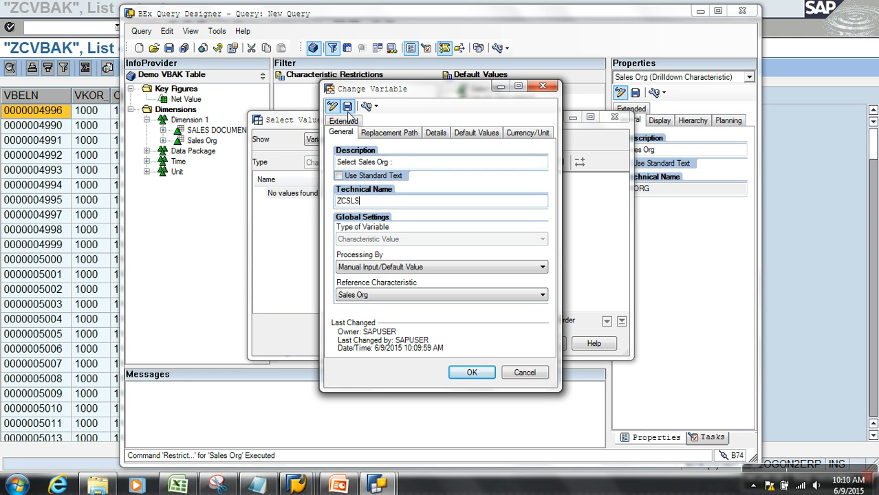
Make the variable represent a selection option, save it and close its definition.
{"action": "left_click", "coordinate": [417, 134]}
{"action": "left_click", "coordinate": [433, 135]}
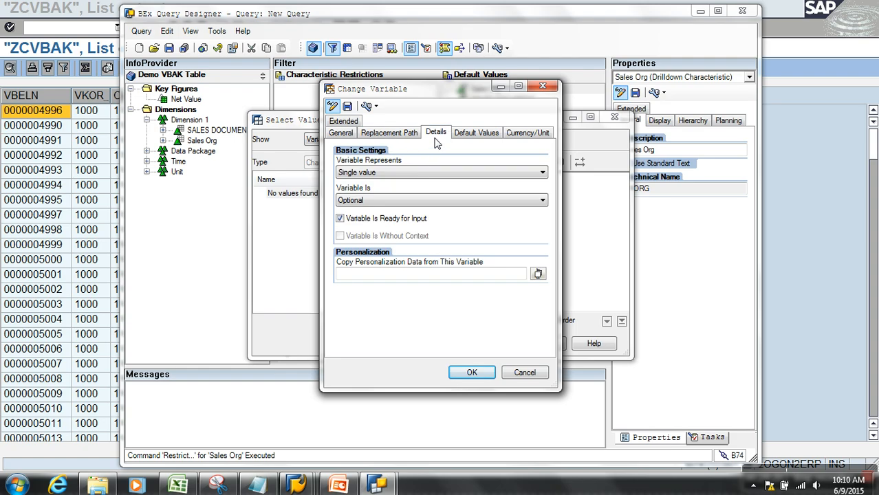
{"action": "left_click", "coordinate": [417, 173]}
{"action": "left_click", "coordinate": [365, 210]}
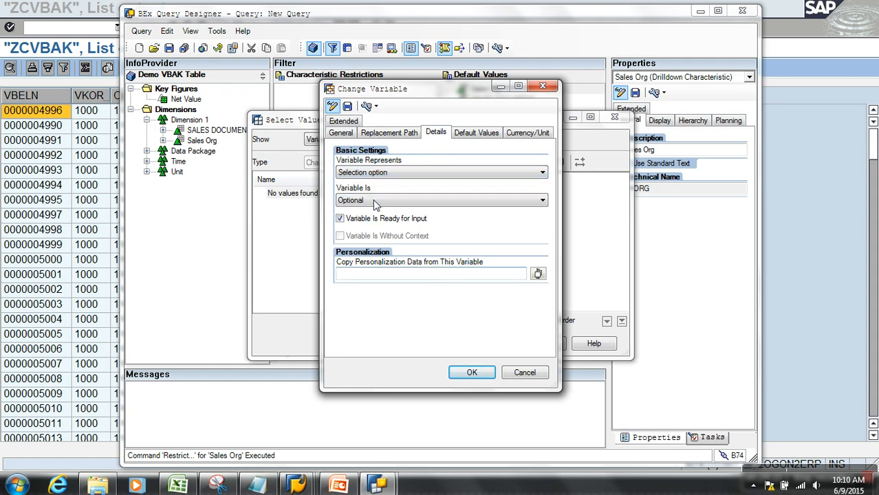
{"action": "left_click", "coordinate": [348, 106]}
{"action": "left_click", "coordinate": [449, 276]}
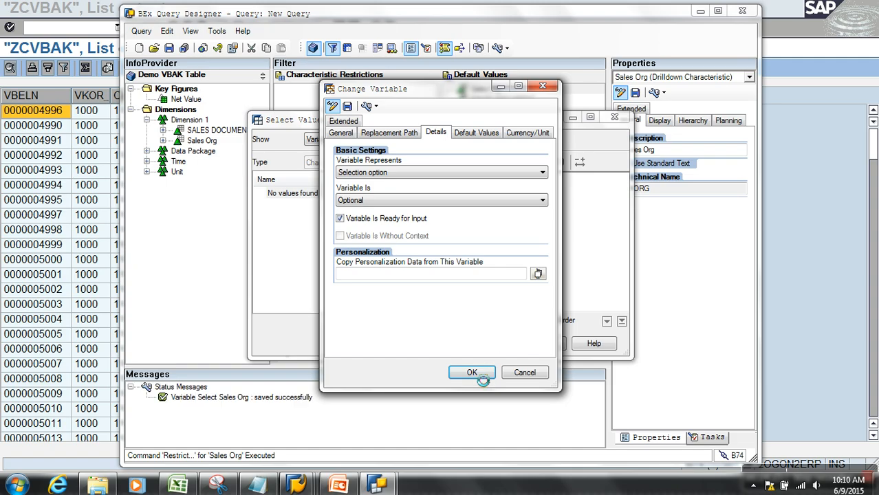
{"action": "left_click", "coordinate": [471, 372]}
Apply the variable "Select Sales Org :" as the chosen selection for Sales Org.
{"action": "left_click", "coordinate": [343, 194]}
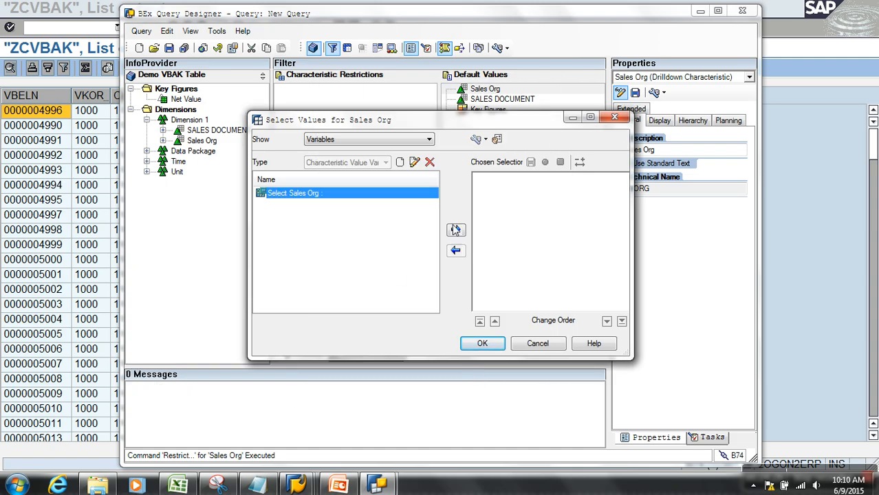
{"action": "left_click", "coordinate": [456, 230]}
{"action": "left_click", "coordinate": [482, 343]}
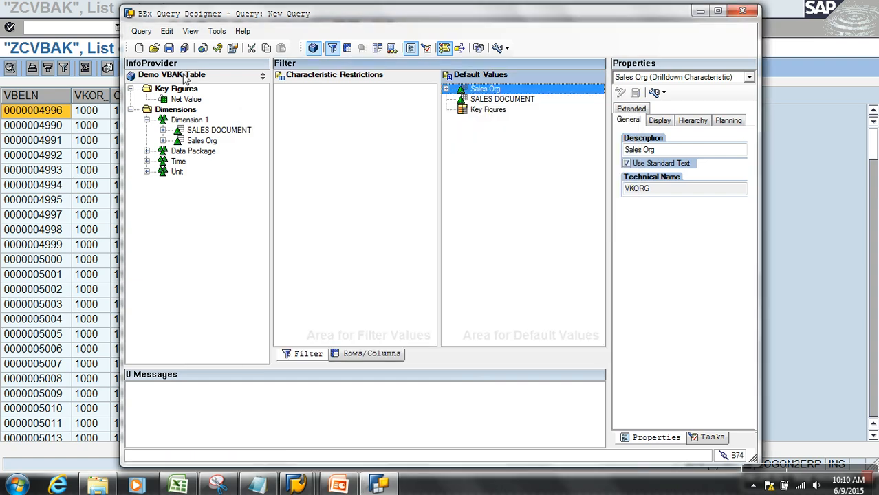
Save the query with ZCVBAK as both description and technical name.
{"action": "left_click", "coordinate": [170, 49]}
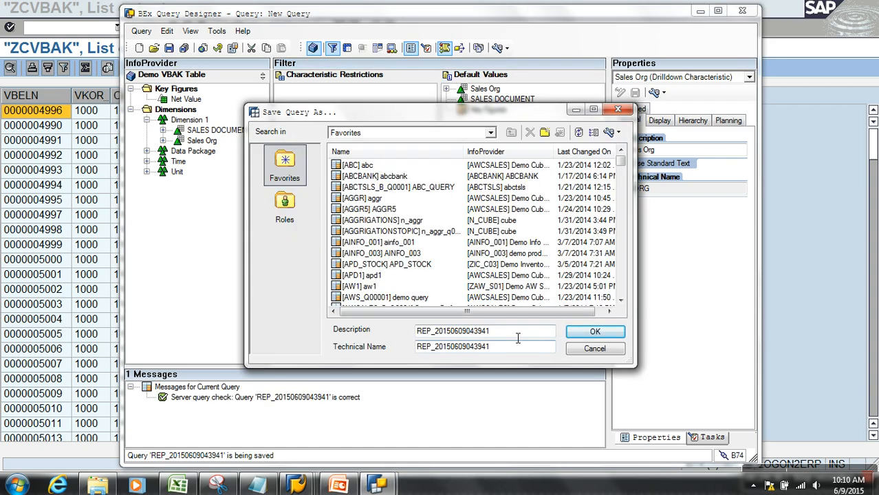
{"action": "left_click_drag", "start_coordinate": [497, 334], "coordinate": [409, 331]}
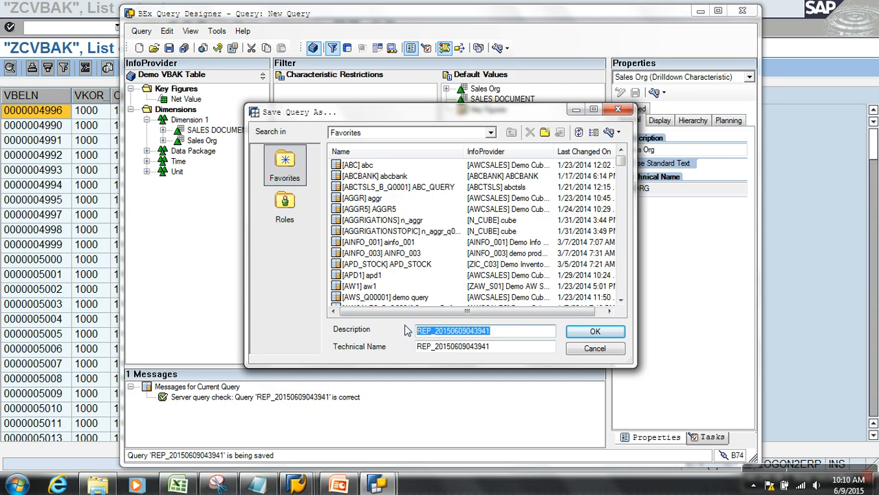
{"action": "type", "text": "ZCVBAK"}
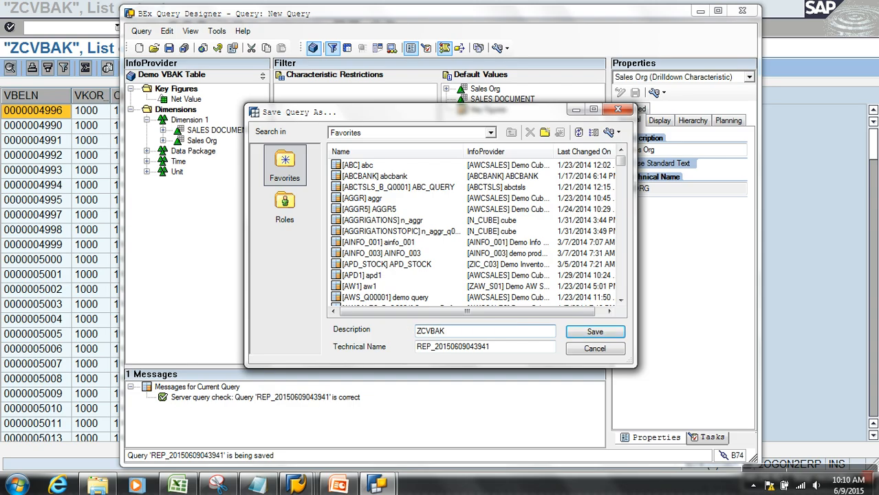
{"action": "key", "text": "ctrl+a"}
{"action": "key", "text": "ctrl+c"}
{"action": "key", "text": "Tab"}
{"action": "key", "text": "ctrl+v"}
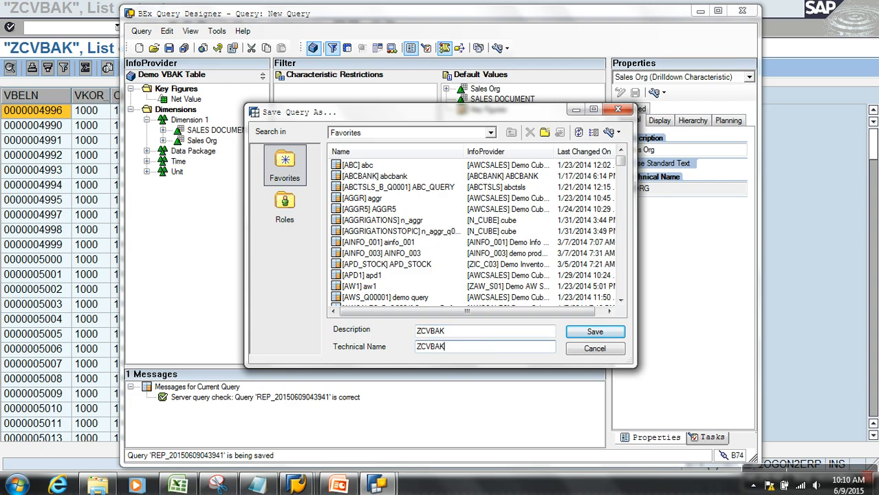
{"action": "left_click", "coordinate": [597, 333]}
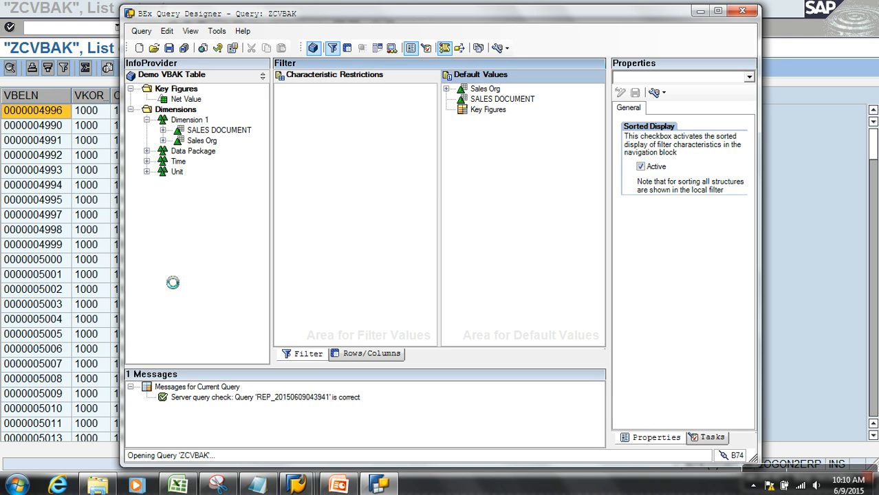
Open transaction RSRT in a new SAP session and execute query ZCVBAK with the HTML query display.
{"action": "left_click", "coordinate": [40, 32]}
{"action": "type", "text": "/oRSRT"}
{"action": "key", "text": "Return"}
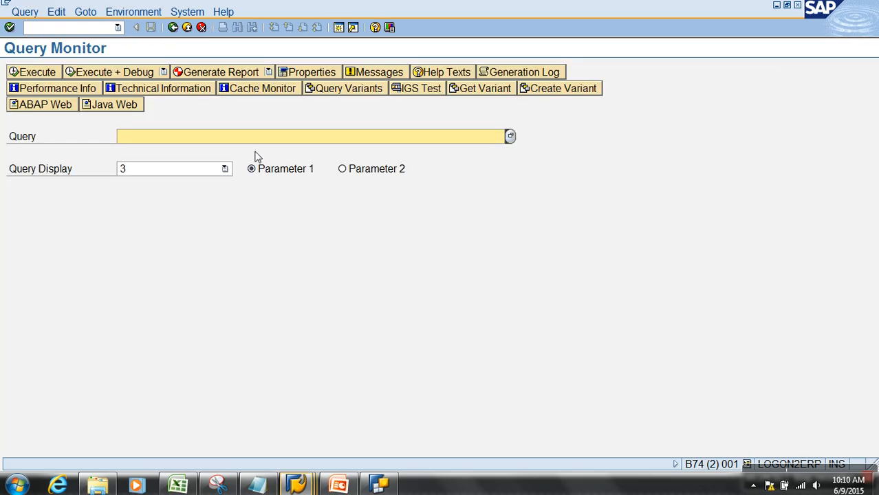
{"action": "left_click", "coordinate": [225, 141]}
{"action": "type", "text": "ZCVBAK"}
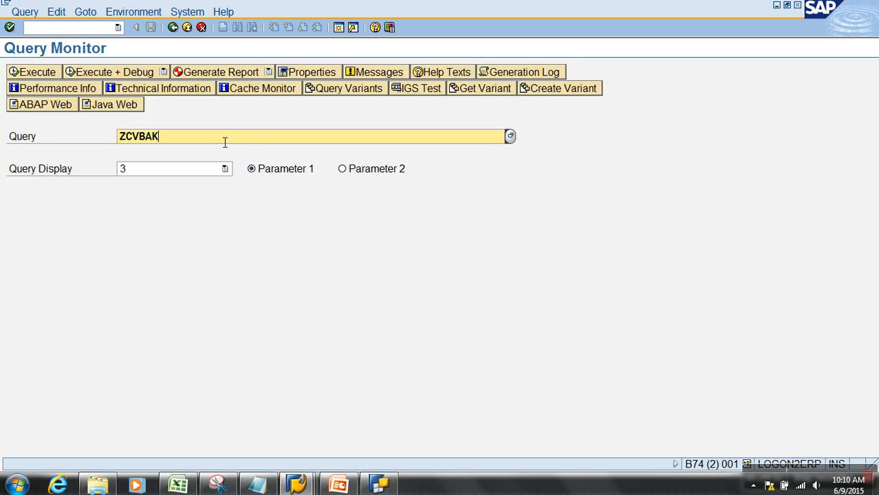
{"action": "key", "text": "Return"}
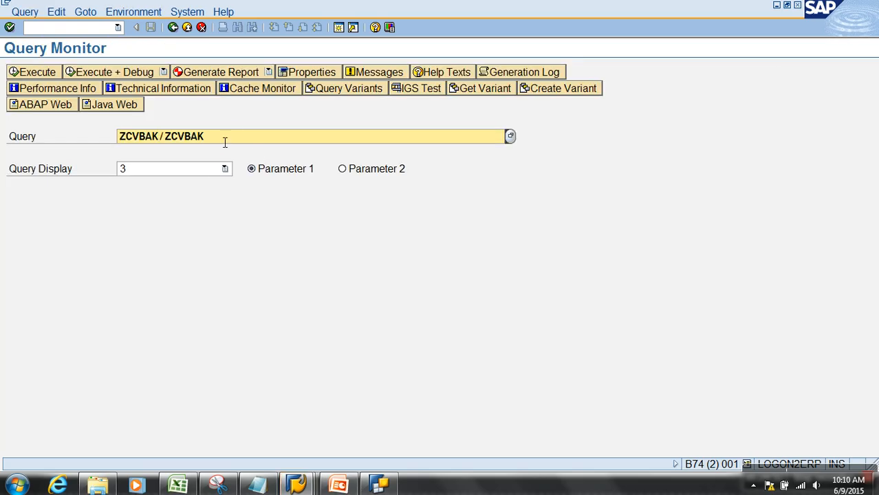
{"action": "left_click", "coordinate": [191, 169]}
{"action": "left_click", "coordinate": [152, 204]}
{"action": "left_click", "coordinate": [38, 72]}
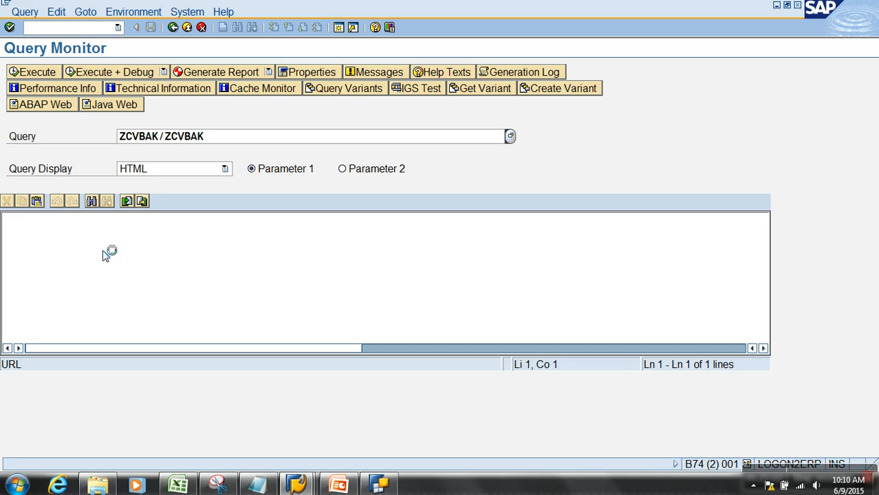
Restart transaction RSRT and execute query ZCVBAK again with the Select Sales Org variable left empty.
{"action": "key", "text": "alt+space"}
{"action": "left_click", "coordinate": [65, 130]}
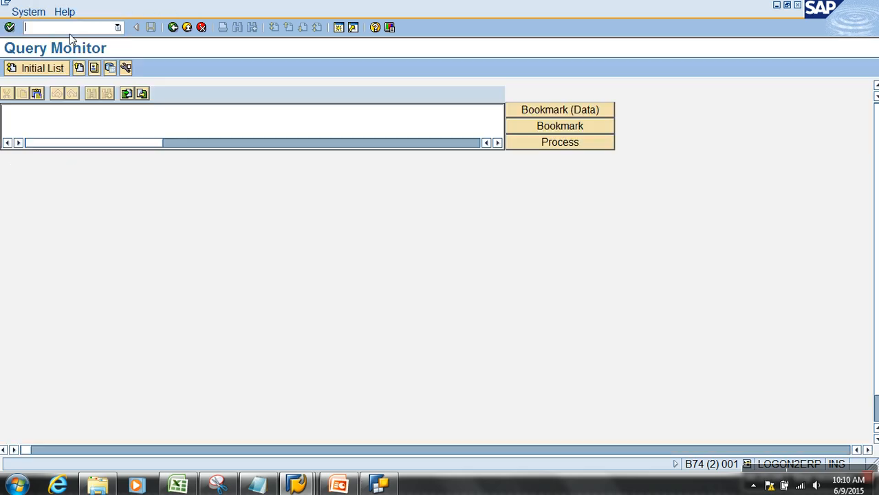
{"action": "type", "text": "/NRSRT"}
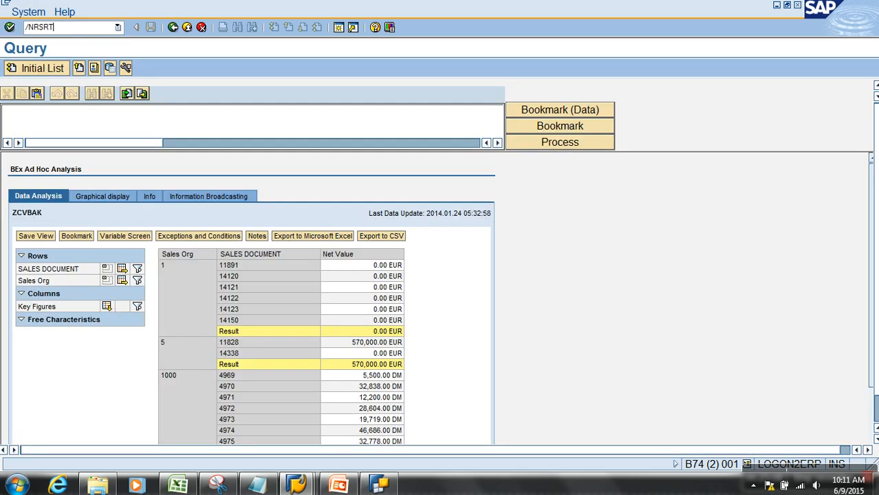
{"action": "key", "text": "Return"}
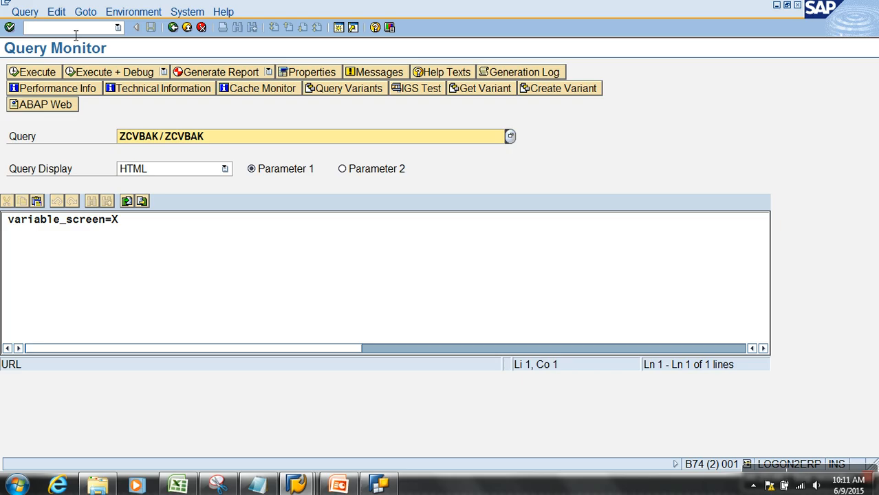
{"action": "left_click", "coordinate": [21, 71]}
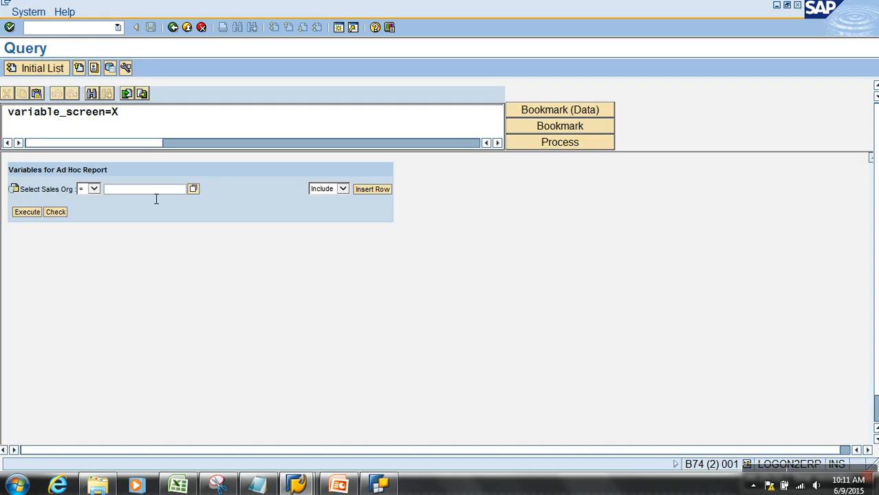
{"action": "left_click", "coordinate": [25, 214]}
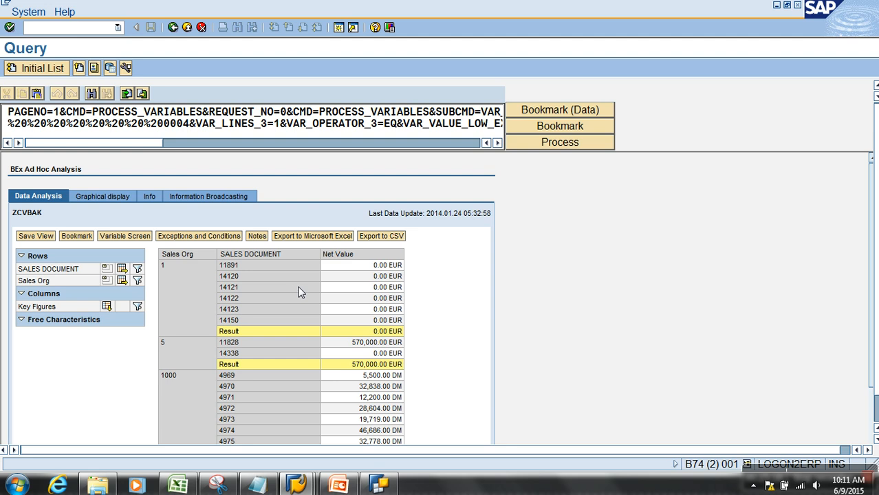
Page through the query result and filter Sales Org to the values 4000 and 4110.
{"action": "scroll", "coordinate": [363, 275], "scroll_direction": "down", "scroll_amount": 3}
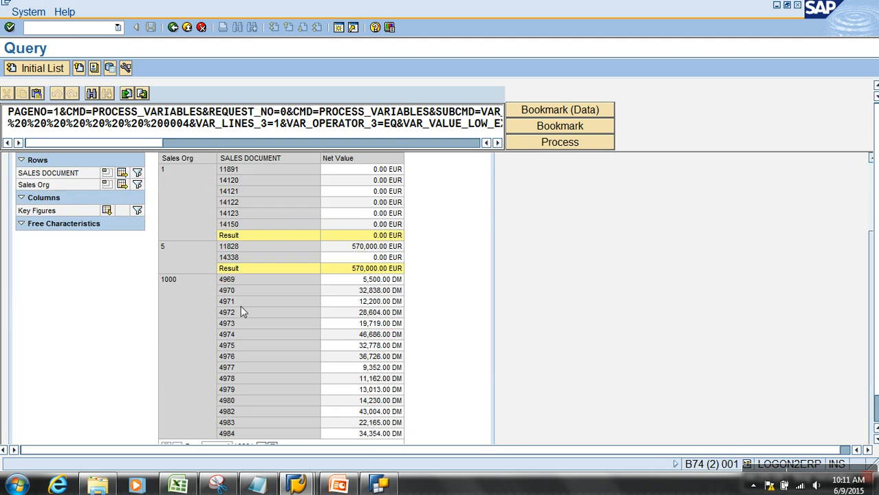
{"action": "scroll", "coordinate": [240, 306], "scroll_direction": "down", "scroll_amount": 3}
{"action": "left_click", "coordinate": [261, 407]}
{"action": "scroll", "coordinate": [191, 266], "scroll_direction": "down", "scroll_amount": 3}
{"action": "scroll", "coordinate": [129, 294], "scroll_direction": "up", "scroll_amount": 3}
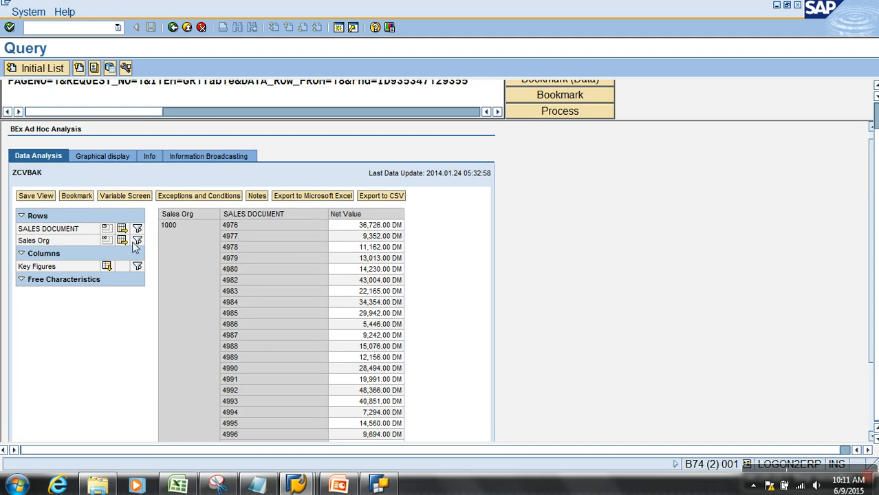
{"action": "left_click", "coordinate": [137, 240]}
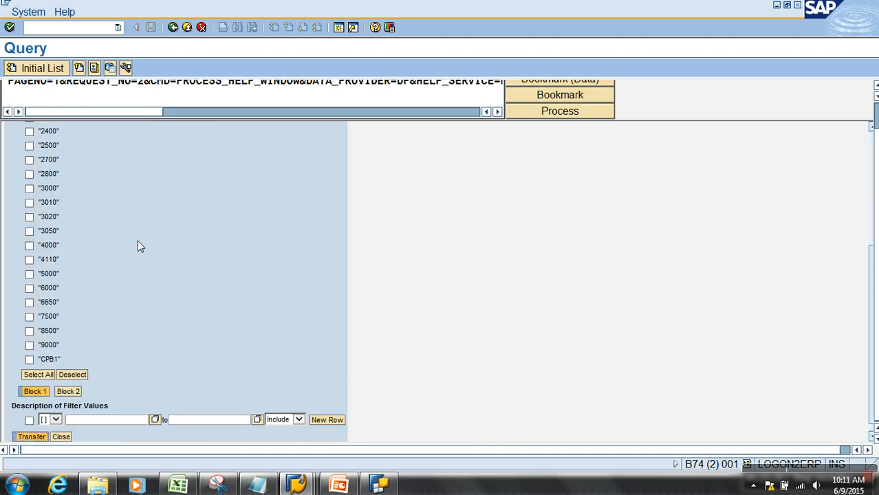
{"action": "left_click", "coordinate": [31, 260]}
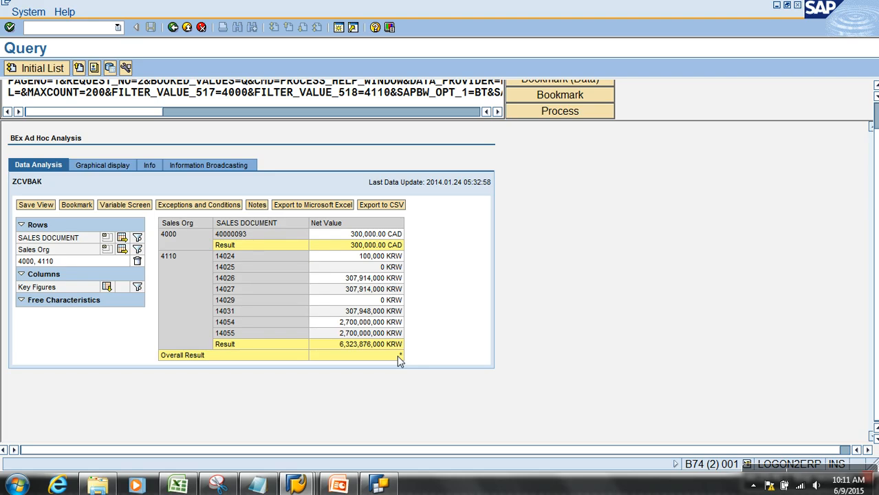
{"action": "left_click_drag", "start_coordinate": [398, 357], "coordinate": [407, 357]}
Switch to the Generic Extraction presentation in PowerPoint and show slide 6 on the types of transaction data extraction.
{"action": "left_click", "coordinate": [339, 486]}
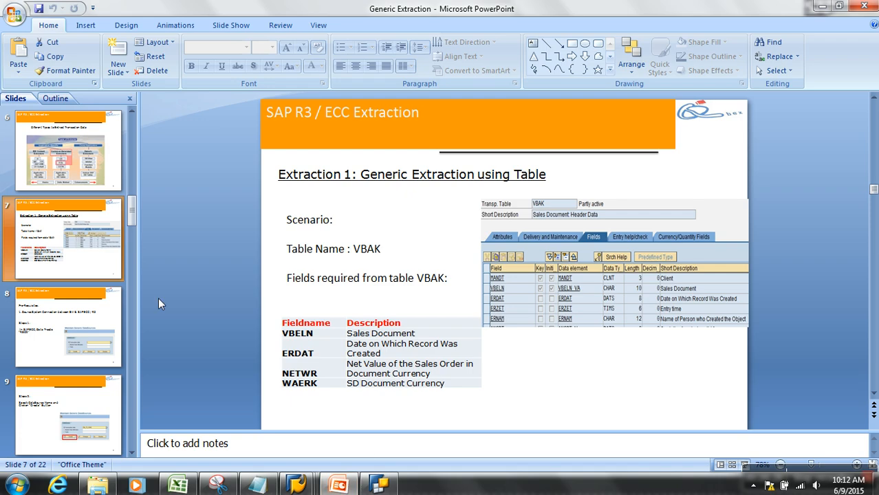
{"action": "left_click", "coordinate": [55, 182]}
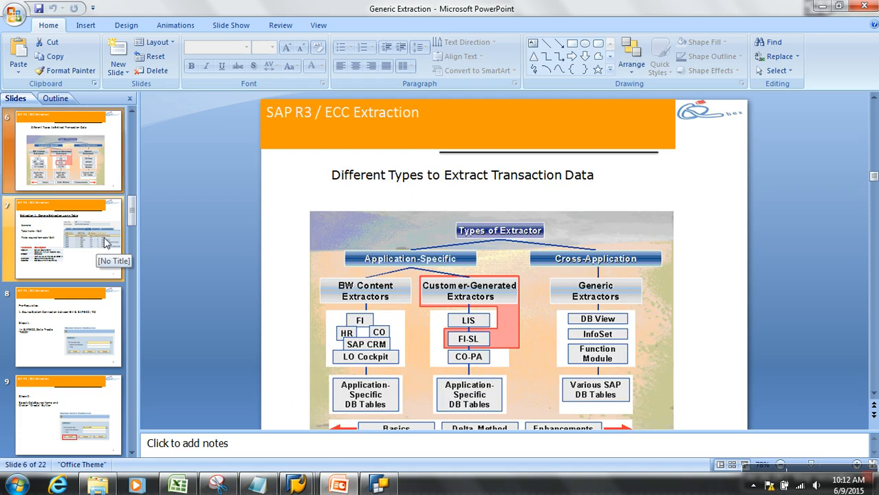